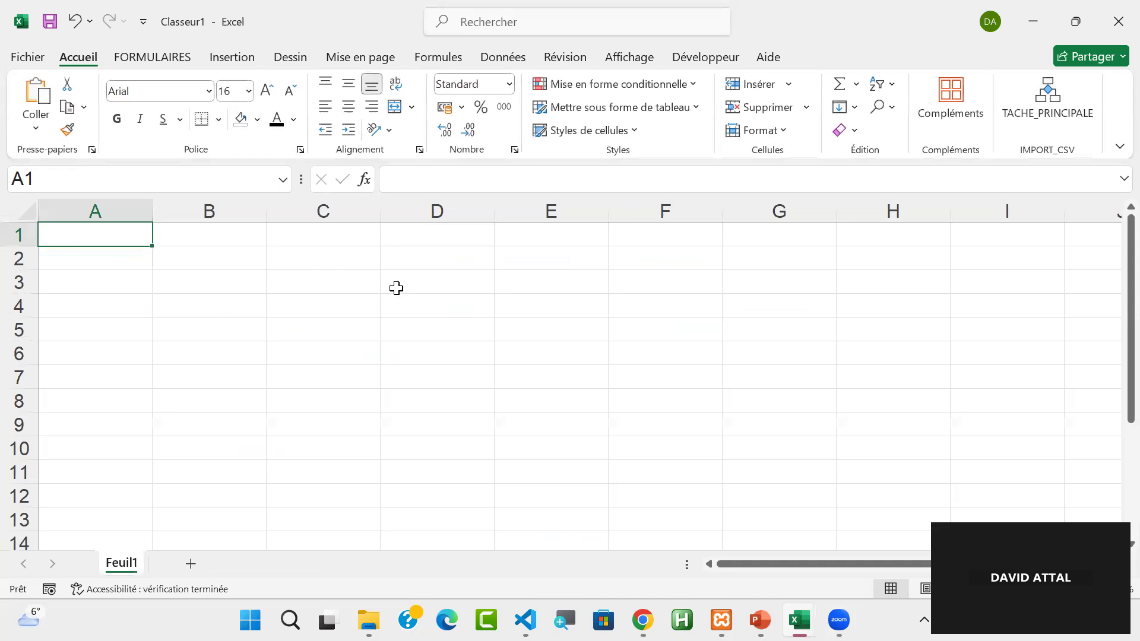
- Save the blank workbook to the Bureau (desktop) folder under the file name GRAPHIQUES
{"action": "left_click", "coordinate": [27, 57]}
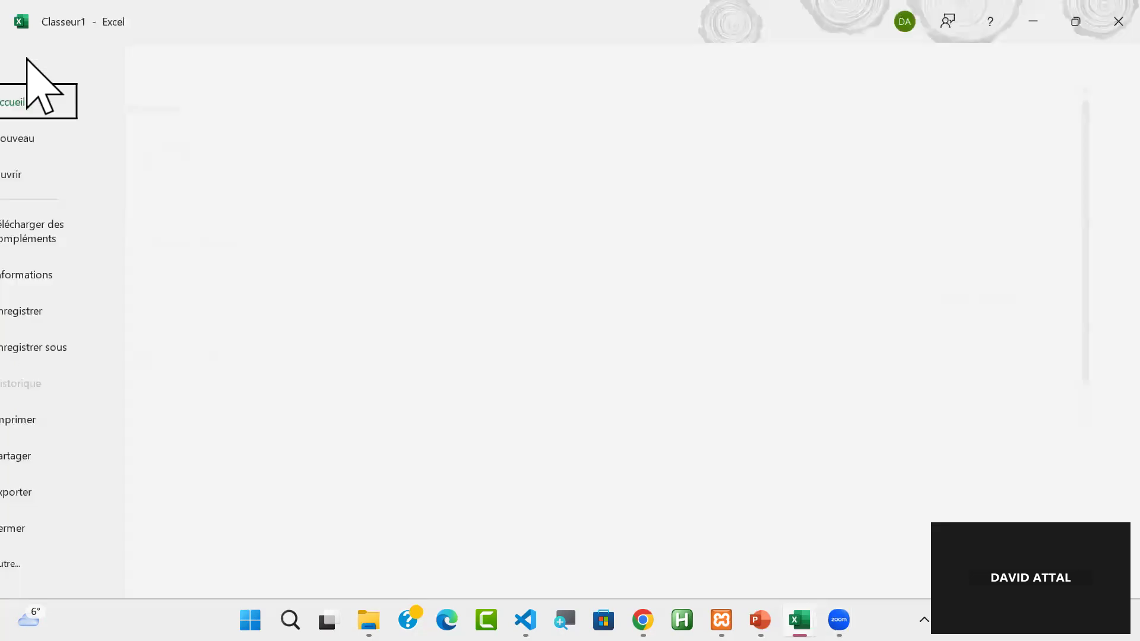
{"action": "left_click", "coordinate": [91, 350]}
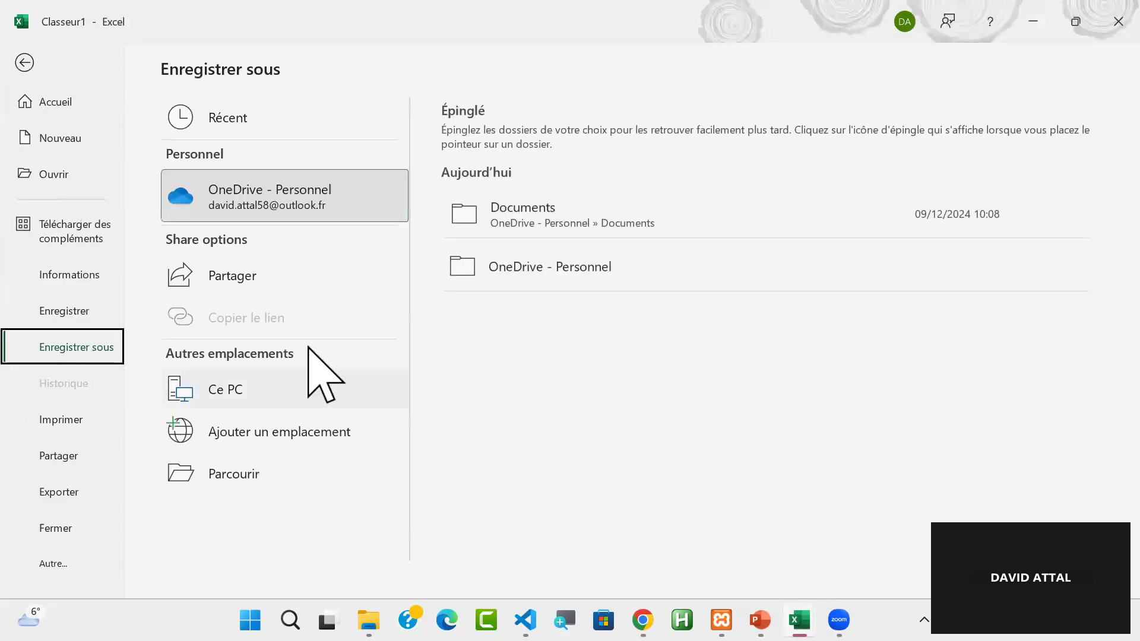
{"action": "left_click", "coordinate": [294, 475]}
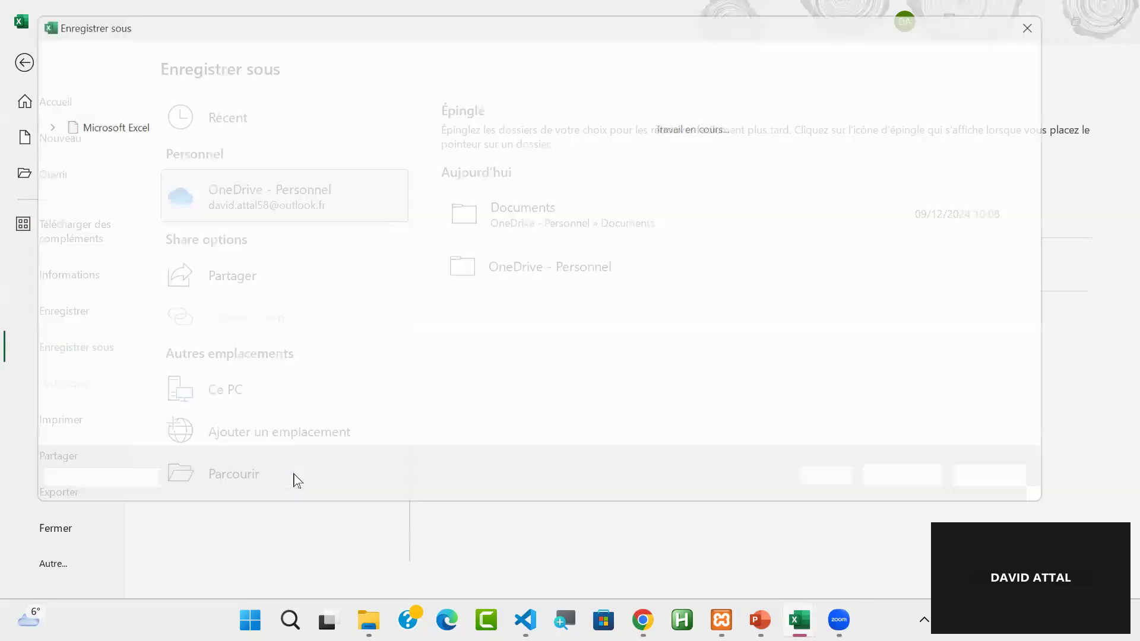
{"action": "left_click", "coordinate": [92, 233]}
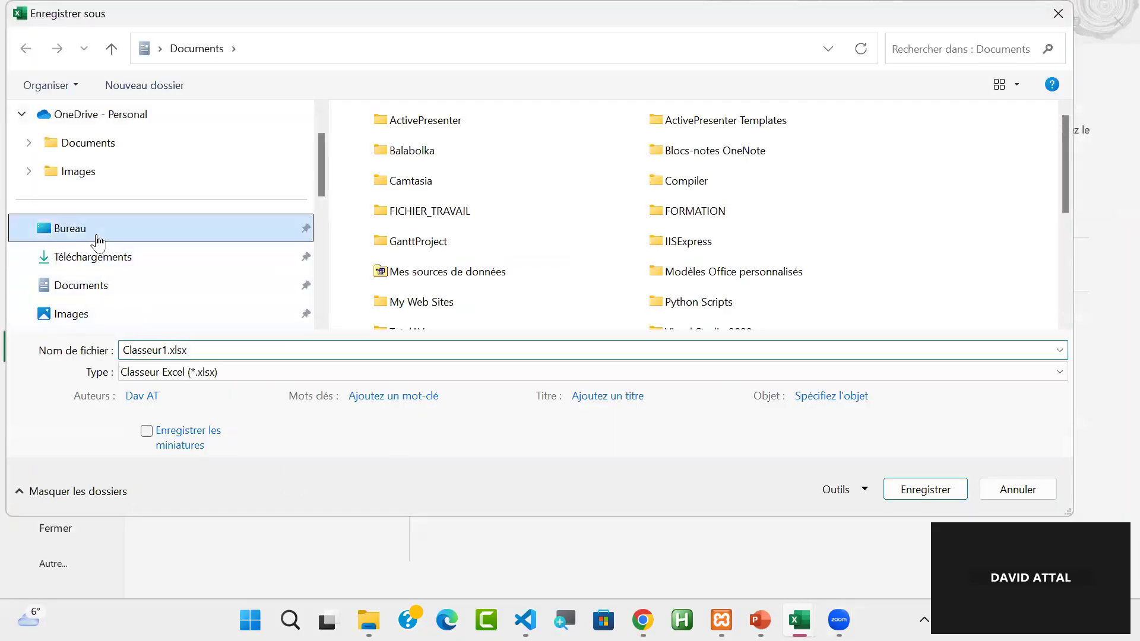
{"action": "left_click", "coordinate": [265, 350]}
{"action": "type", "text": "GRA"}
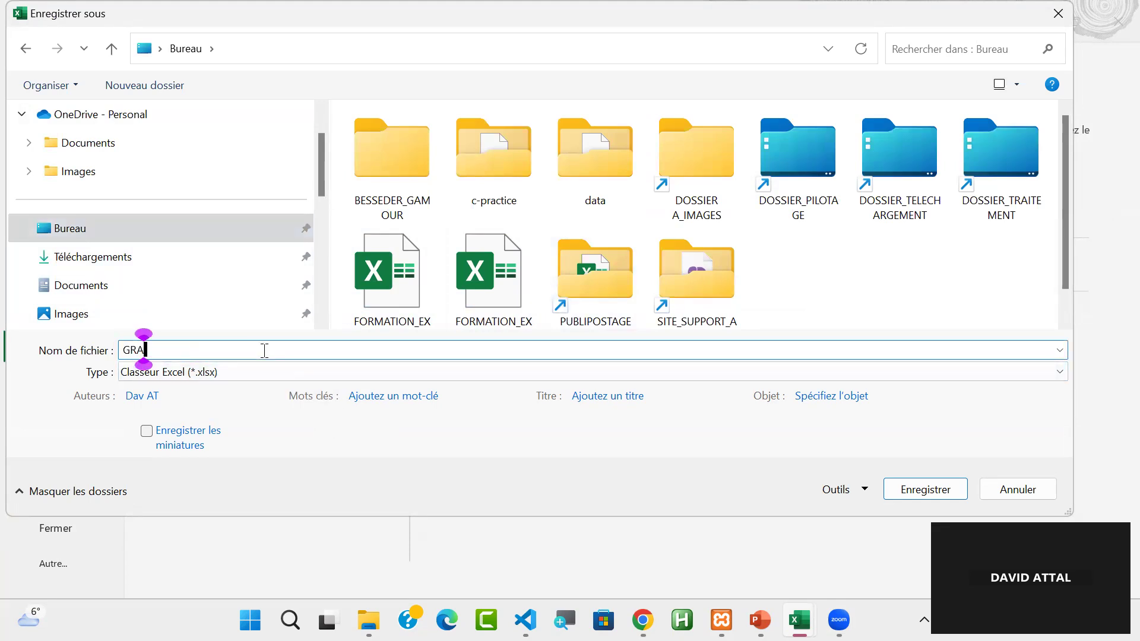
{"action": "type", "text": "PHIQUES"}
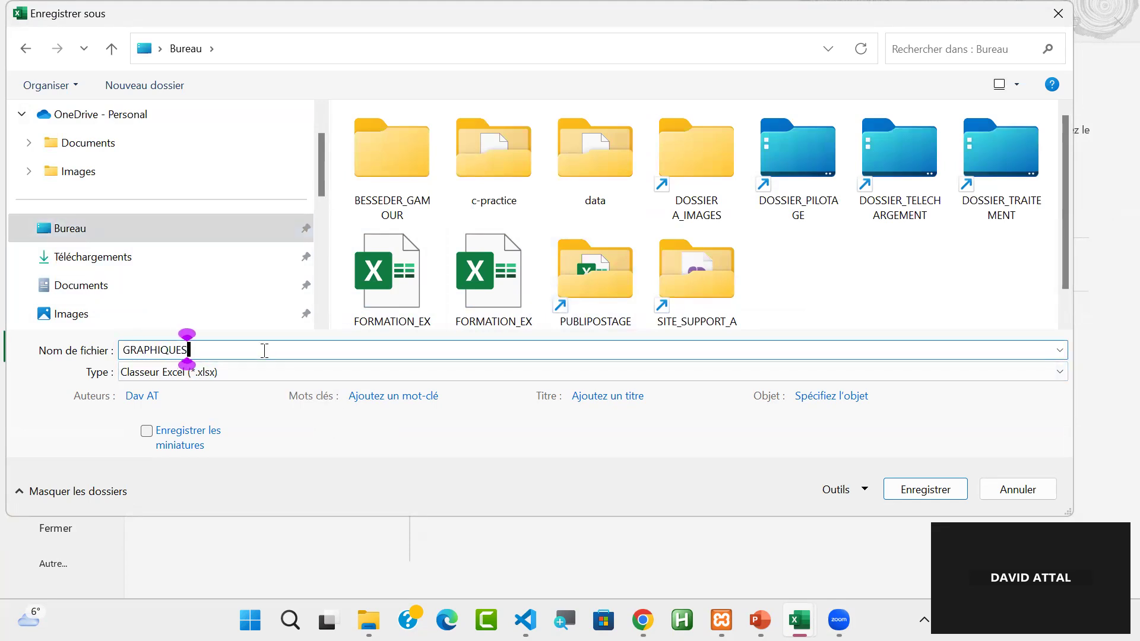
{"action": "left_click", "coordinate": [935, 488]}
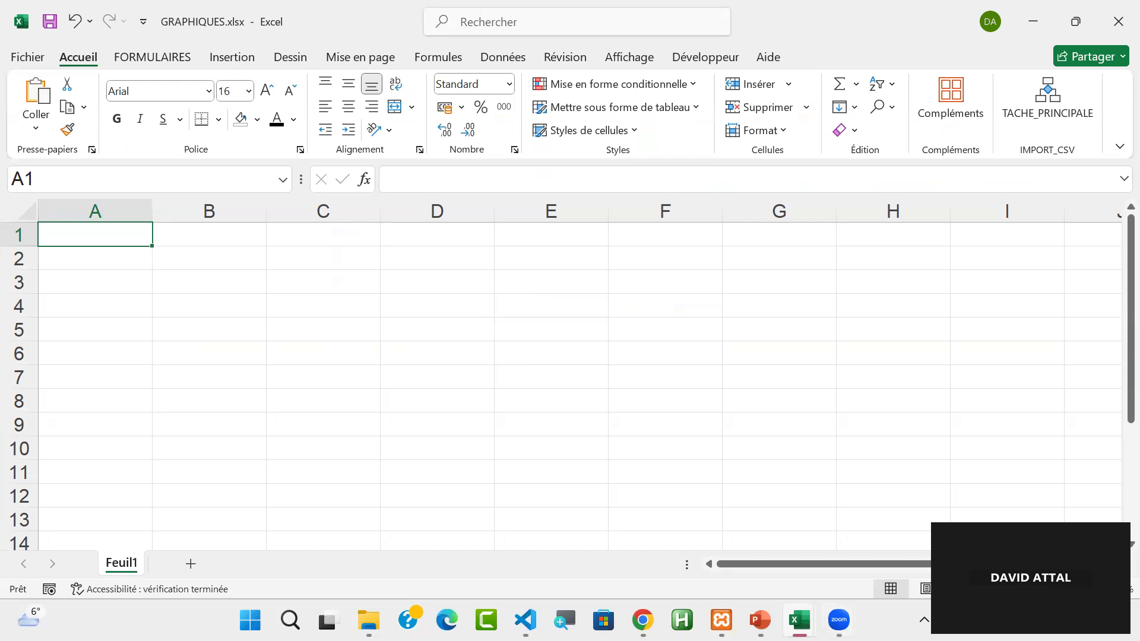
- Copy the table range A1:H6 without its total row from the LITIGE sheet of Temporalinformes.xlsb into cell A1 of GRAPHIQUES.xlsx
{"action": "mouse_move", "coordinate": [799, 619]}
{"action": "left_click", "coordinate": [730, 542]}
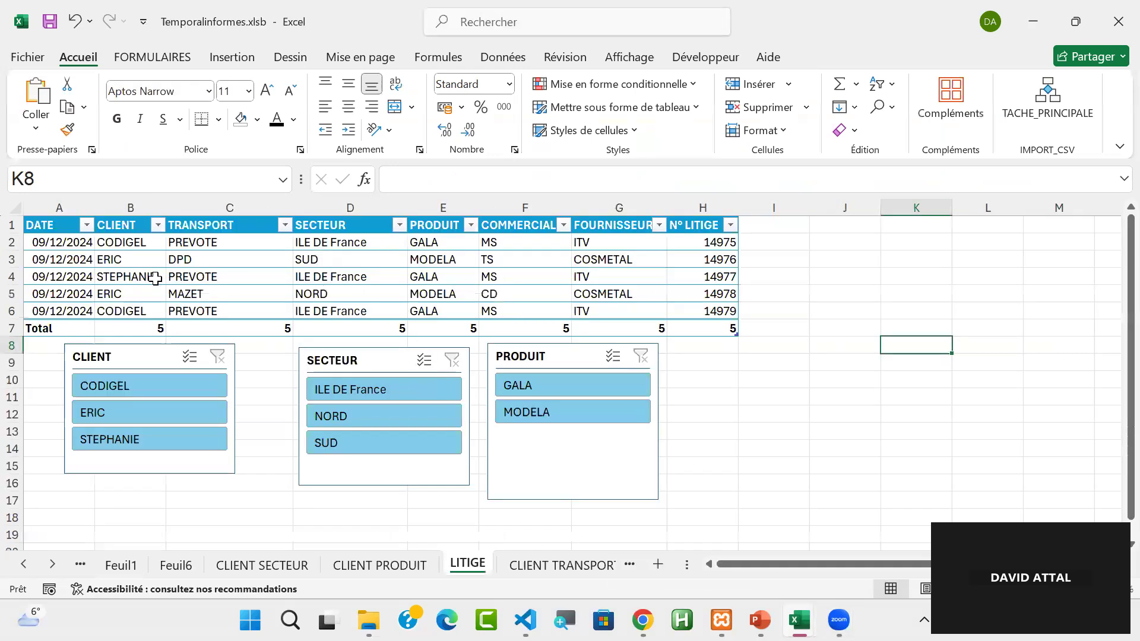
{"action": "left_click_drag", "start_coordinate": [51, 226], "coordinate": [708, 313]}
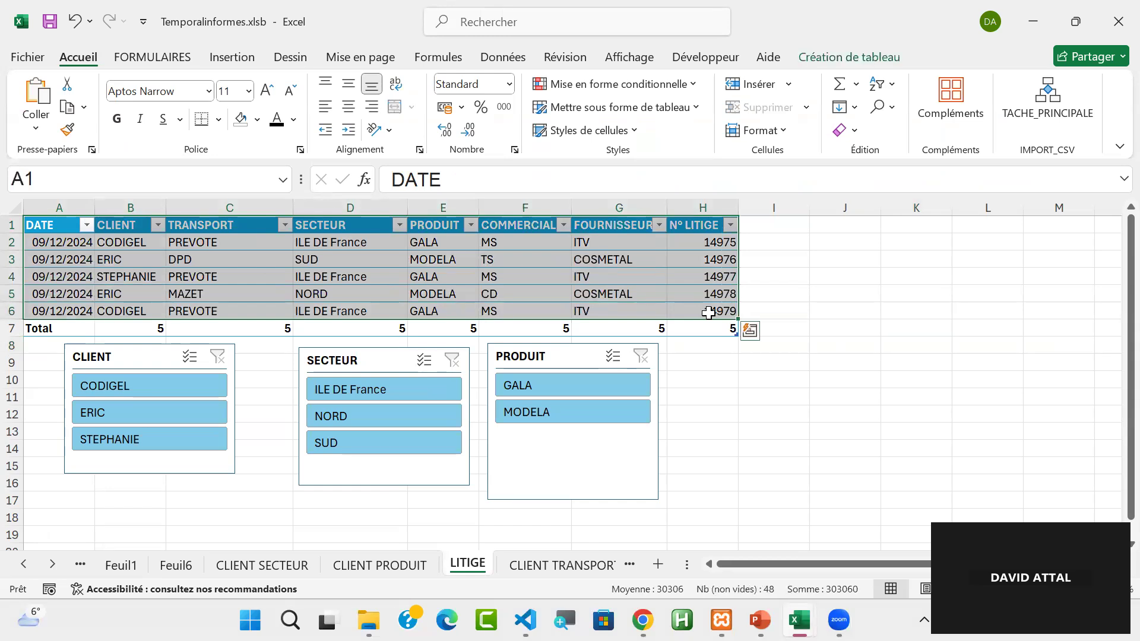
{"action": "key", "text": "ctrl+c"}
{"action": "mouse_move", "coordinate": [799, 620]}
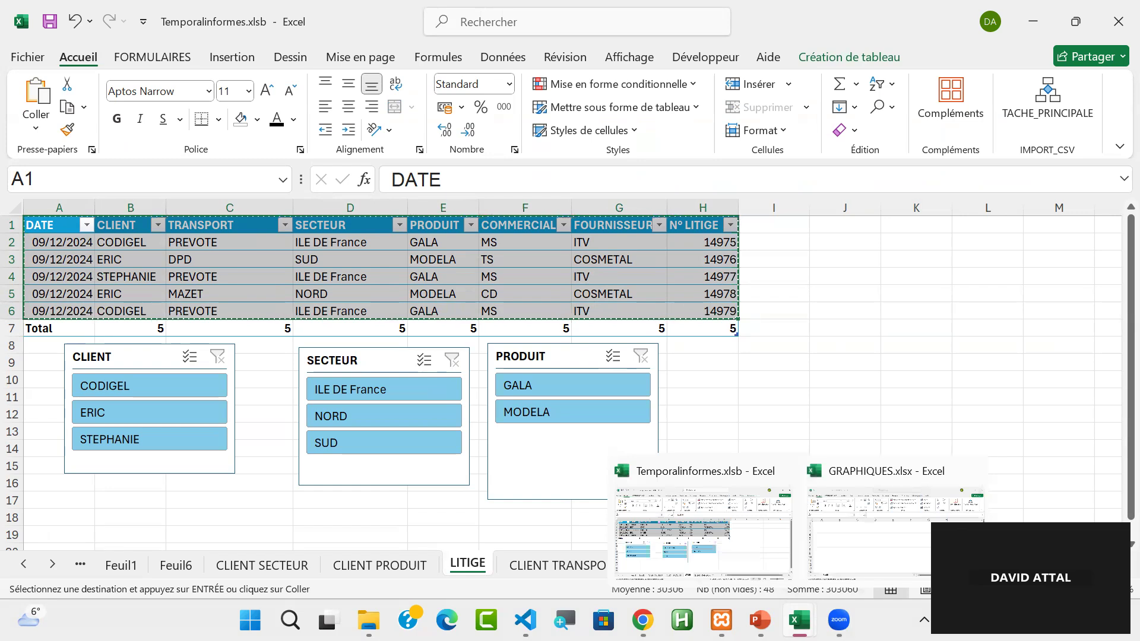
{"action": "left_click", "coordinate": [895, 522]}
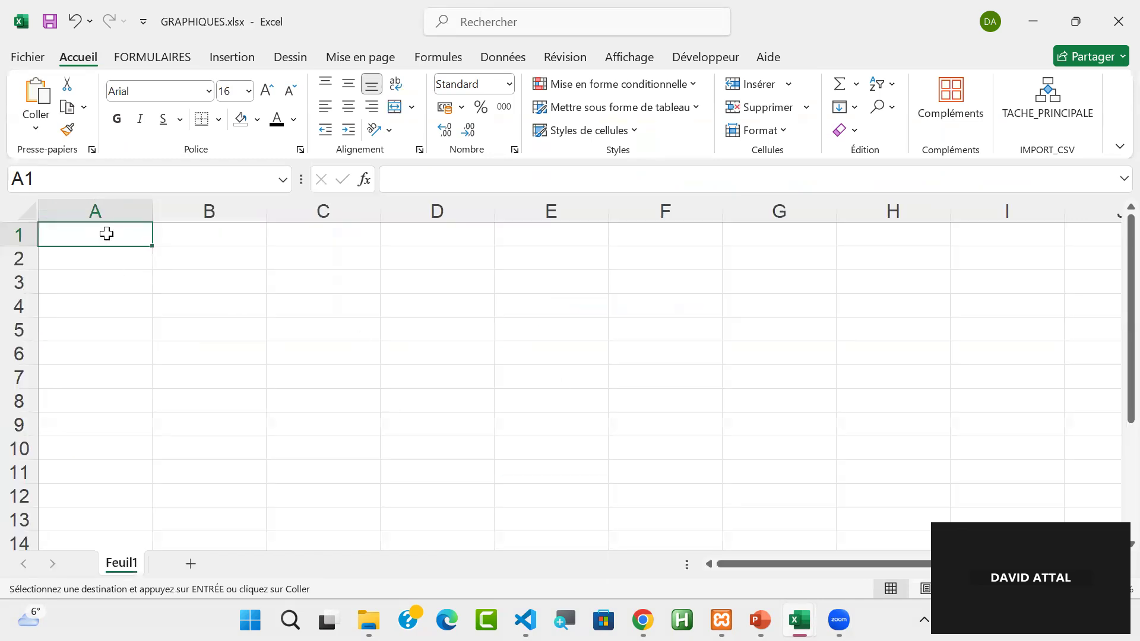
{"action": "key", "text": "ctrl+v"}
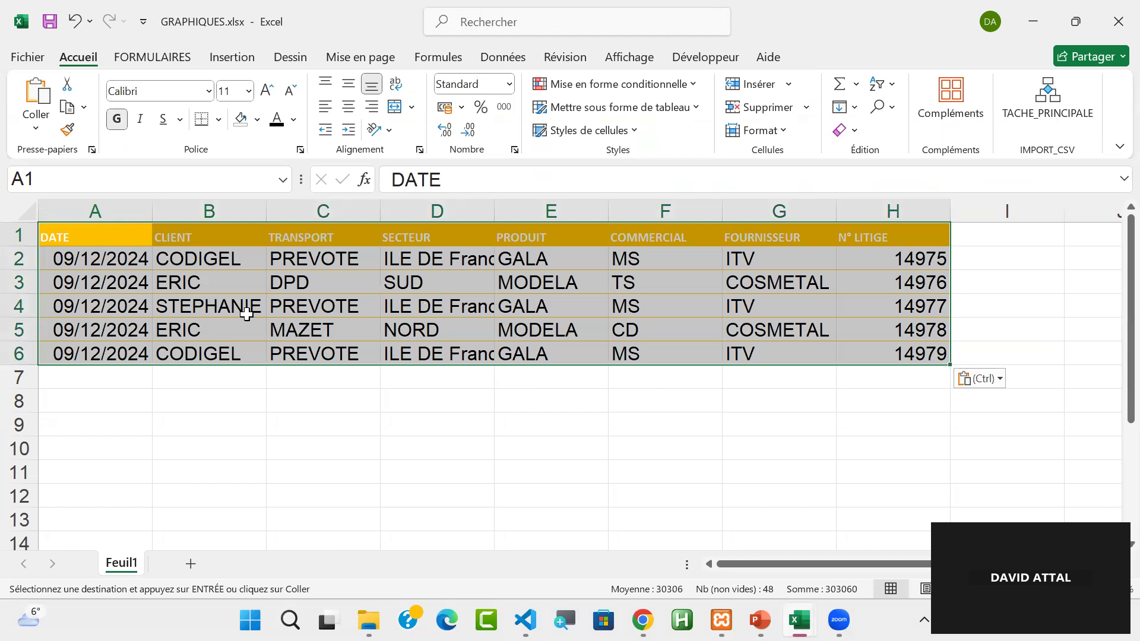
- Remove the fill colour from the pasted data in A1:H6
{"action": "left_click_drag", "start_coordinate": [90, 237], "coordinate": [897, 365]}
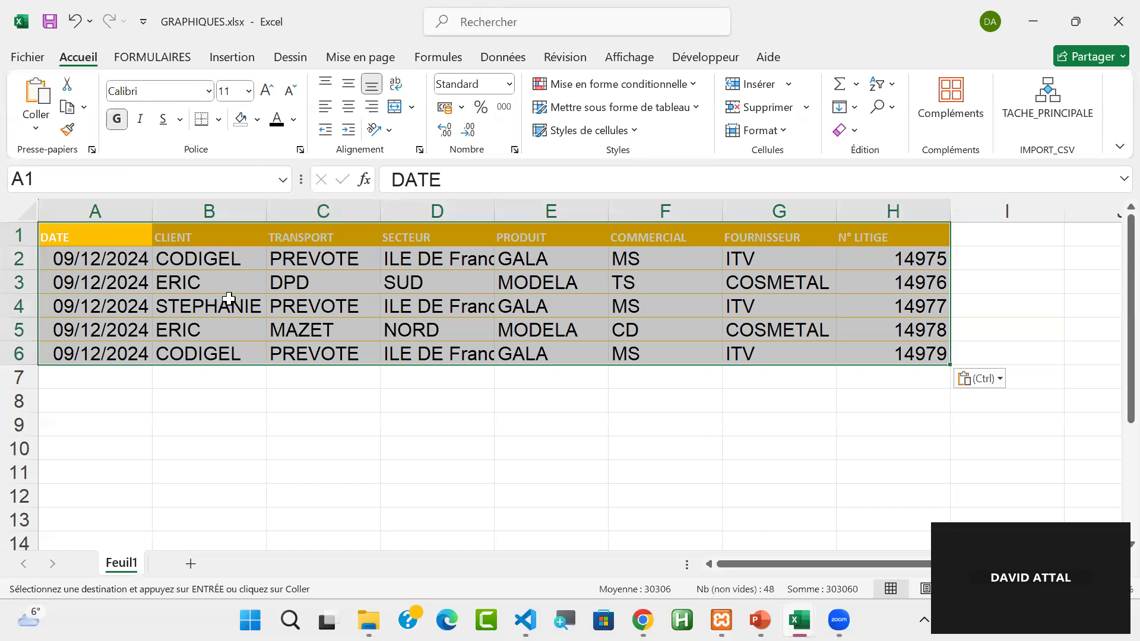
{"action": "left_click", "coordinate": [554, 350]}
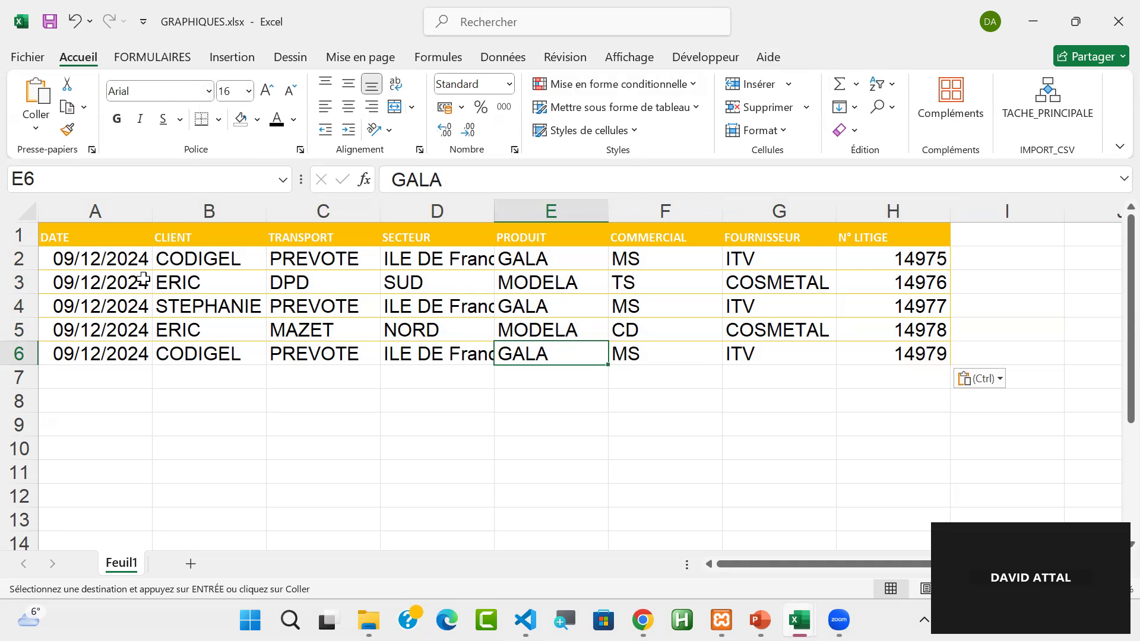
{"action": "left_click", "coordinate": [92, 236]}
{"action": "left_click_drag", "start_coordinate": [158, 236], "coordinate": [894, 358]}
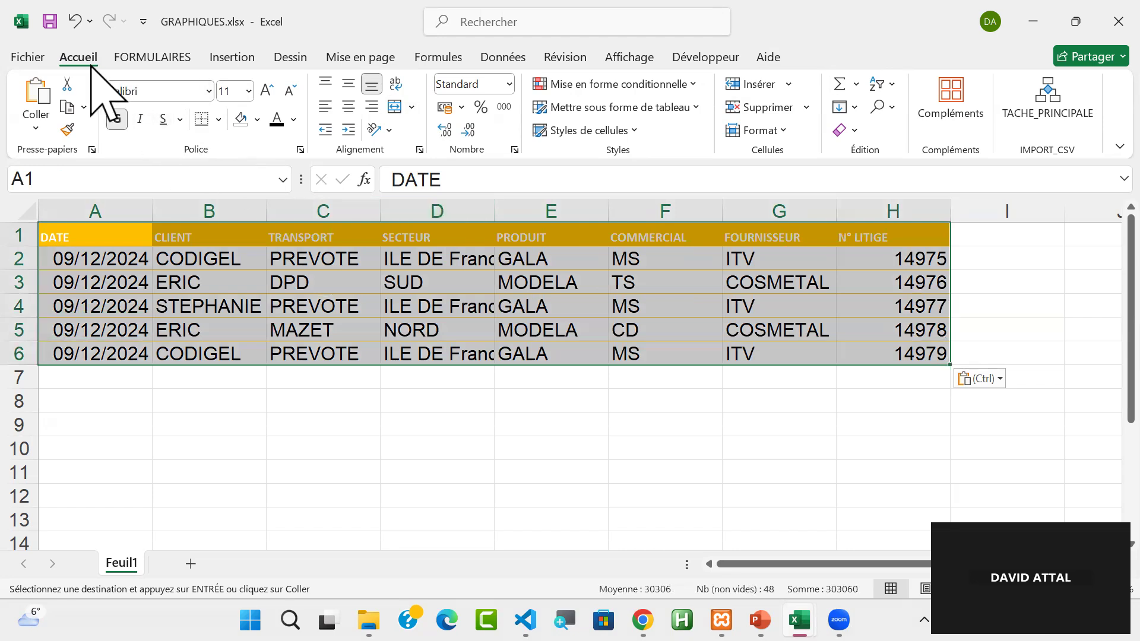
{"action": "left_click", "coordinate": [256, 119]}
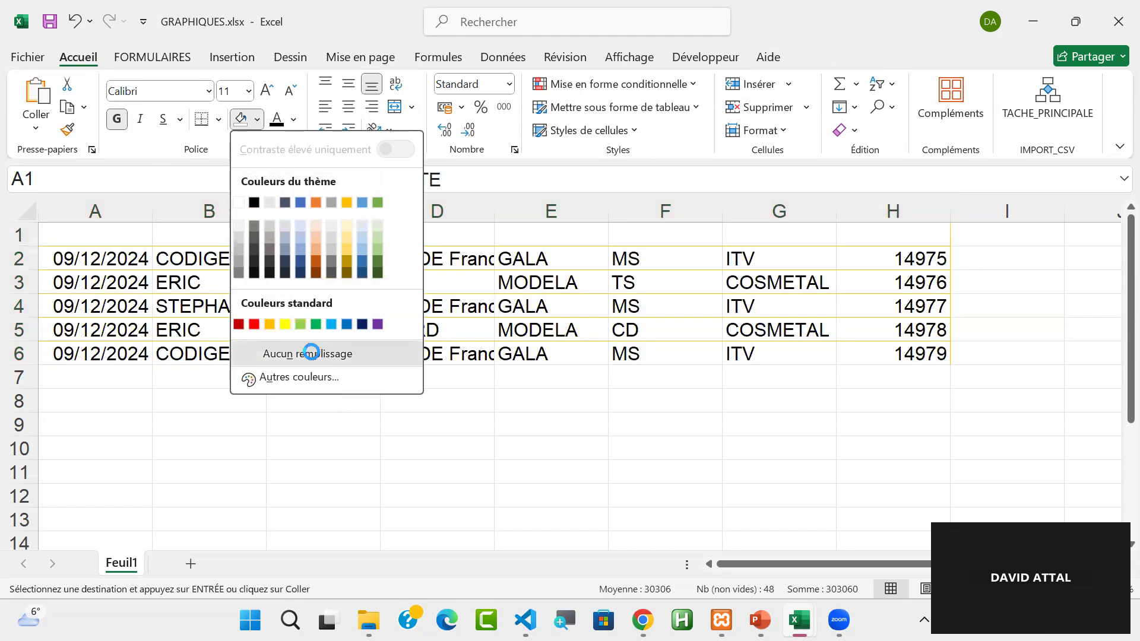
{"action": "left_click", "coordinate": [297, 354]}
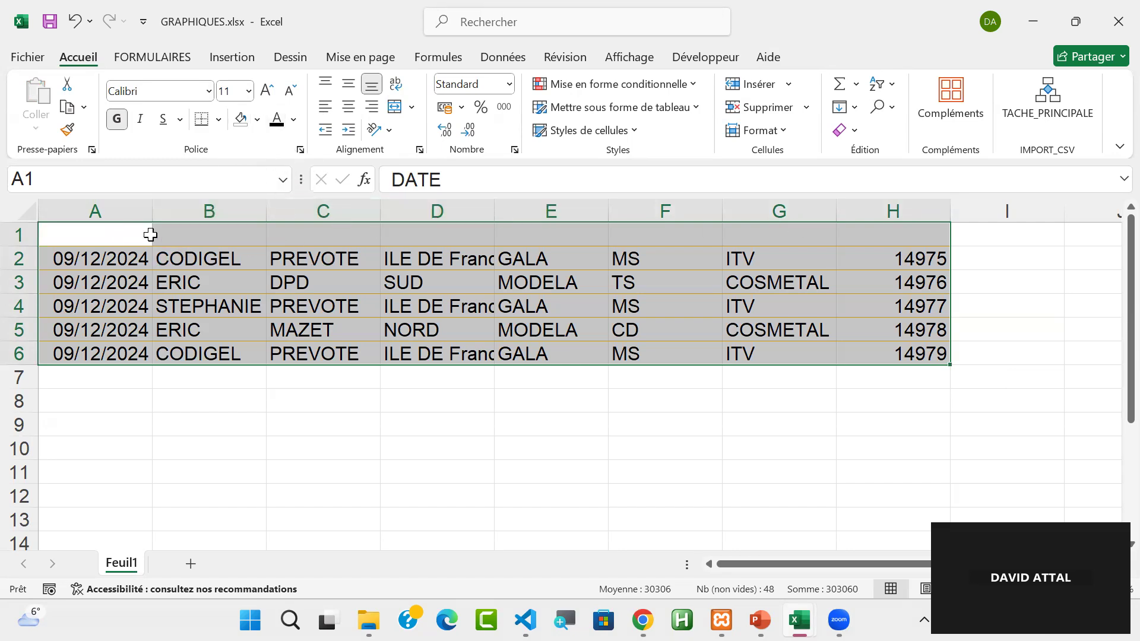
- Set the font of A1:H6 to the automatic colour and size 14
{"action": "left_click", "coordinate": [293, 119]}
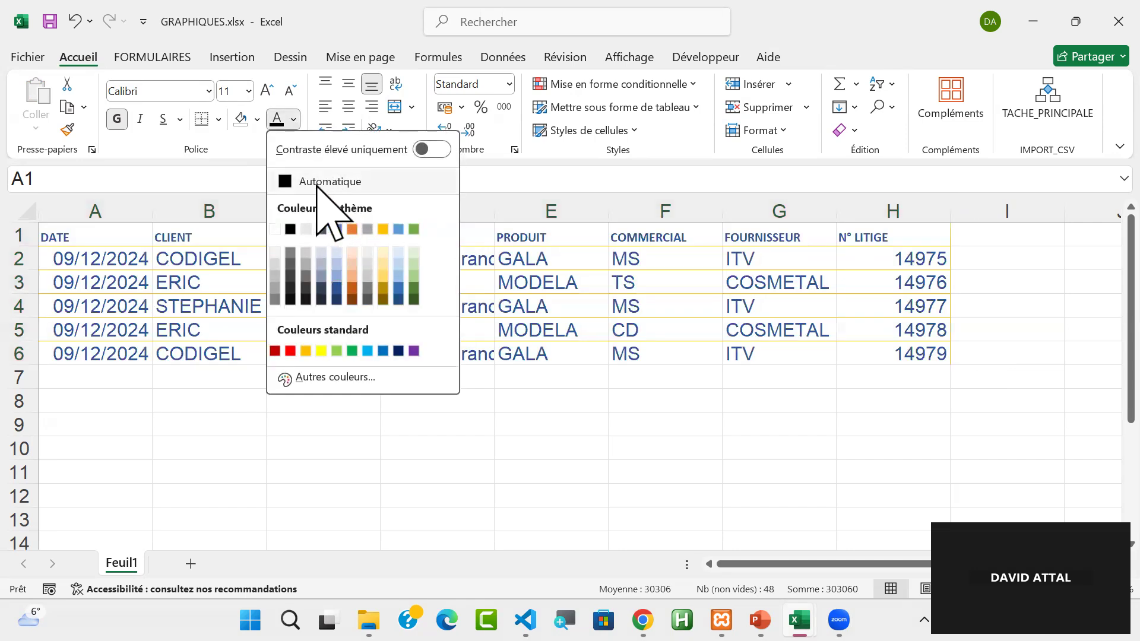
{"action": "left_click", "coordinate": [315, 181]}
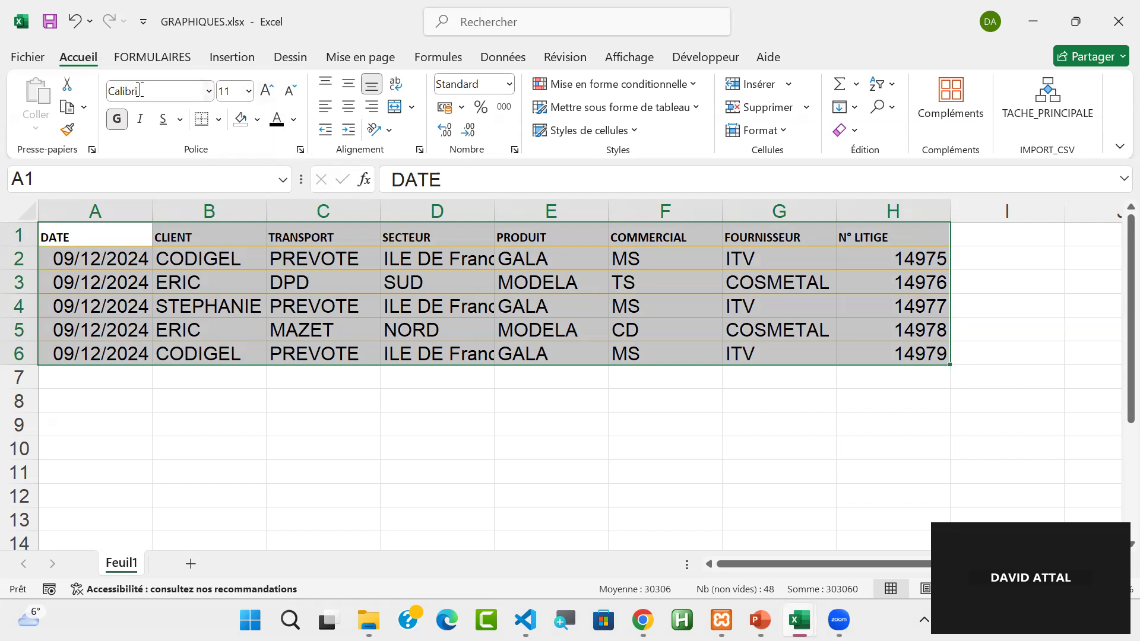
{"action": "left_click", "coordinate": [249, 92]}
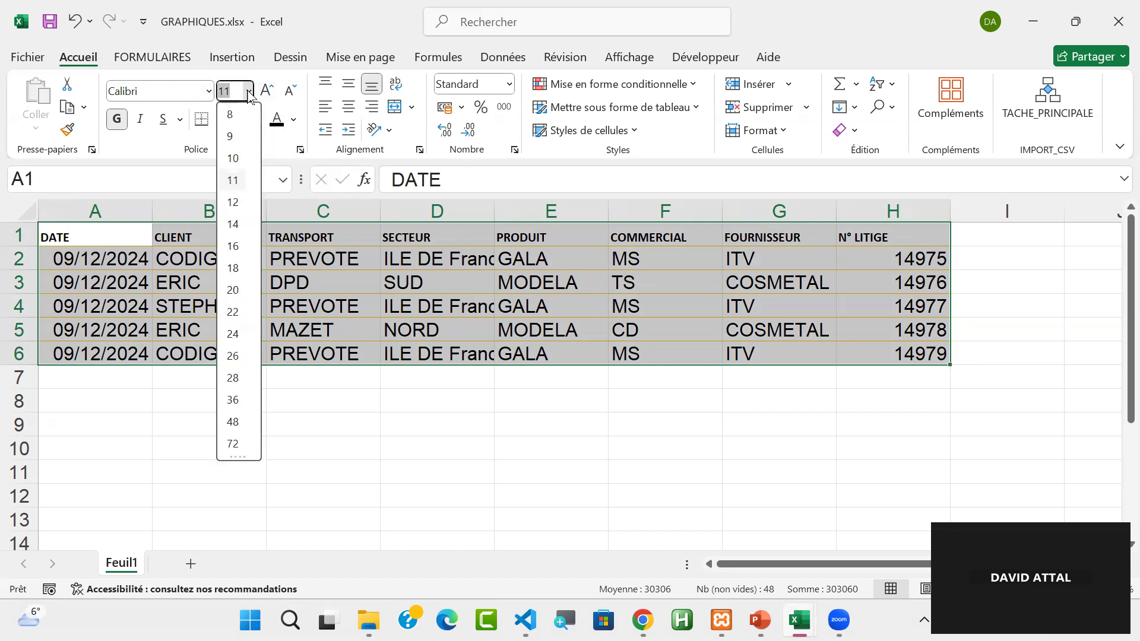
{"action": "left_click", "coordinate": [235, 227]}
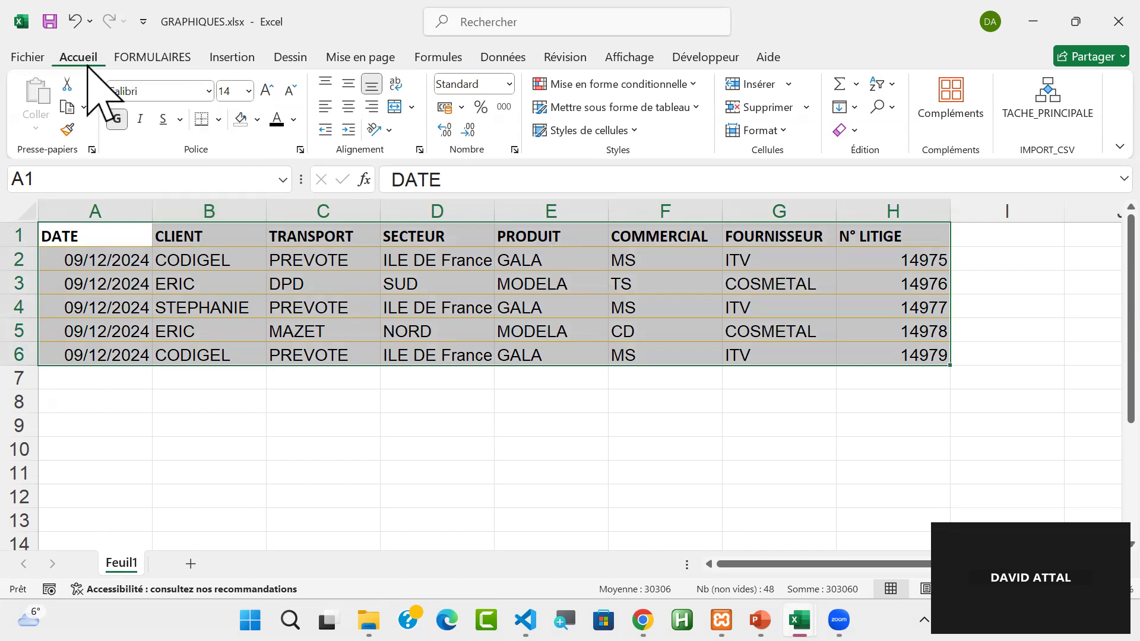
- Format A1:H6 as a table with headers, using the blue style in the first row of the medium styles
{"action": "left_click", "coordinate": [637, 109]}
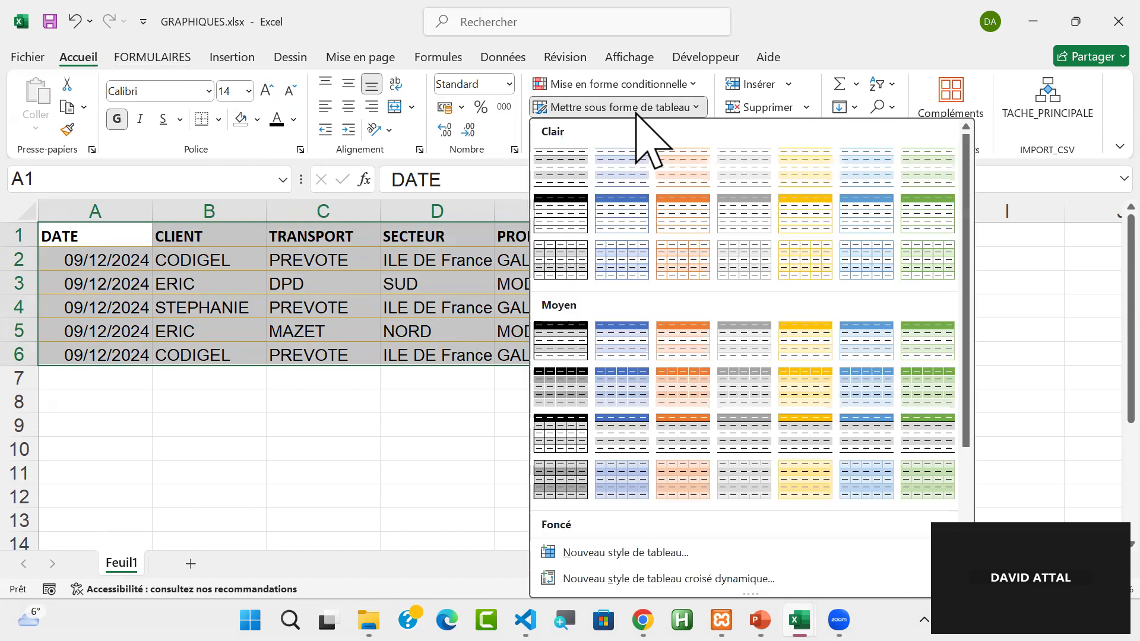
{"action": "left_click", "coordinate": [630, 343]}
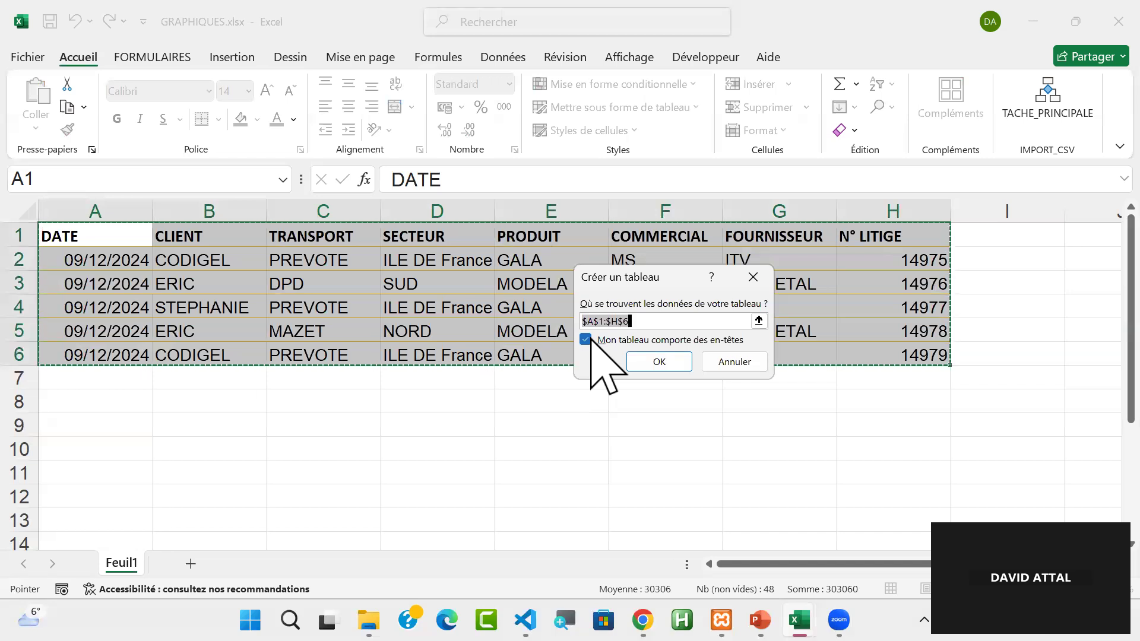
{"action": "left_click", "coordinate": [656, 360]}
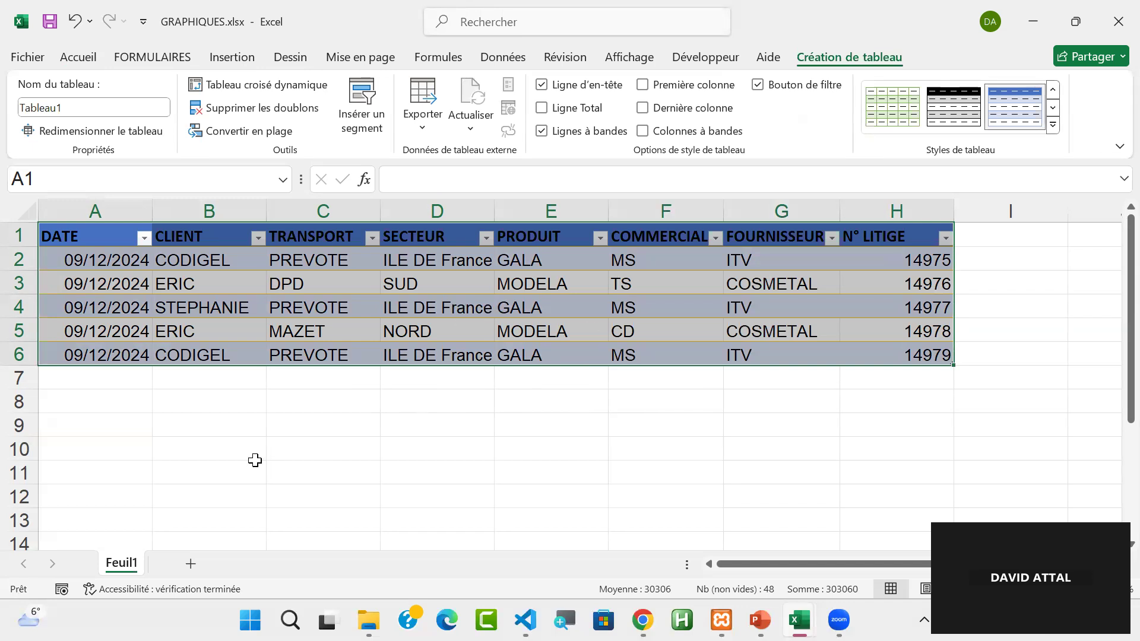
- Rename the worksheet Feuil1 as BASE
{"action": "key", "text": "alt+o"}
{"action": "type", "text": "hr"}
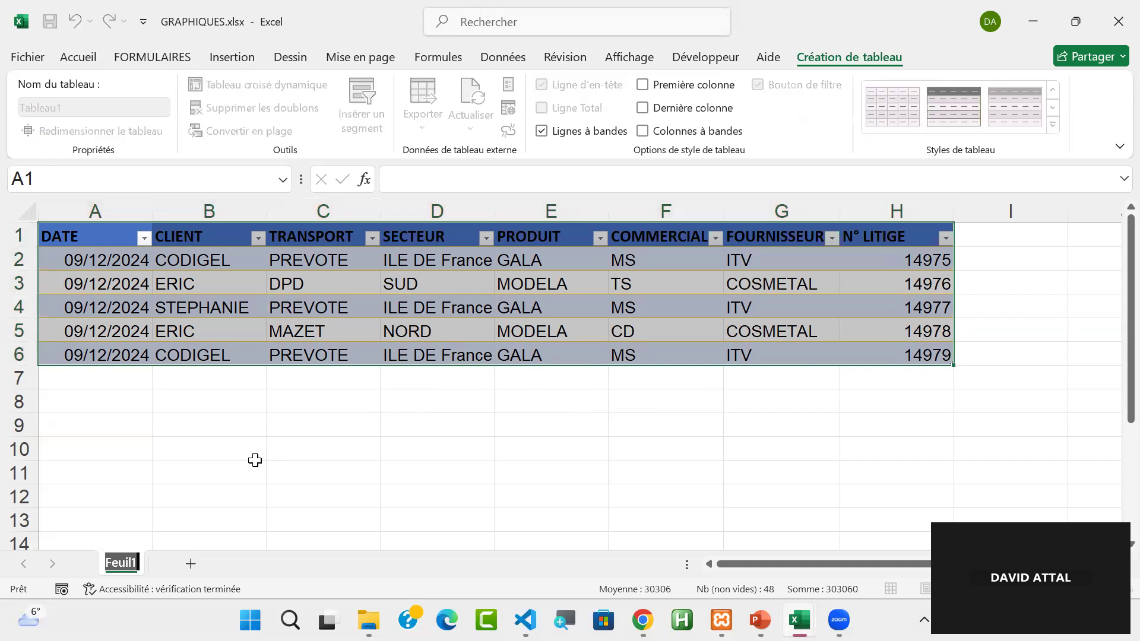
{"action": "type", "text": "BASE"}
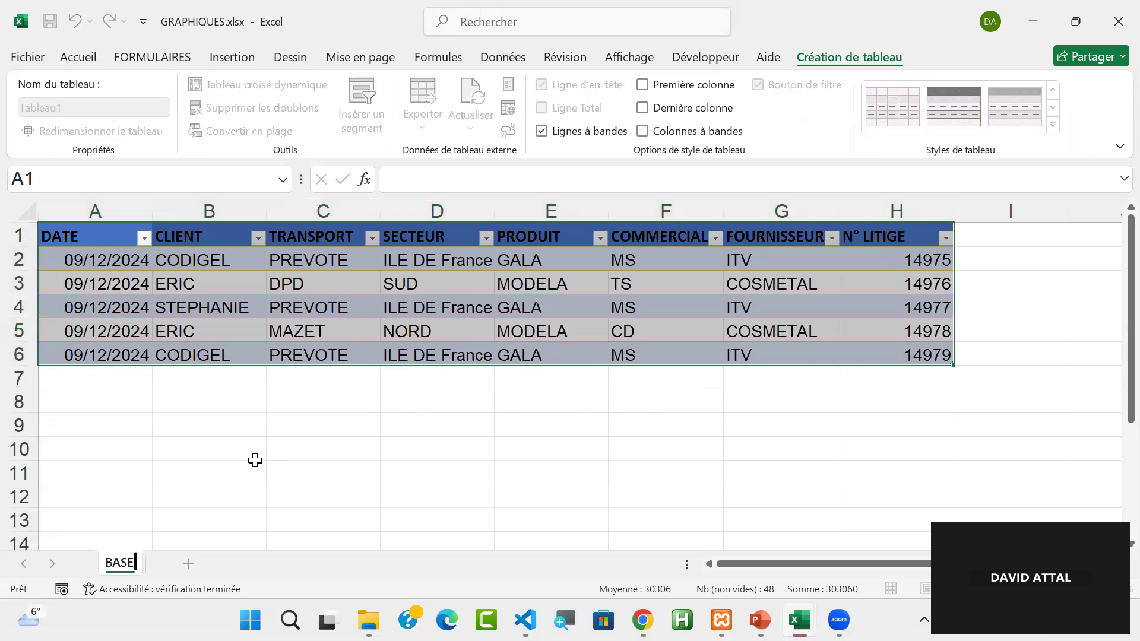
{"action": "key", "text": "Return"}
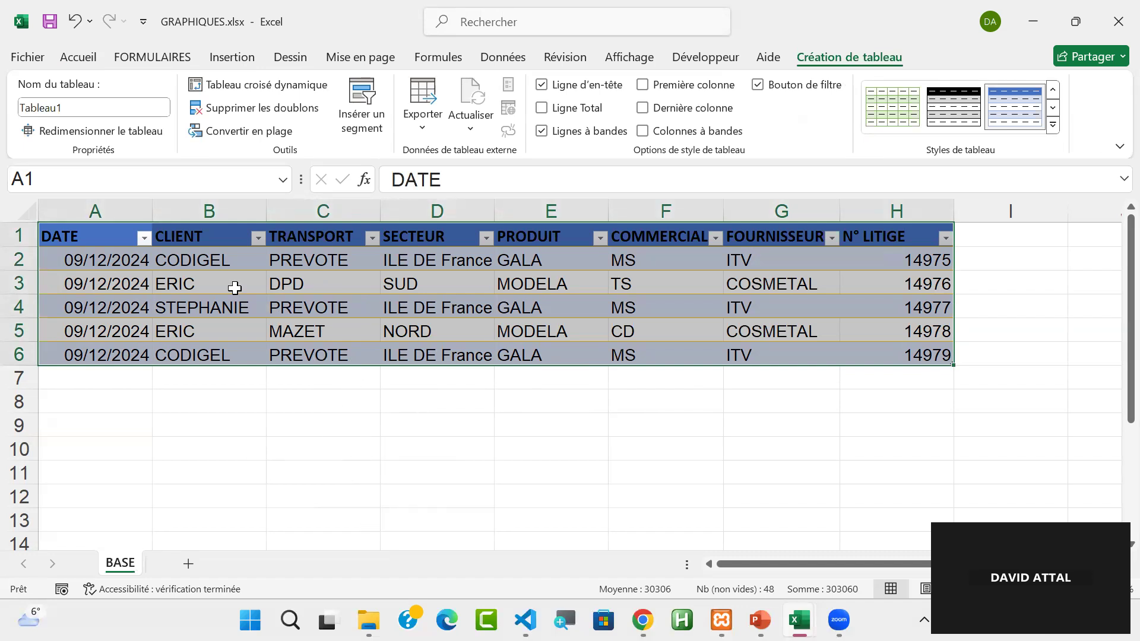
- Create a pivot table from Tableau1 on a new worksheet
{"action": "left_click", "coordinate": [509, 288]}
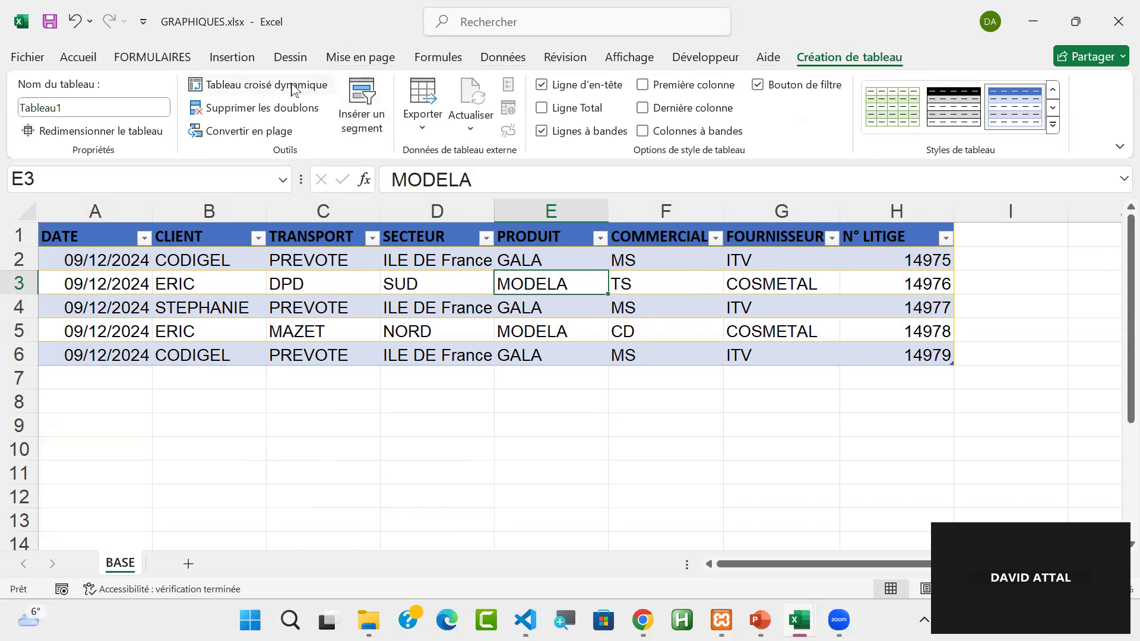
{"action": "left_click", "coordinate": [291, 89]}
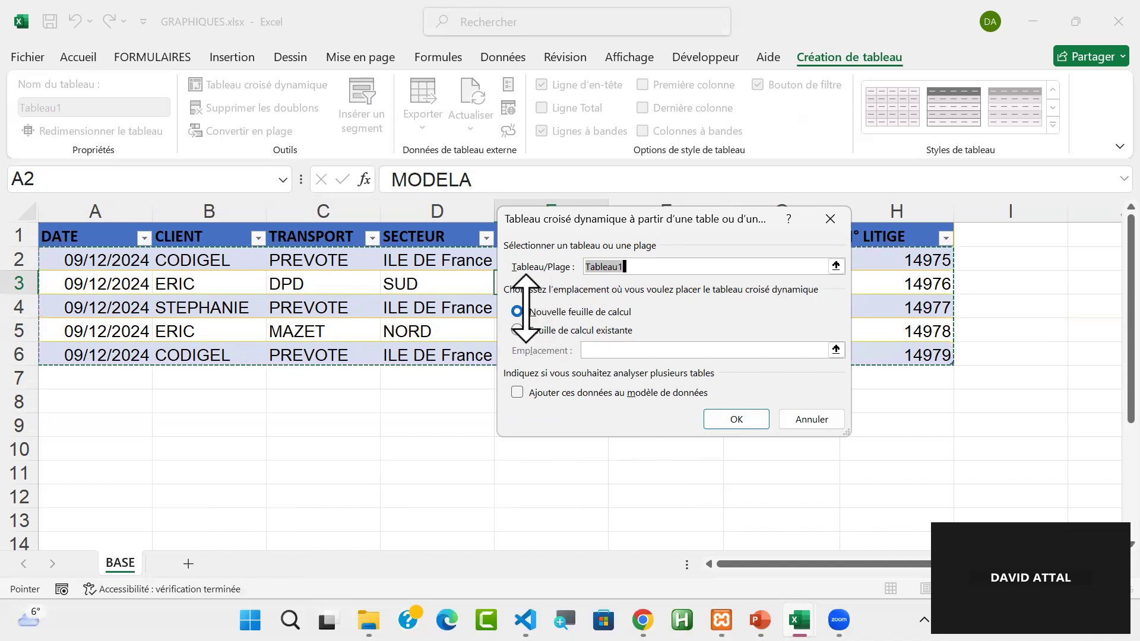
{"action": "left_click", "coordinate": [735, 419]}
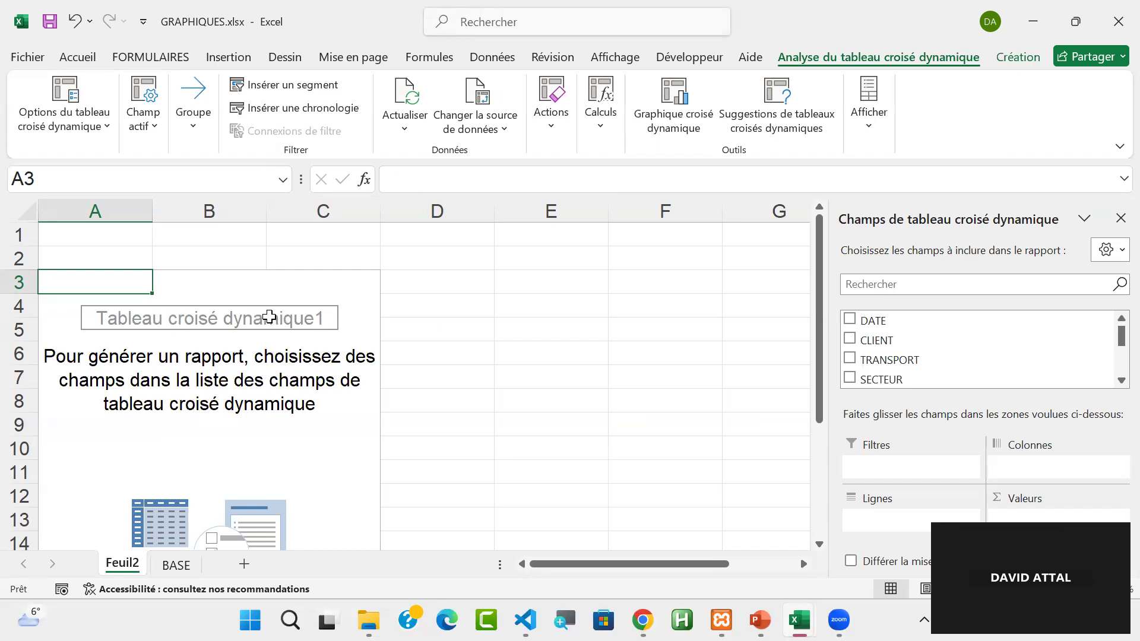
- Rename the new pivot table CLIENTS_TRANSPORT in its pivot table options
{"action": "left_click", "coordinate": [241, 319]}
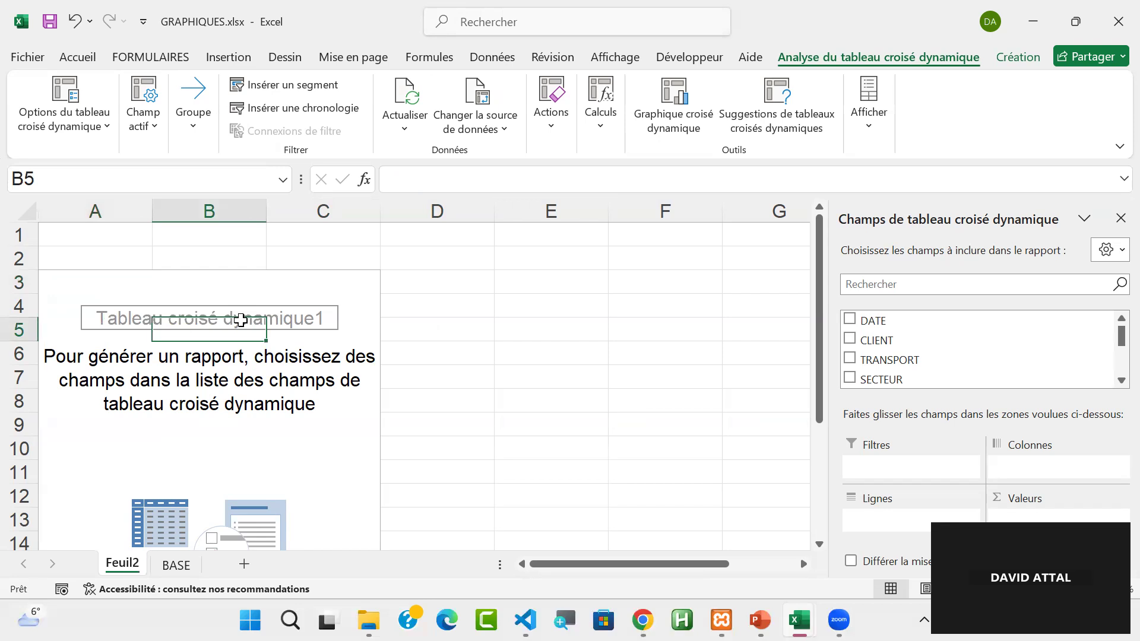
{"action": "right_click", "coordinate": [241, 319]}
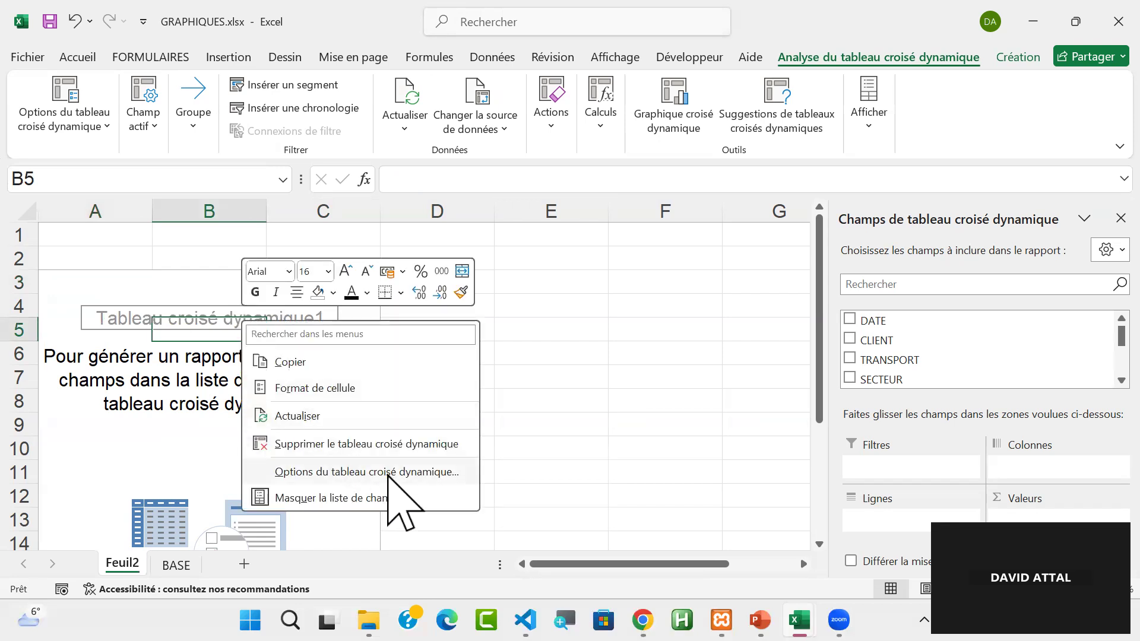
{"action": "left_click", "coordinate": [388, 472]}
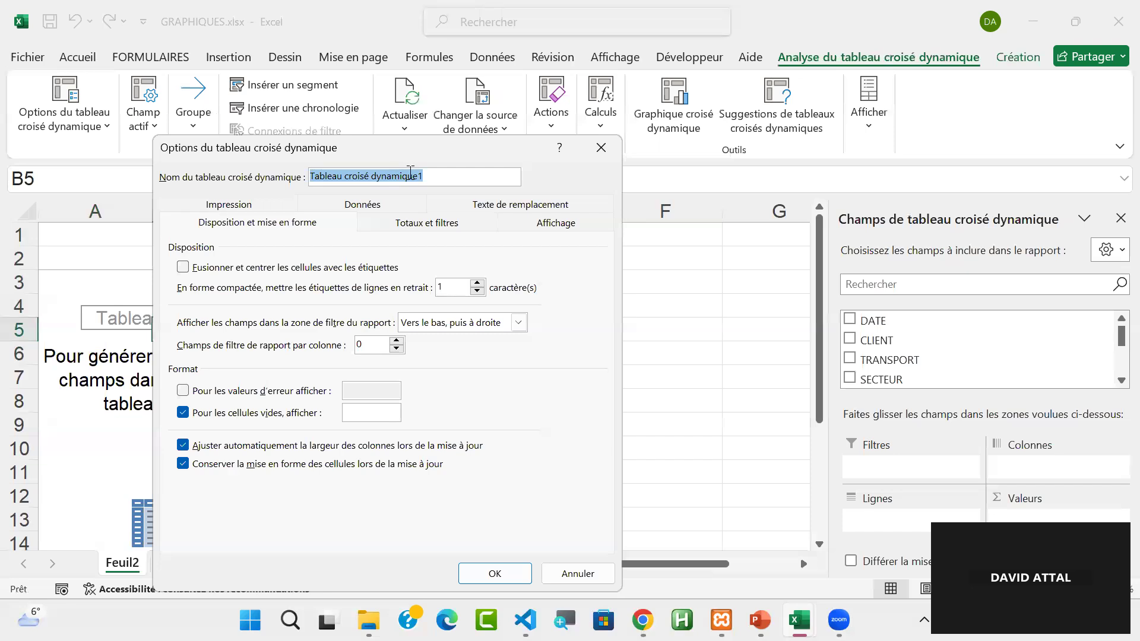
{"action": "key", "text": "BackSpace"}
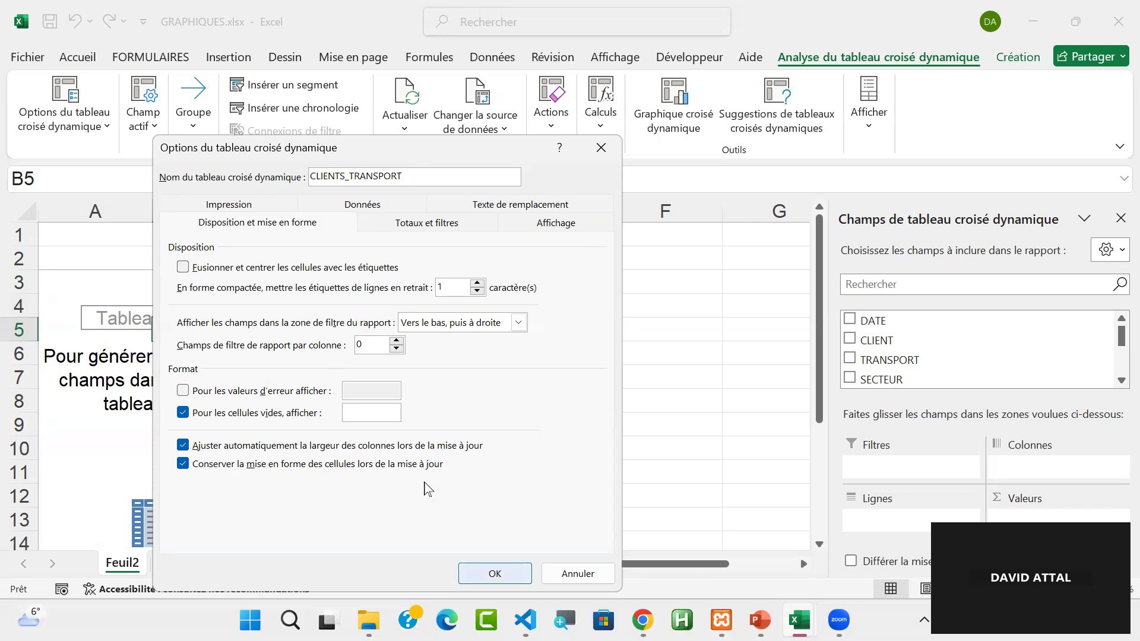
{"action": "key", "text": "Return"}
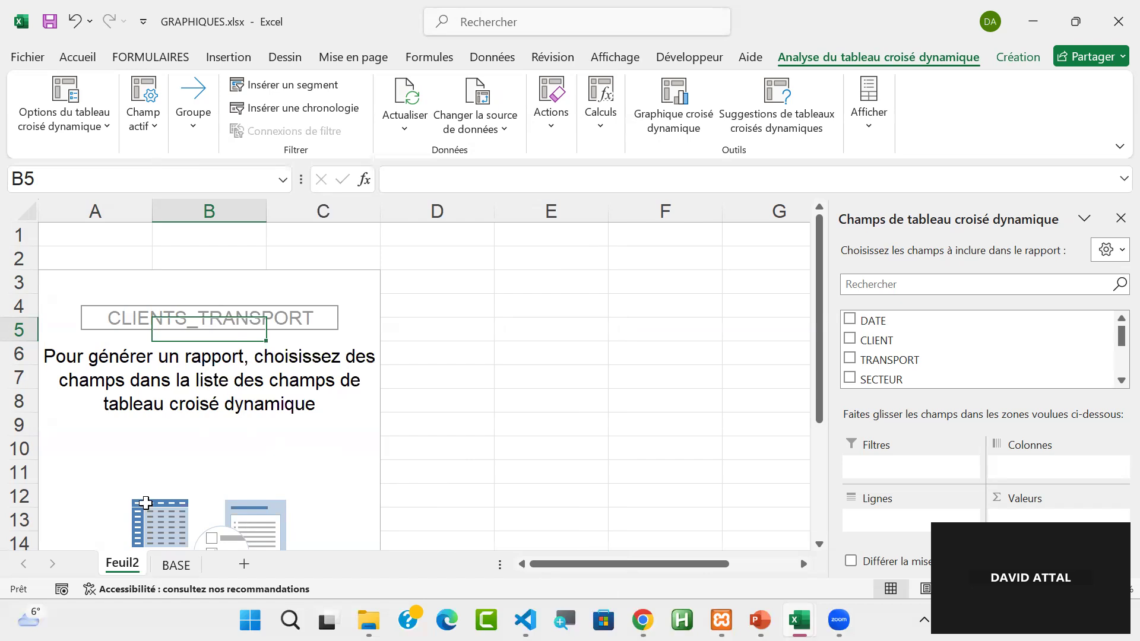
- Rename the pivot table's worksheet Feuil2 as TABLEAU DE BORD
{"action": "key", "text": "alt+o"}
{"action": "type", "text": "hr"}
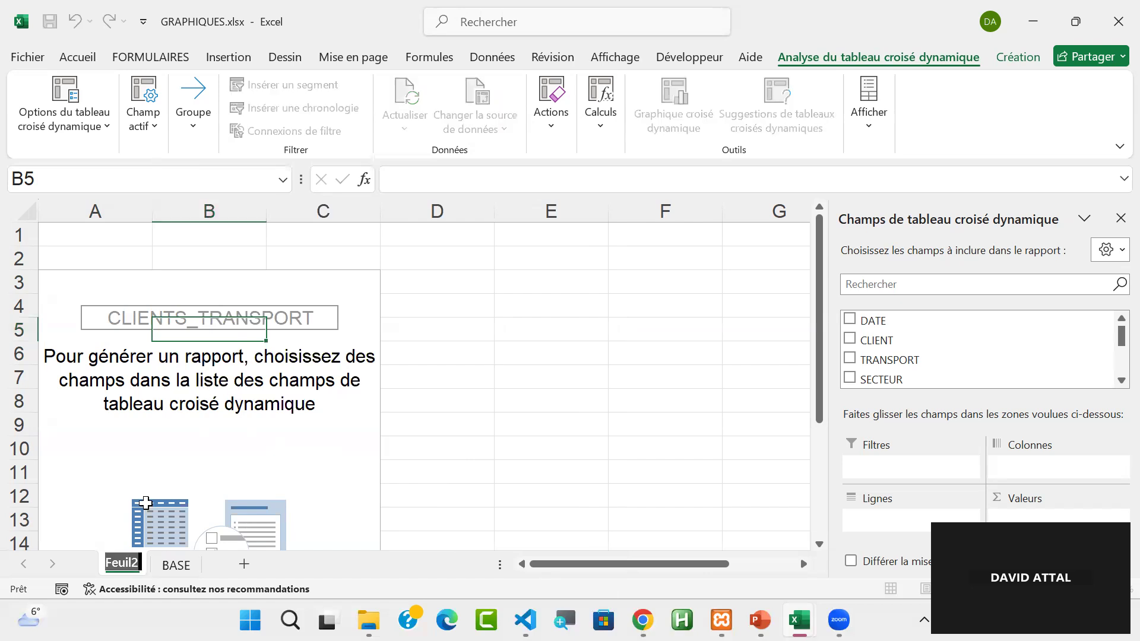
{"action": "type", "text": "TABLE"}
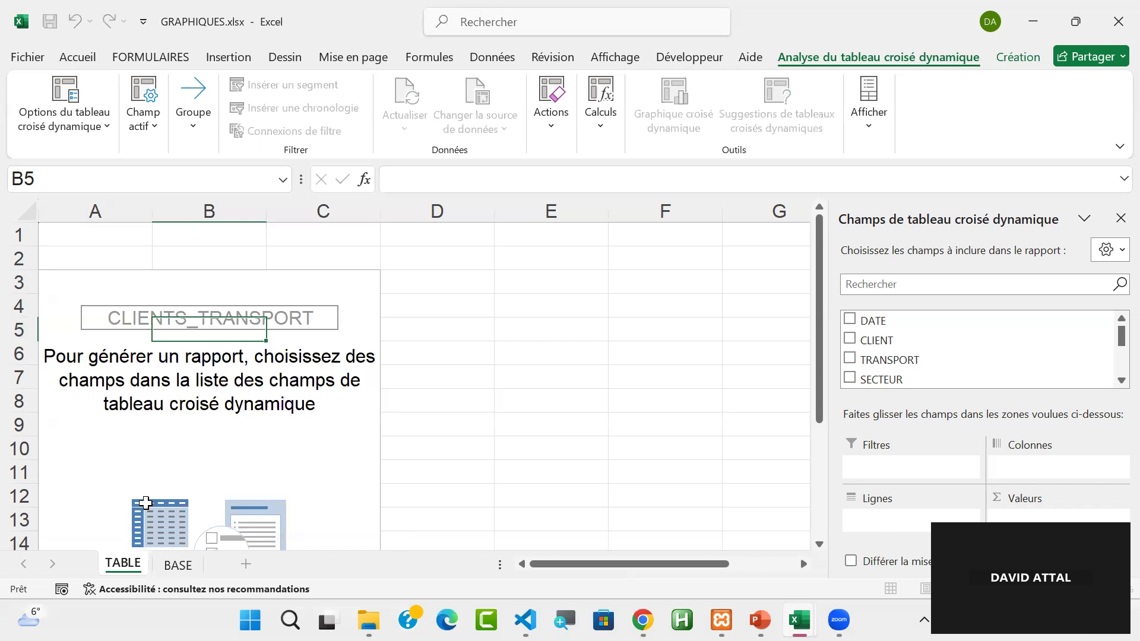
{"action": "type", "text": "AU DE BOT"}
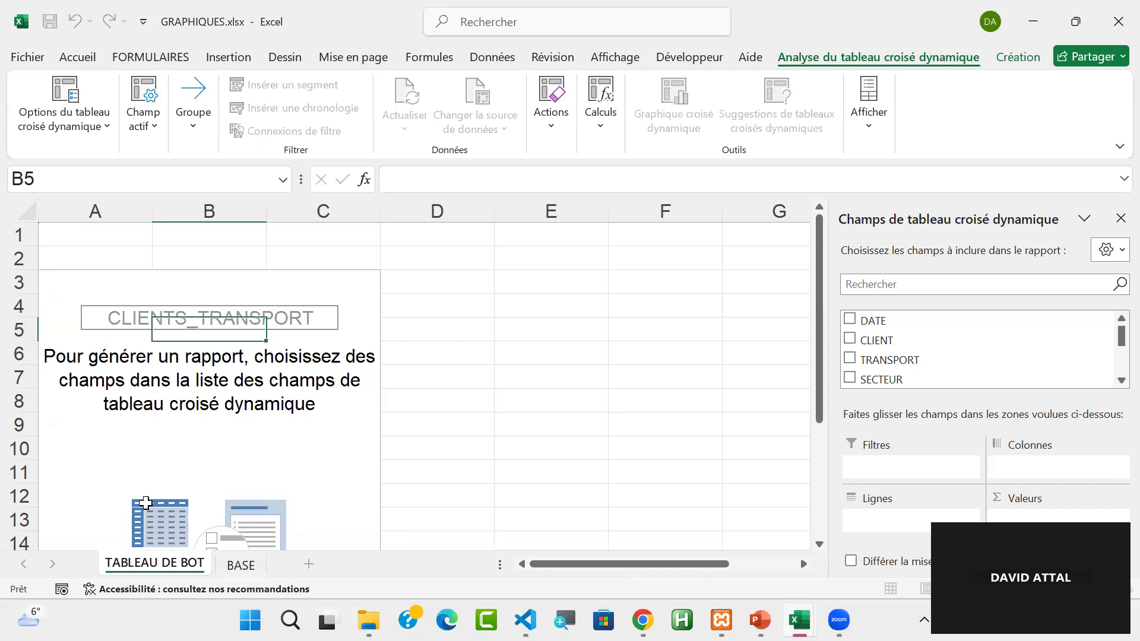
{"action": "key", "text": "BackSpace"}
{"action": "type", "text": "D"}
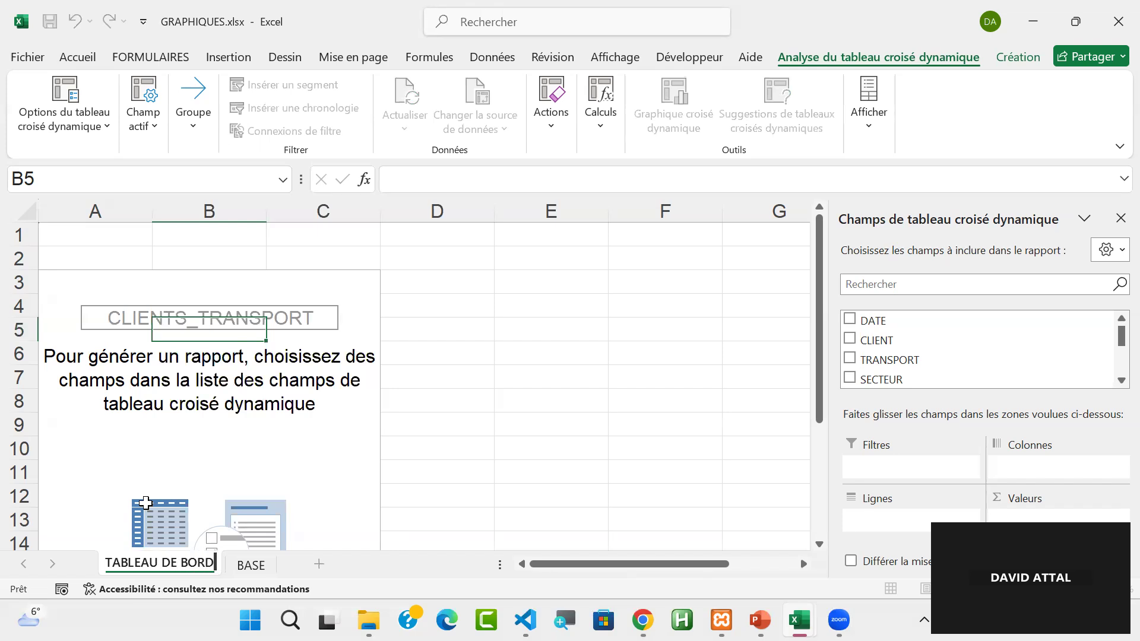
{"action": "key", "text": "Return"}
- Add CLIENT to the pivot table's rows and TRANSPORT to its values as a count
{"action": "left_click", "coordinate": [217, 373]}
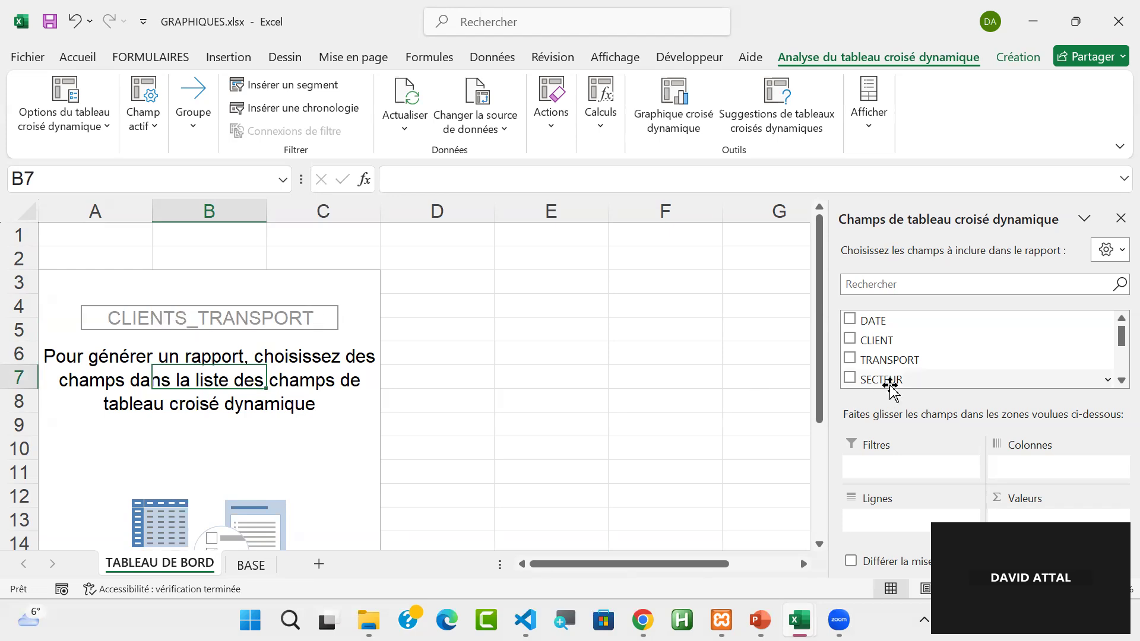
{"action": "left_click", "coordinate": [849, 338]}
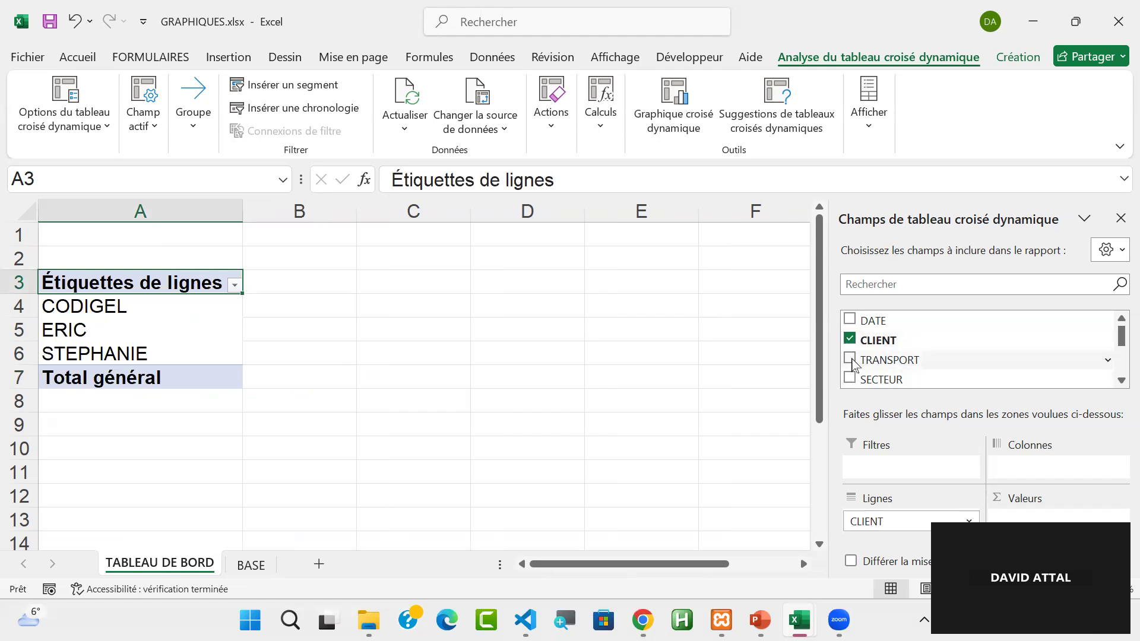
{"action": "left_click", "coordinate": [850, 359]}
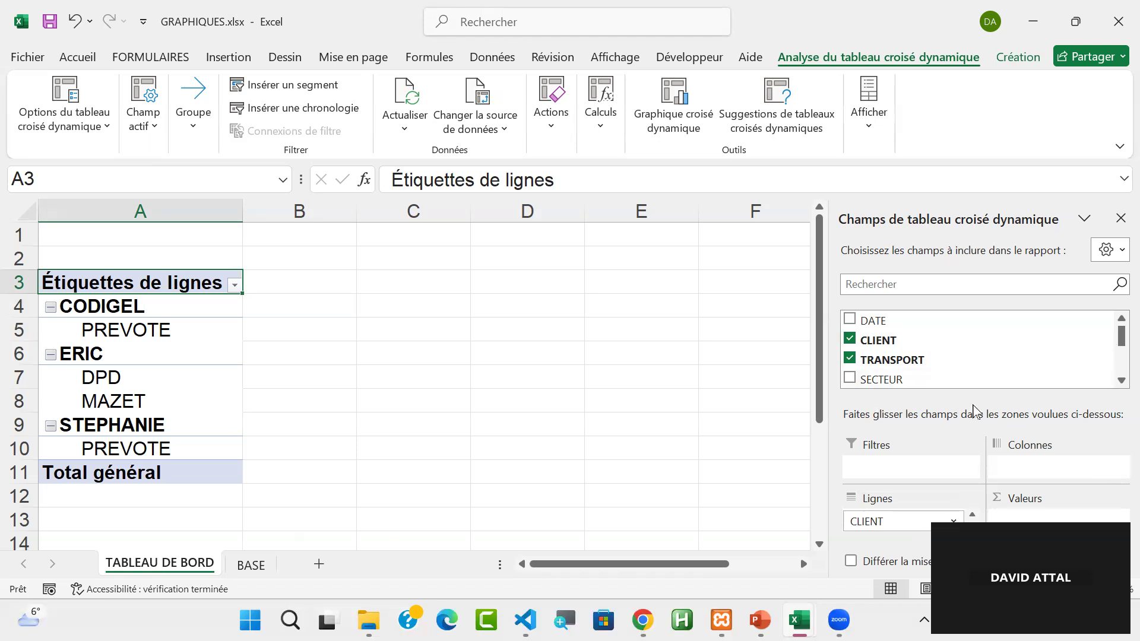
{"action": "left_click_drag", "start_coordinate": [972, 401], "coordinate": [978, 372]}
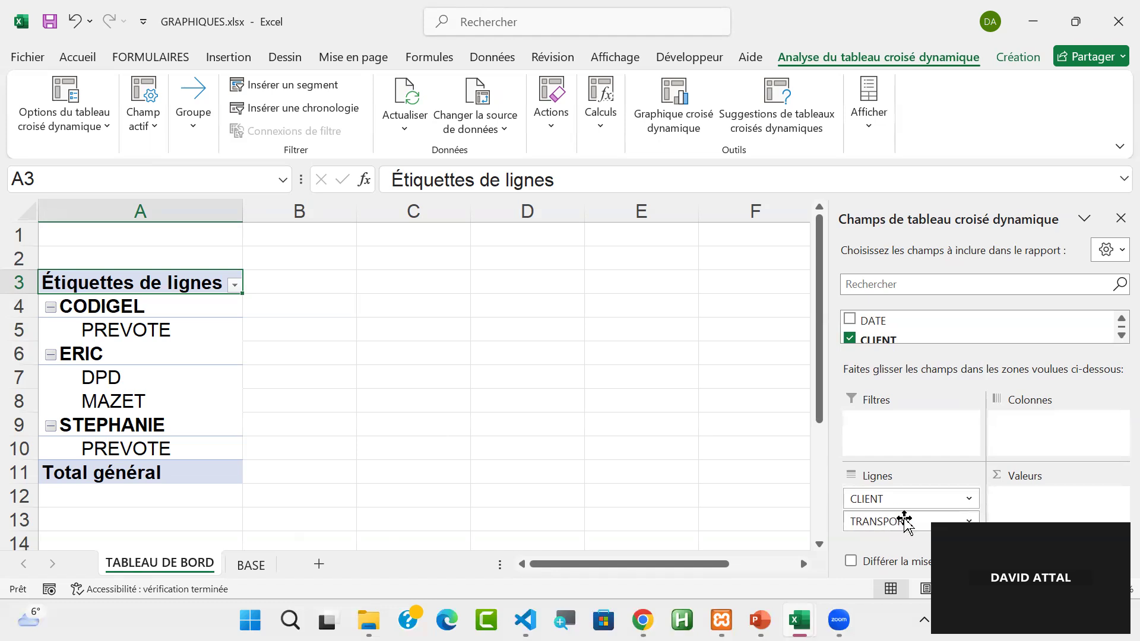
{"action": "left_click_drag", "start_coordinate": [905, 522], "coordinate": [1041, 514]}
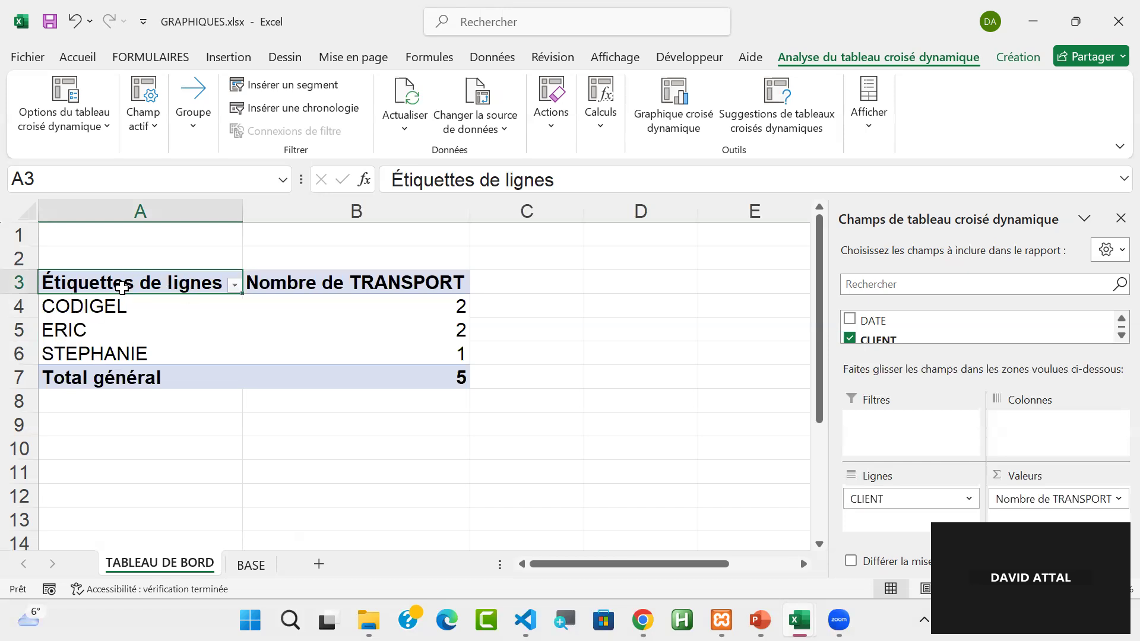
- Rename the pivot table headers in A3 and B3 as CLIENT and TRANSPORT, and narrow columns A and B to fit
{"action": "type", "text": "CL"}
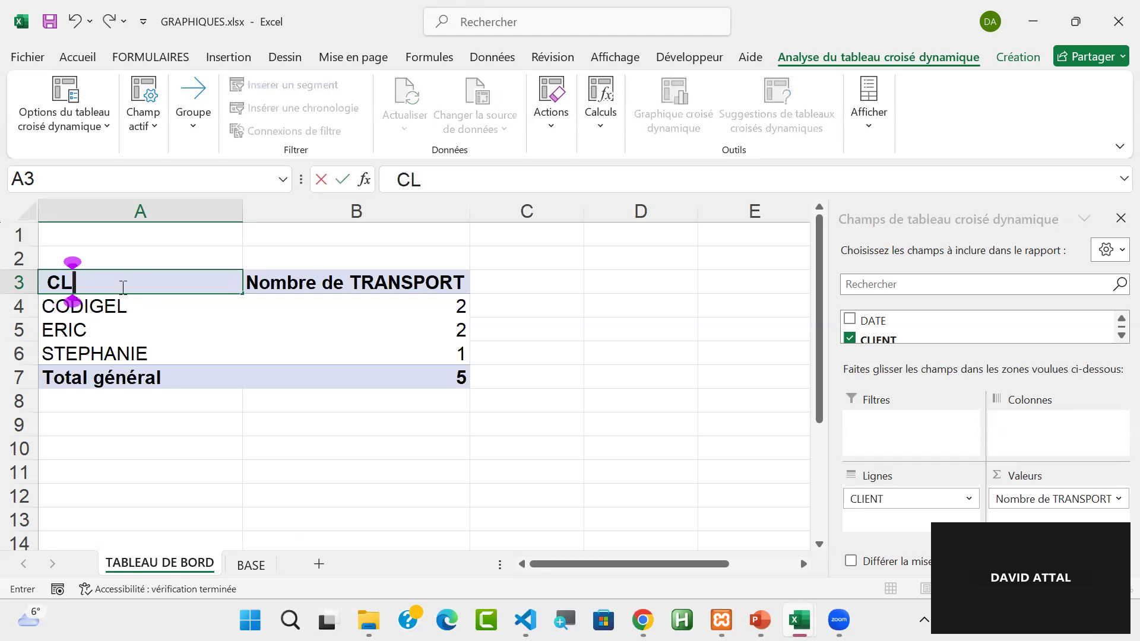
{"action": "type", "text": "IENT"}
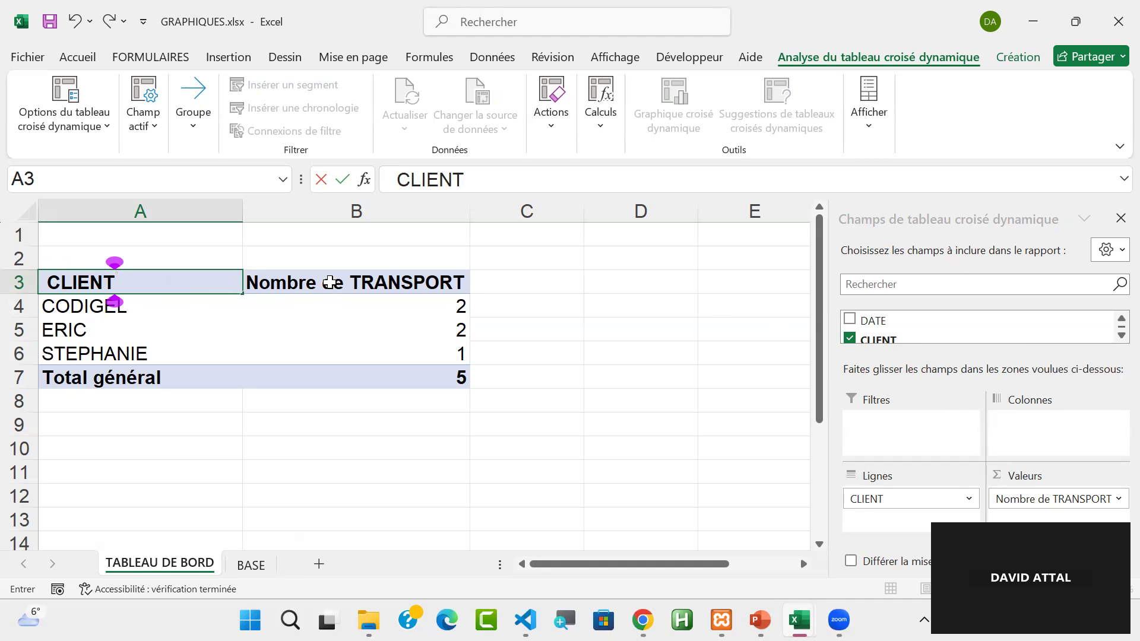
{"action": "left_click", "coordinate": [330, 282]}
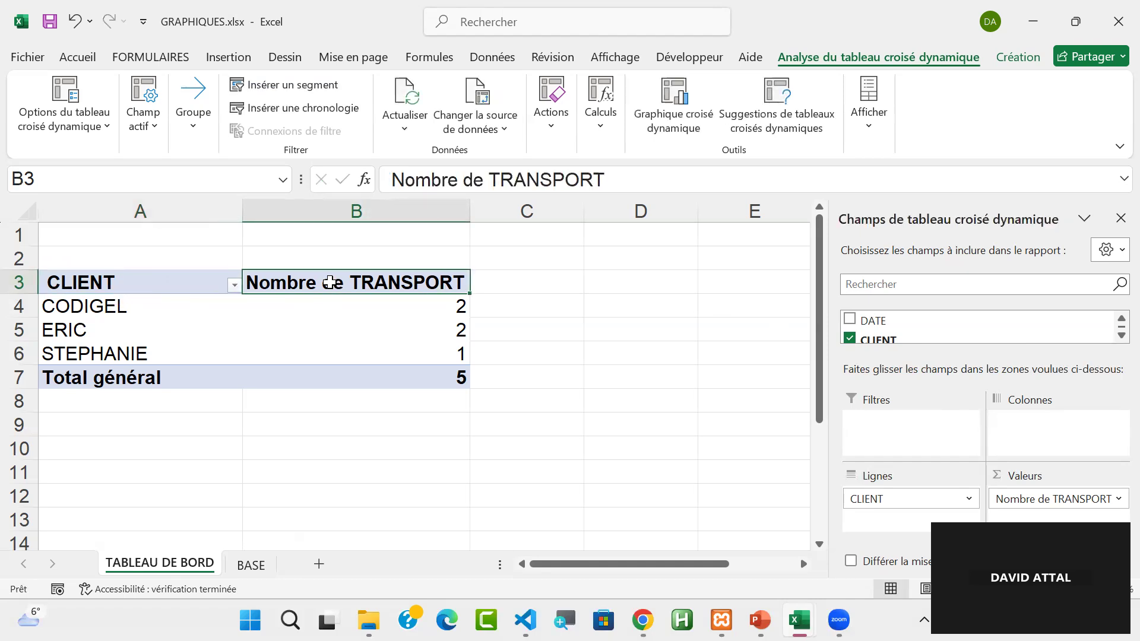
{"action": "key", "text": "BackSpace"}
{"action": "type", "text": "TRA"}
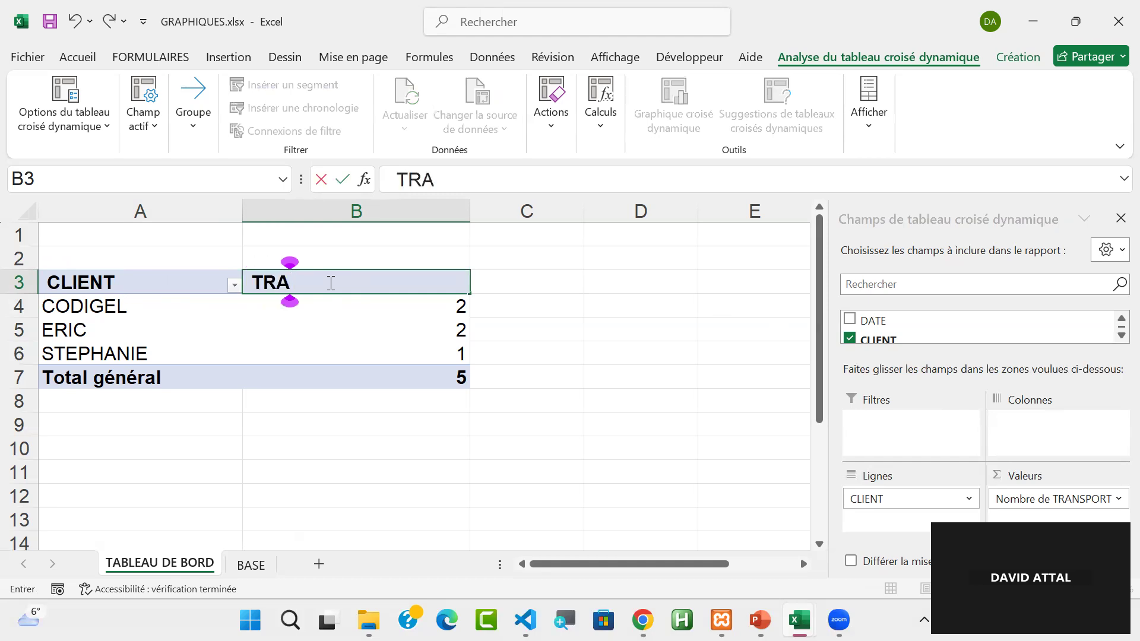
{"action": "type", "text": "NSPO"}
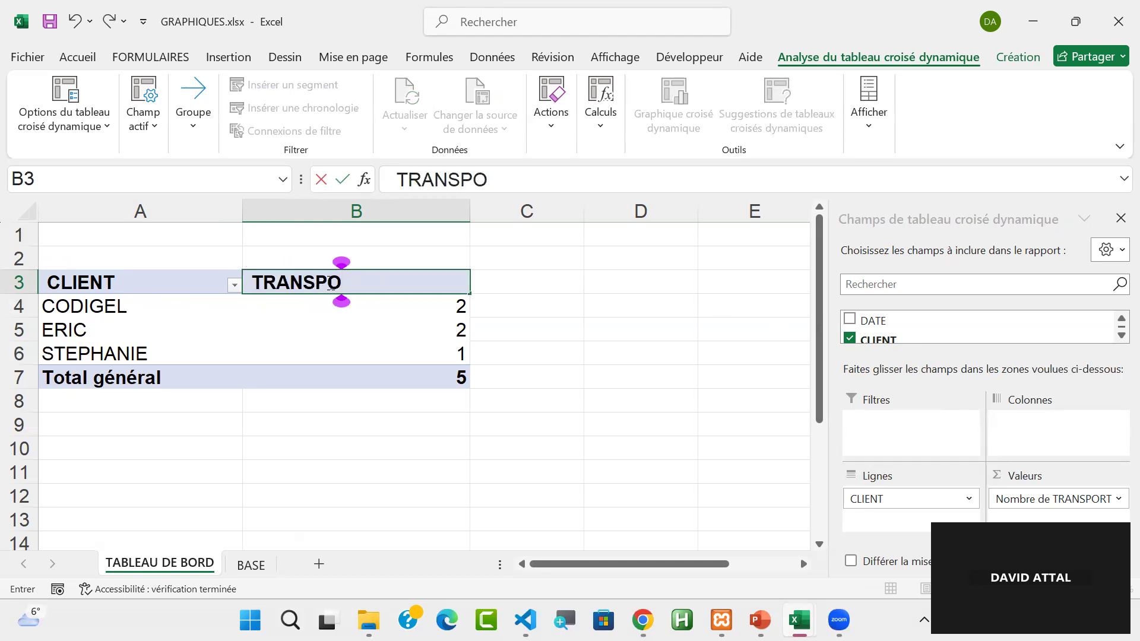
{"action": "type", "text": "RT"}
{"action": "key", "text": "Return"}
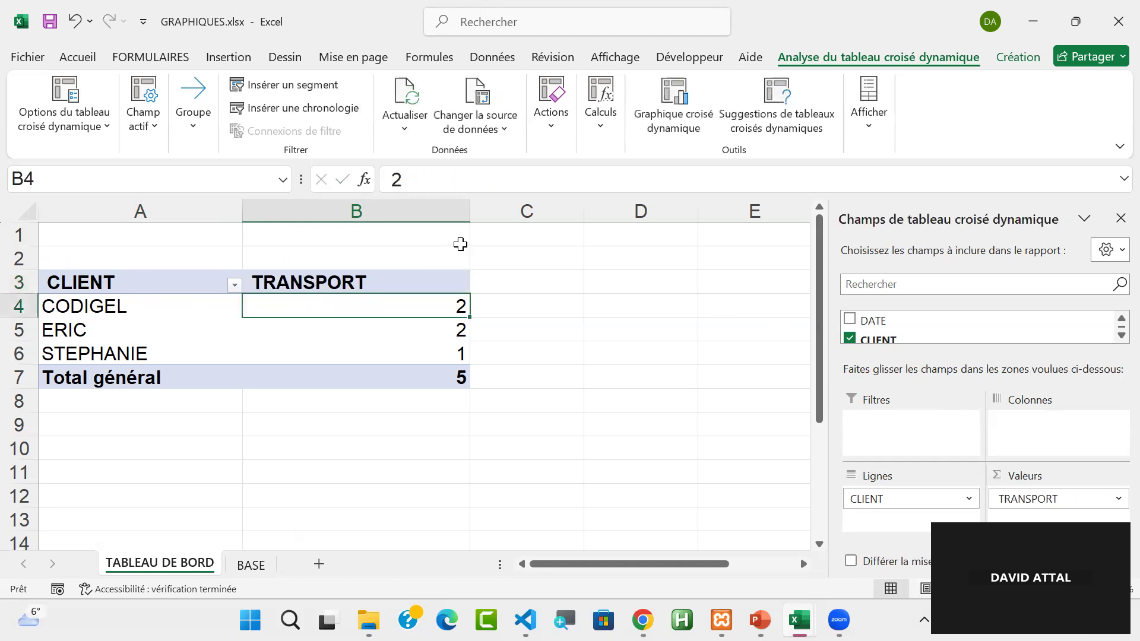
{"action": "left_click_drag", "start_coordinate": [468, 213], "coordinate": [377, 216]}
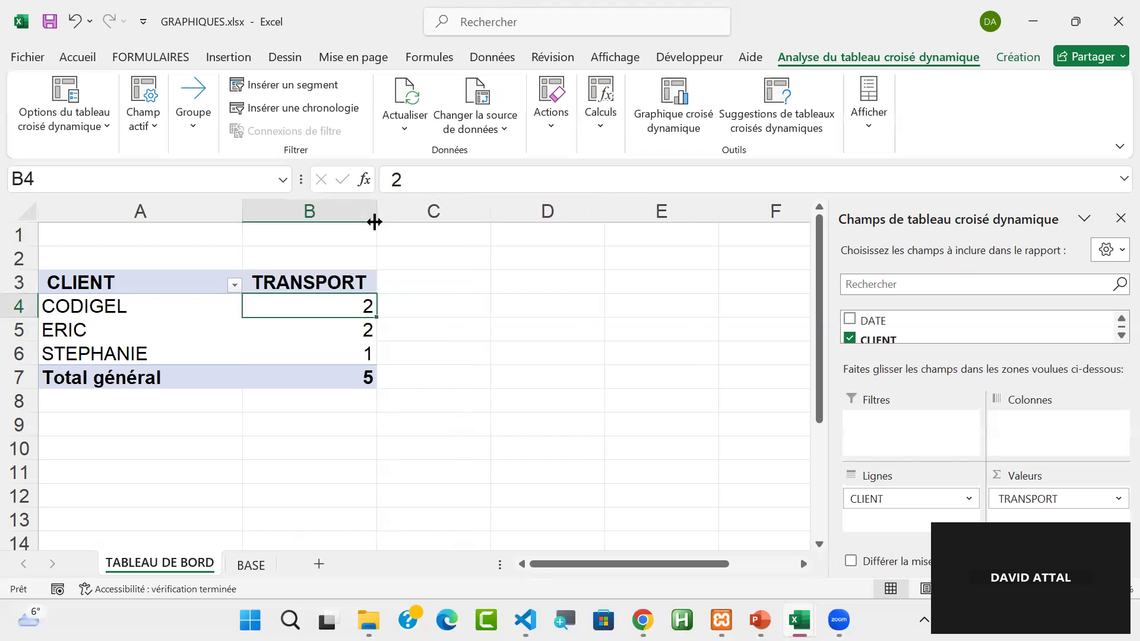
{"action": "left_click_drag", "start_coordinate": [244, 216], "coordinate": [177, 216]}
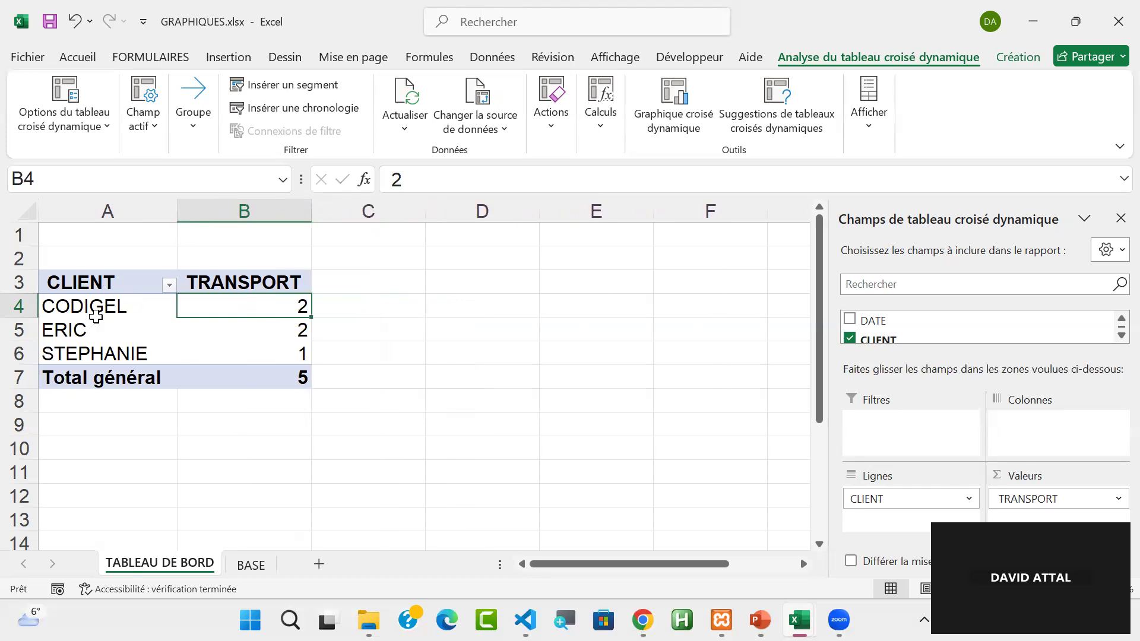
- Insert a 3D pie chart (Secteurs en 3D) from the pivot table range A3:B7
{"action": "left_click_drag", "start_coordinate": [162, 281], "coordinate": [251, 375]}
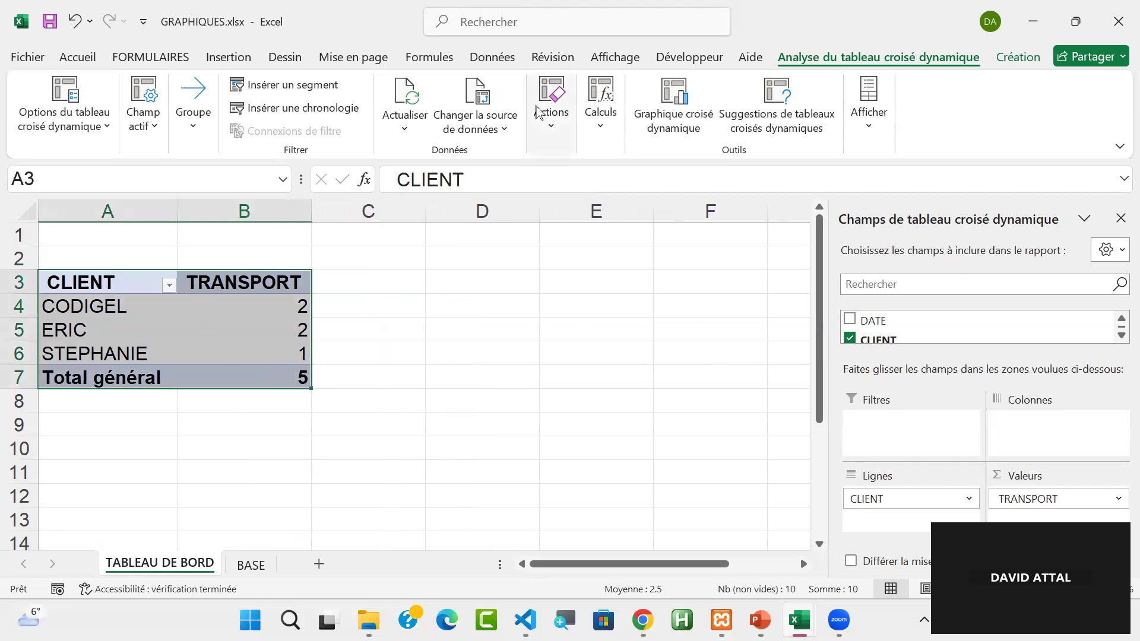
{"action": "left_click", "coordinate": [238, 59]}
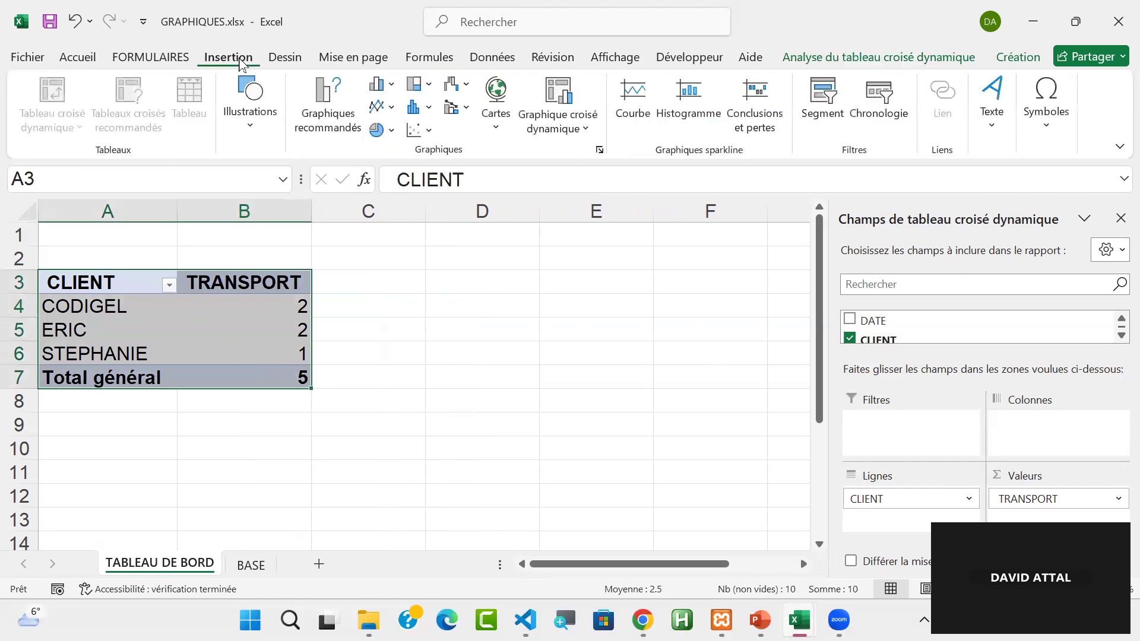
{"action": "left_click", "coordinate": [332, 108]}
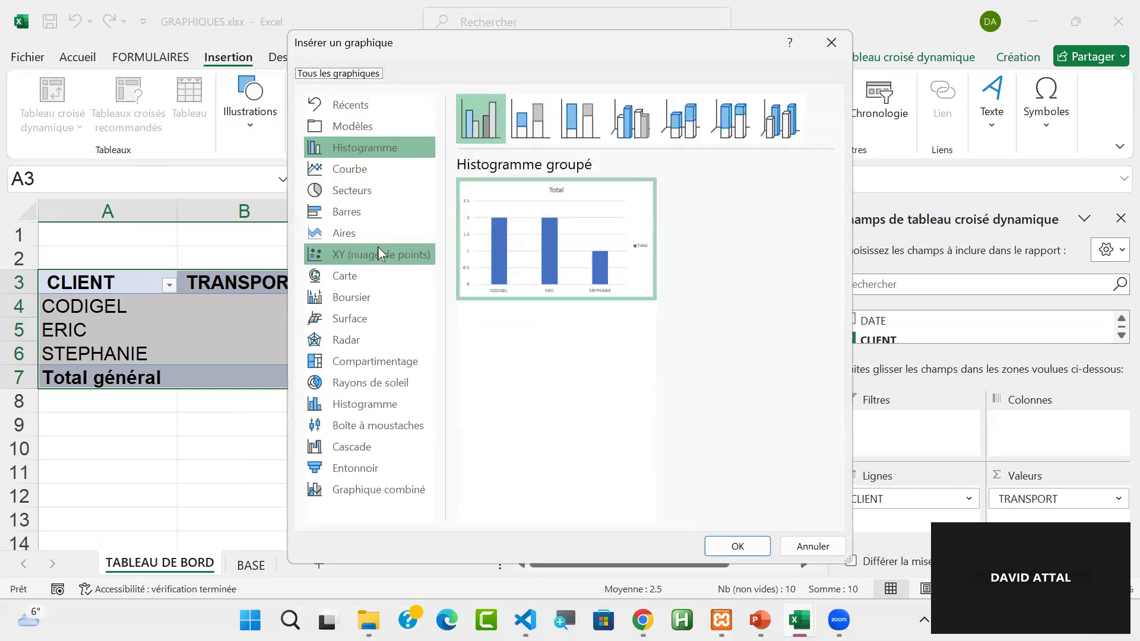
{"action": "left_click", "coordinate": [347, 191]}
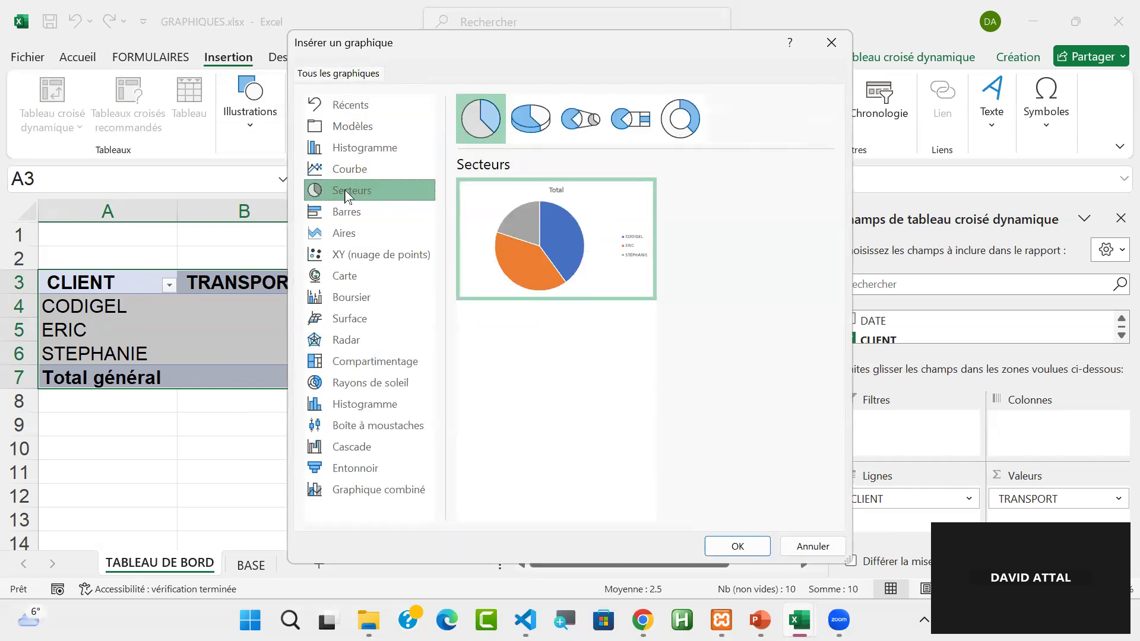
{"action": "mouse_move", "coordinate": [504, 236]}
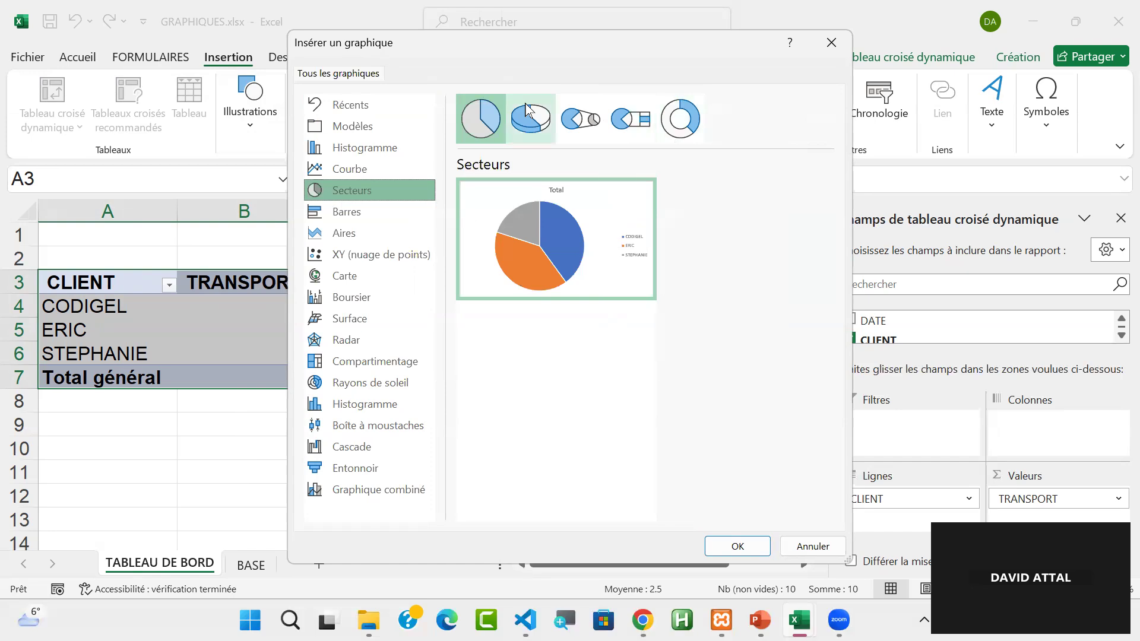
{"action": "left_click", "coordinate": [534, 123]}
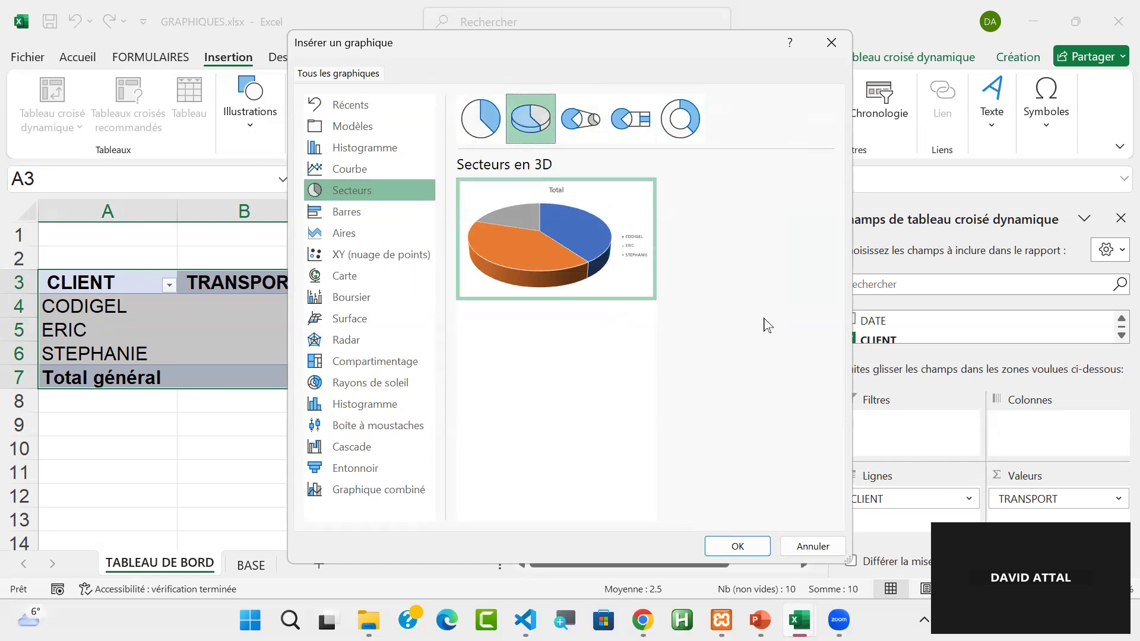
{"action": "key", "text": "Return"}
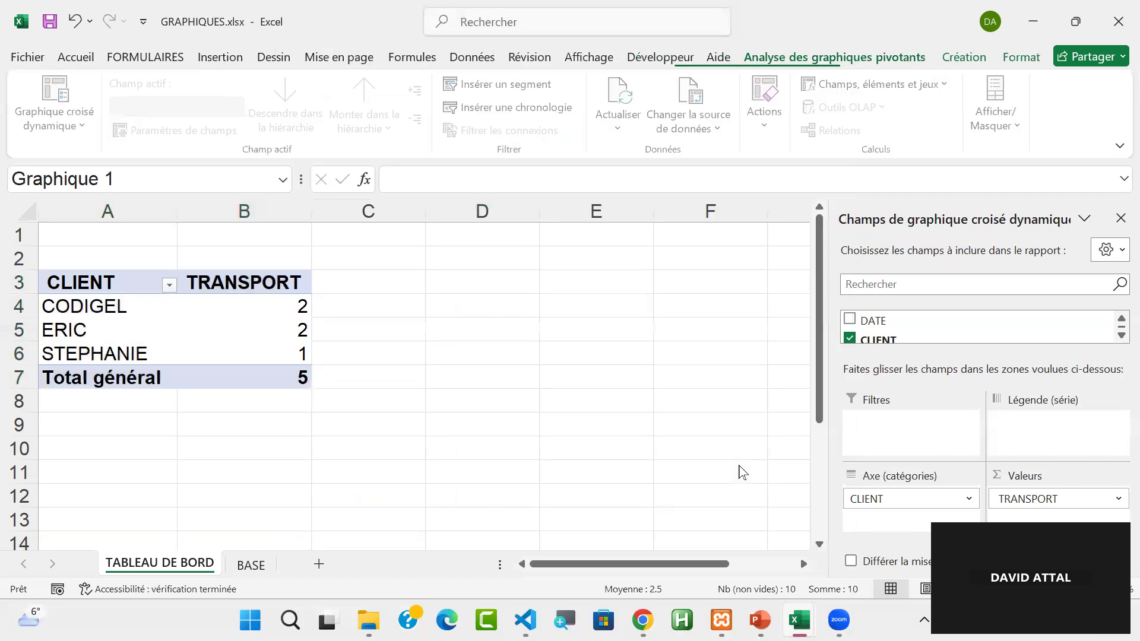
{"action": "left_click_drag", "start_coordinate": [475, 279], "coordinate": [463, 278]}
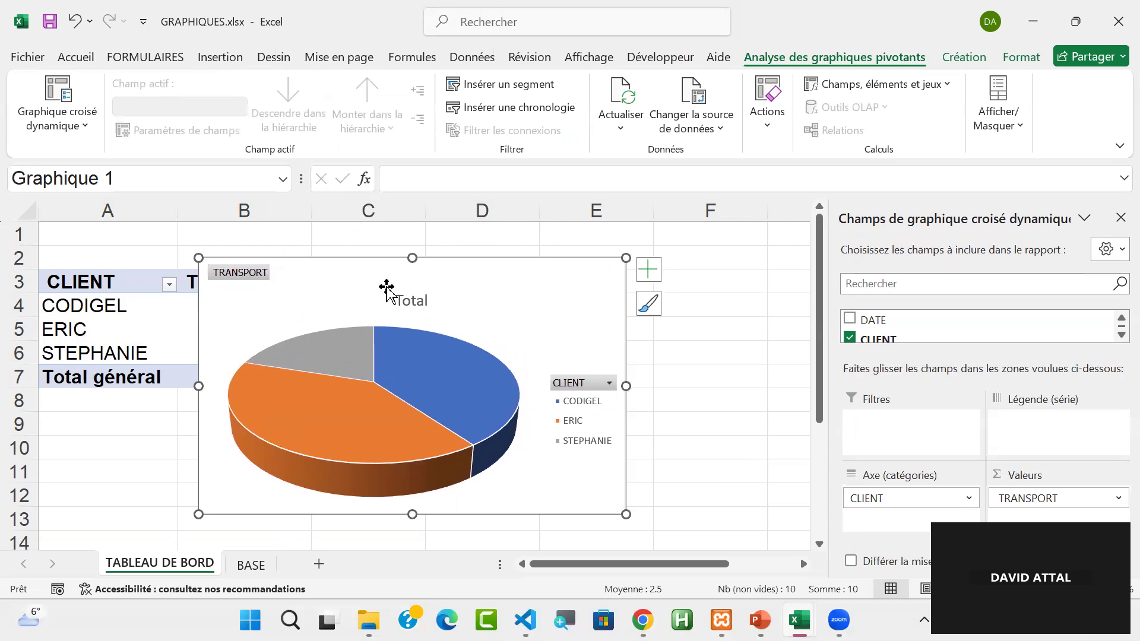
{"action": "left_click", "coordinate": [367, 366]}
{"action": "left_click_drag", "start_coordinate": [383, 365], "coordinate": [437, 366]}
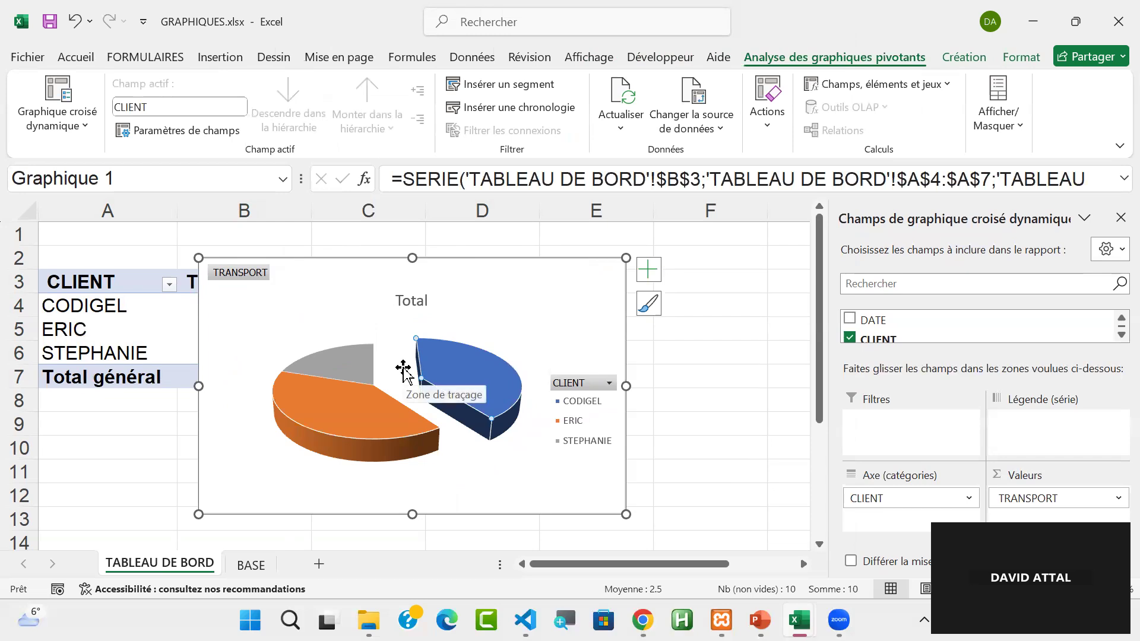
{"action": "key", "text": "ctrl+z"}
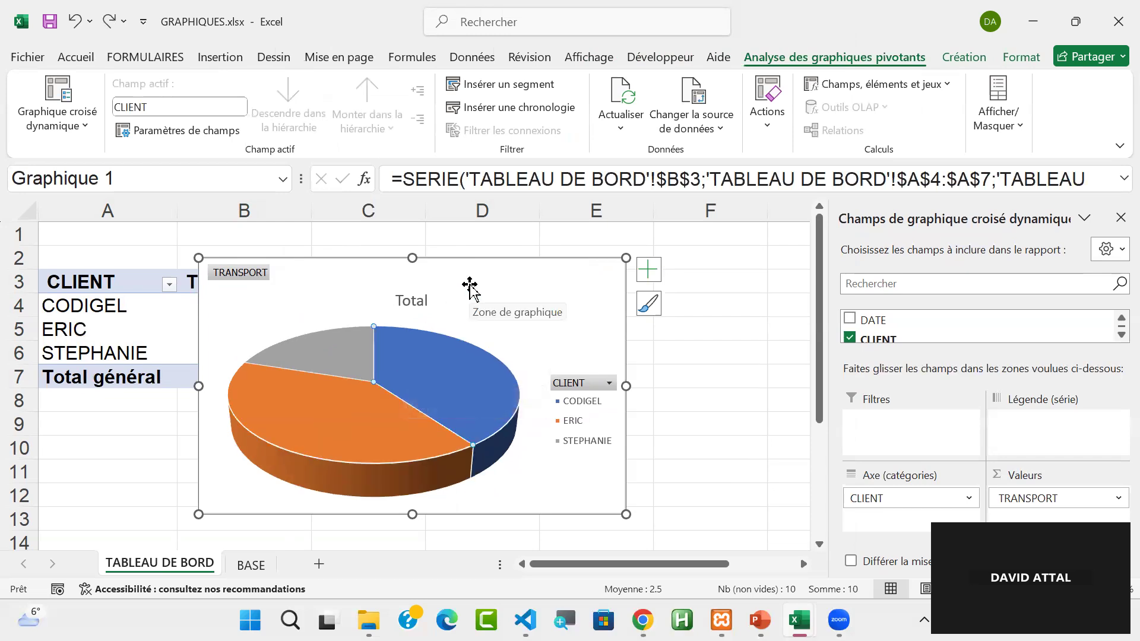
- Move the pie chart directly below the pivot table and shrink it to span columns A and B from row 8 to about row 14
{"action": "left_click", "coordinate": [497, 288]}
{"action": "left_click_drag", "start_coordinate": [480, 277], "coordinate": [463, 280]}
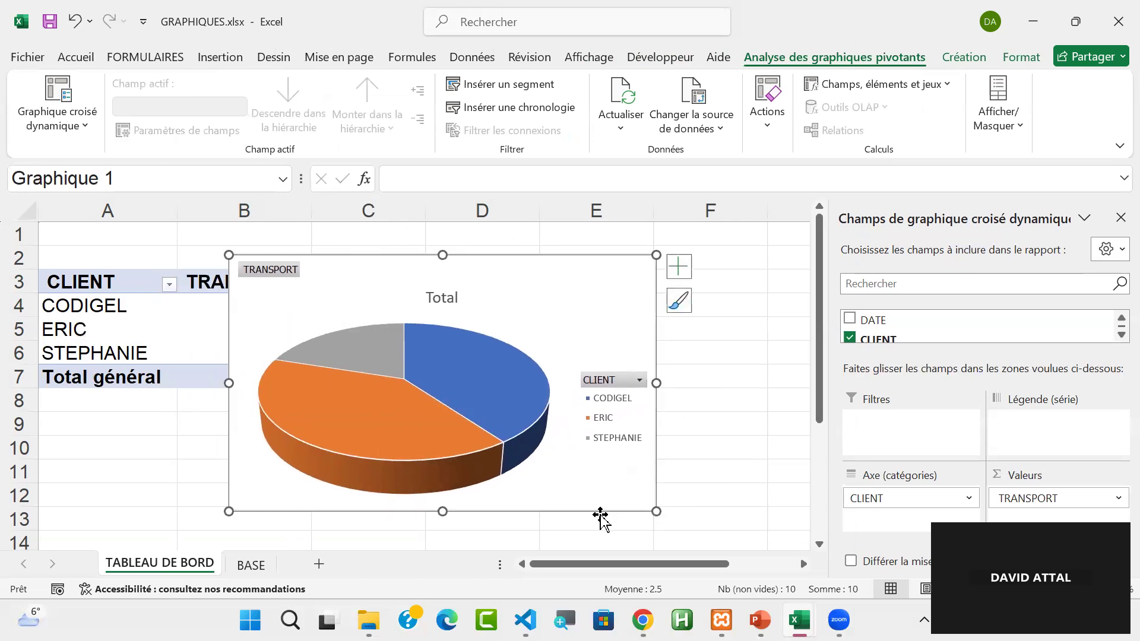
{"action": "left_click_drag", "start_coordinate": [538, 281], "coordinate": [349, 420]}
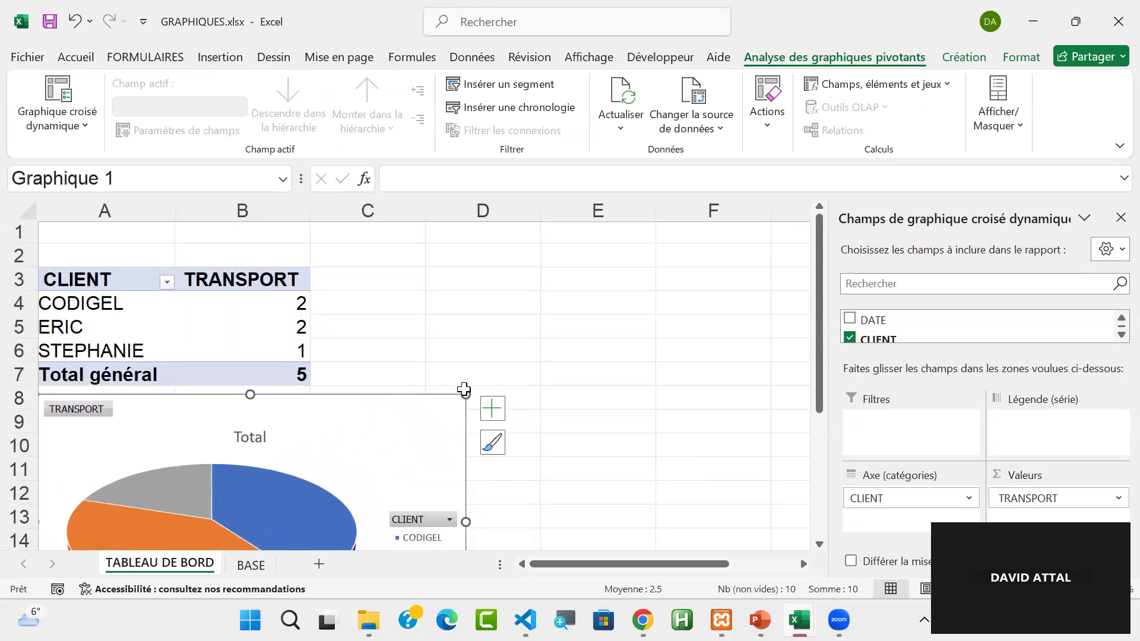
{"action": "left_click_drag", "start_coordinate": [466, 394], "coordinate": [303, 399]}
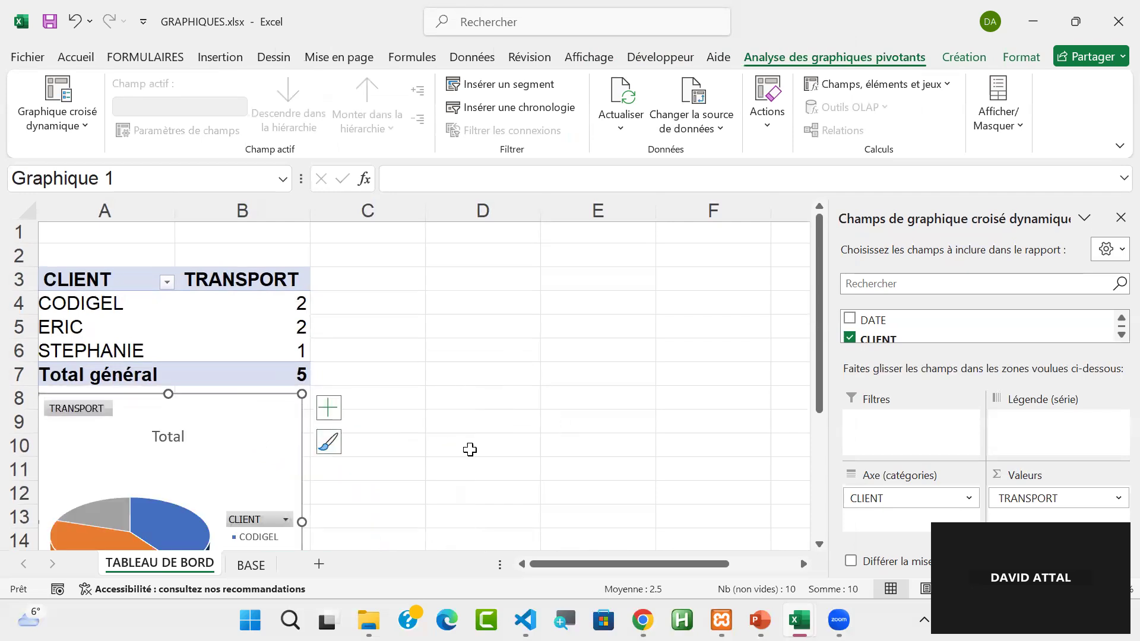
{"action": "scroll", "coordinate": [850, 507], "scroll_direction": "down", "scroll_amount": 3}
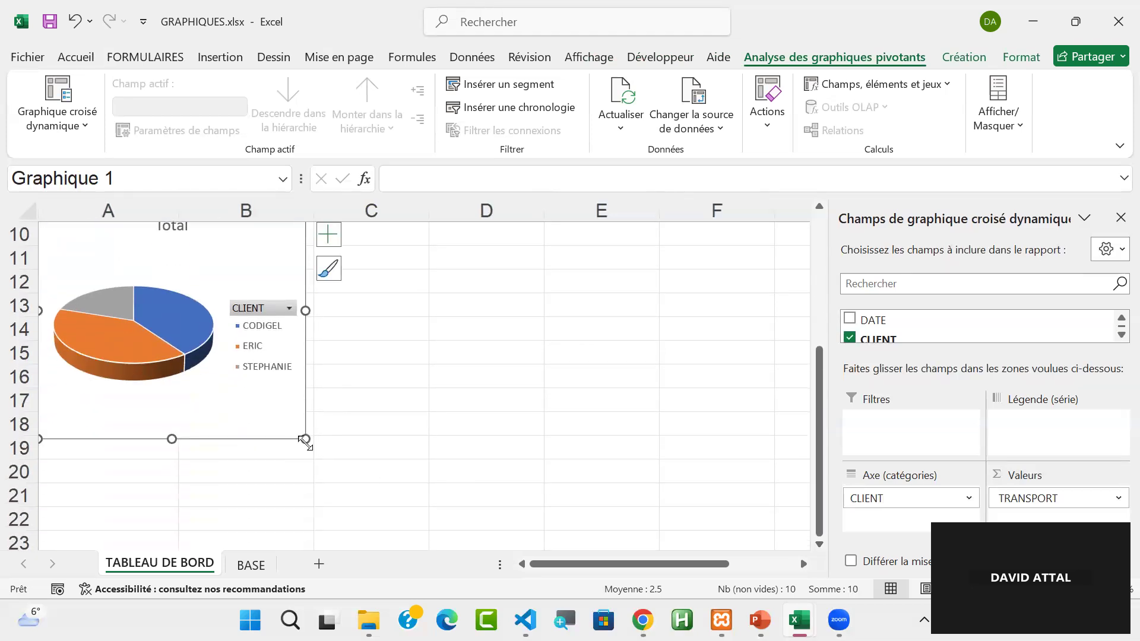
{"action": "left_click_drag", "start_coordinate": [305, 440], "coordinate": [300, 333]}
{"action": "left_click_drag", "start_coordinate": [822, 433], "coordinate": [831, 304]}
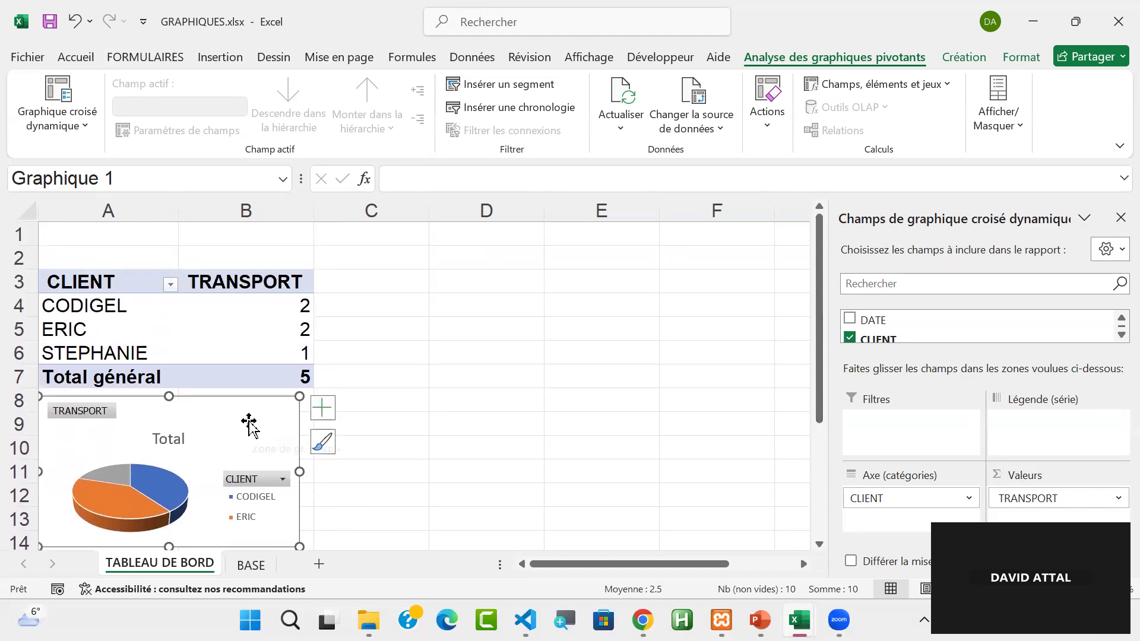
- Select only the CODIGEL slice of the 3D pie chart and pull it out to a point explosion of 107 %
{"action": "left_click", "coordinate": [140, 494]}
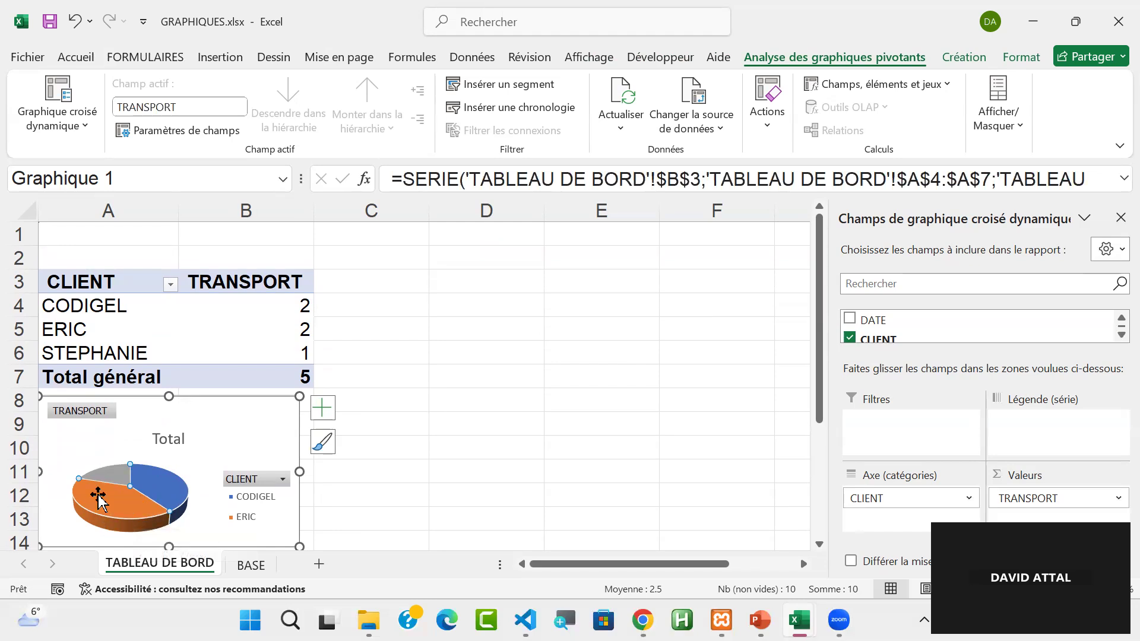
{"action": "left_click", "coordinate": [158, 482]}
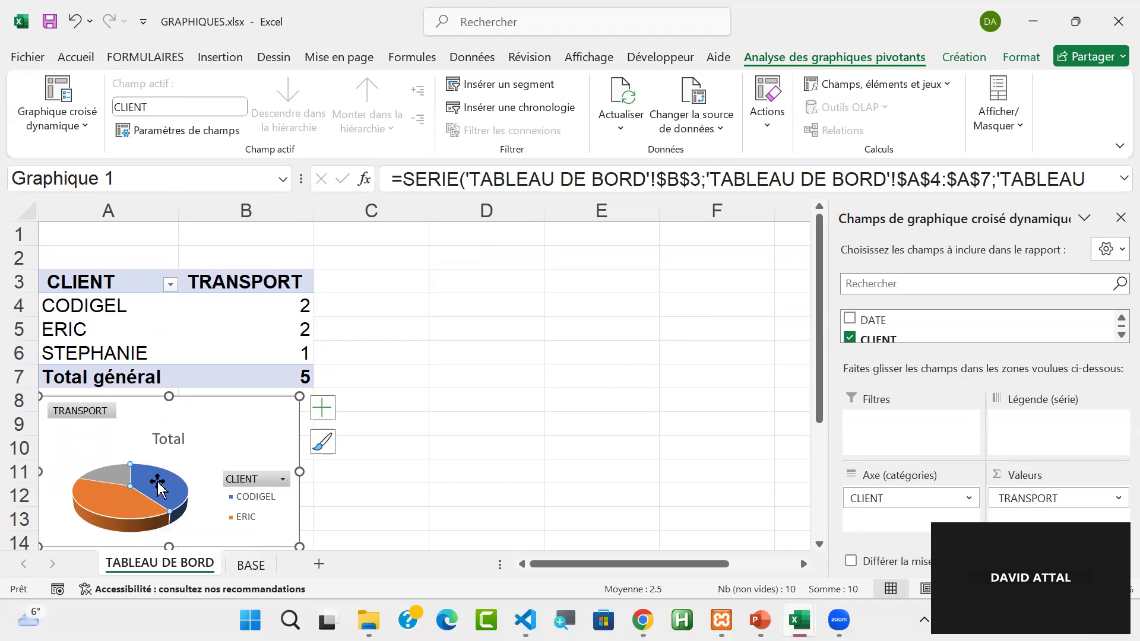
{"action": "double_click", "coordinate": [158, 482]}
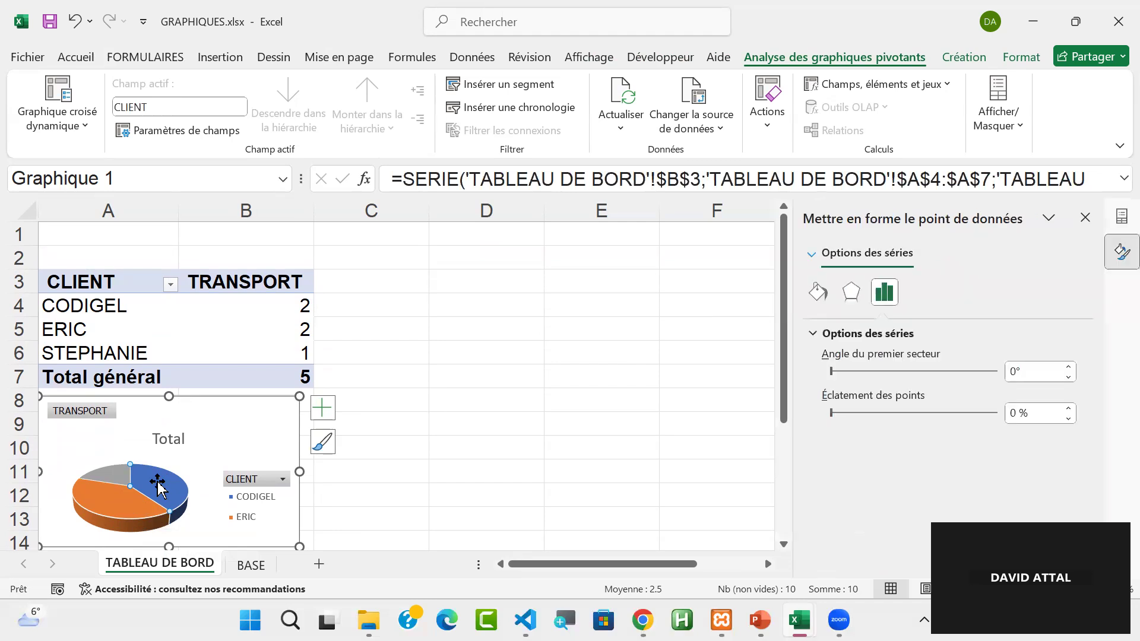
{"action": "left_click_drag", "start_coordinate": [158, 481], "coordinate": [210, 461]}
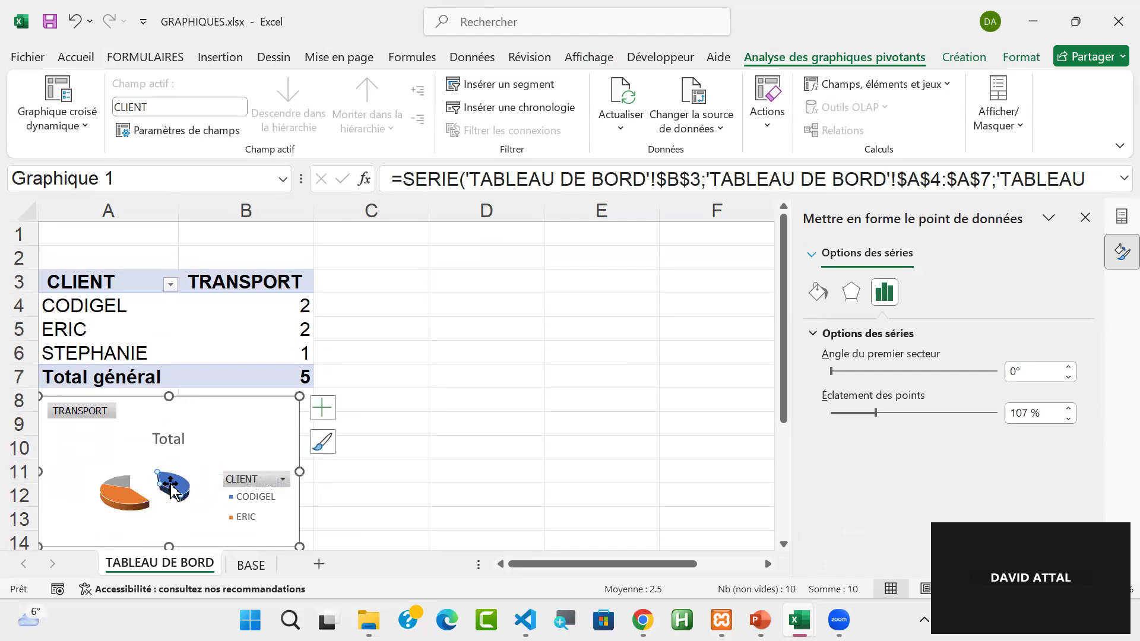
{"action": "mouse_move", "coordinate": [174, 487]}
- Fill the exploded CODIGEL slice with the standard red colour
{"action": "left_click", "coordinate": [1021, 57]}
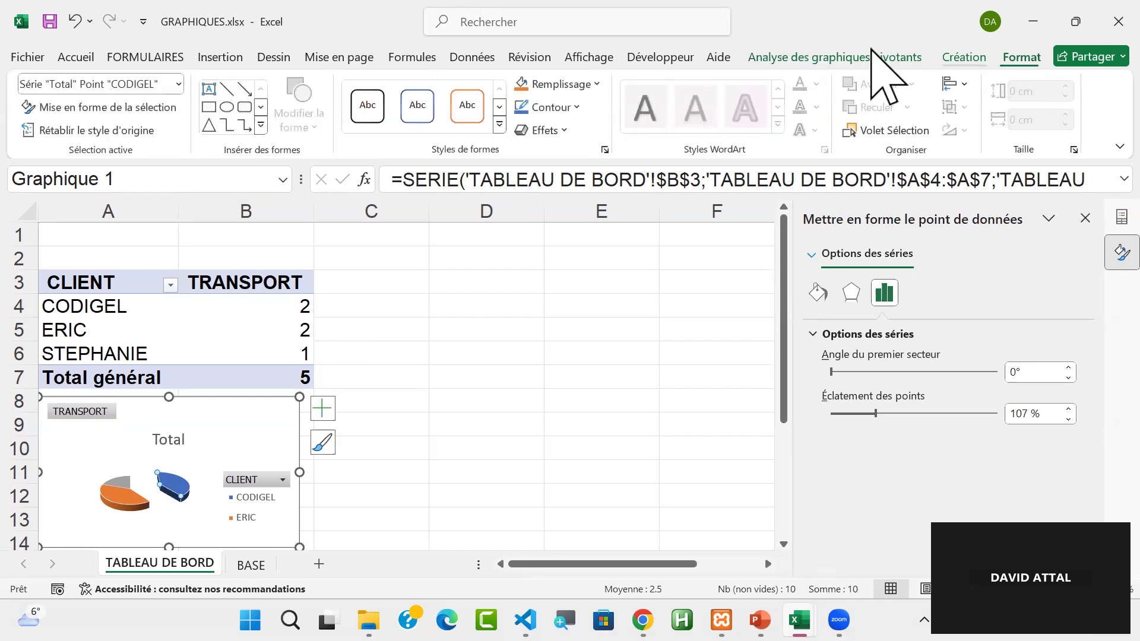
{"action": "left_click", "coordinate": [564, 85]}
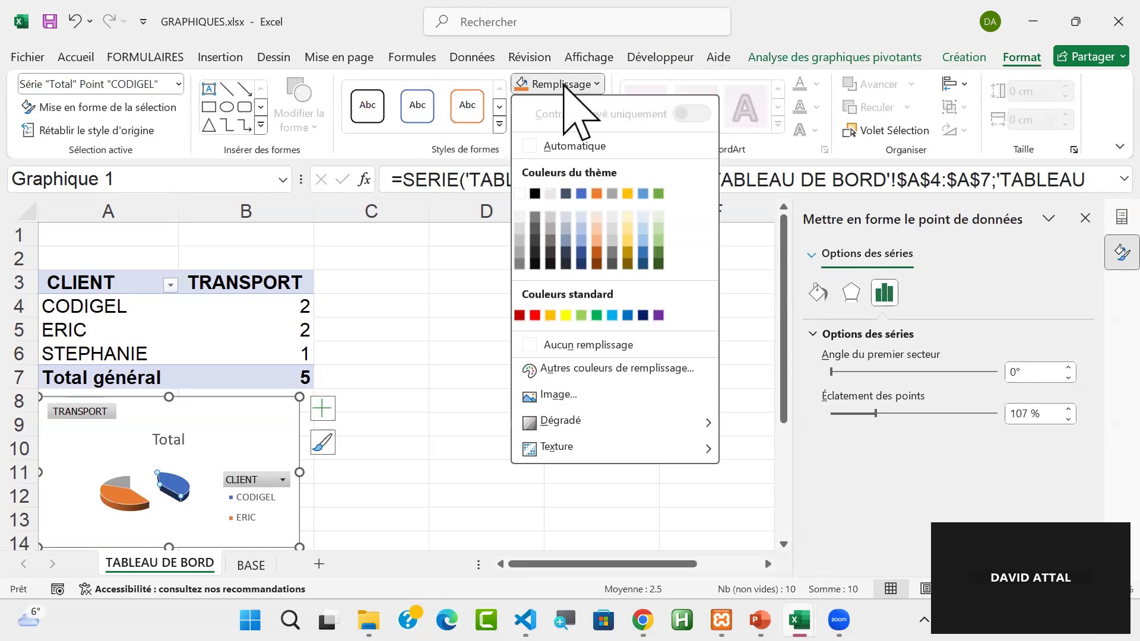
{"action": "left_click", "coordinate": [535, 315]}
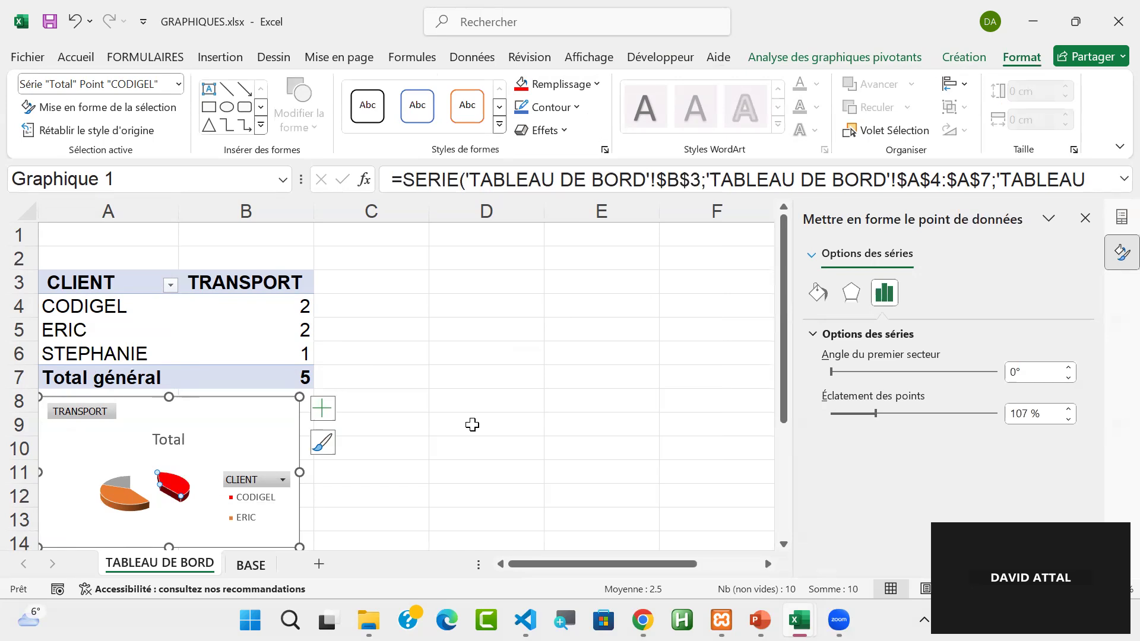
- Add a MONTANT column header in cell I1 of the BASE sheet, closing the shape formatting pane first
{"action": "key", "text": "ctrl+Page_Down"}
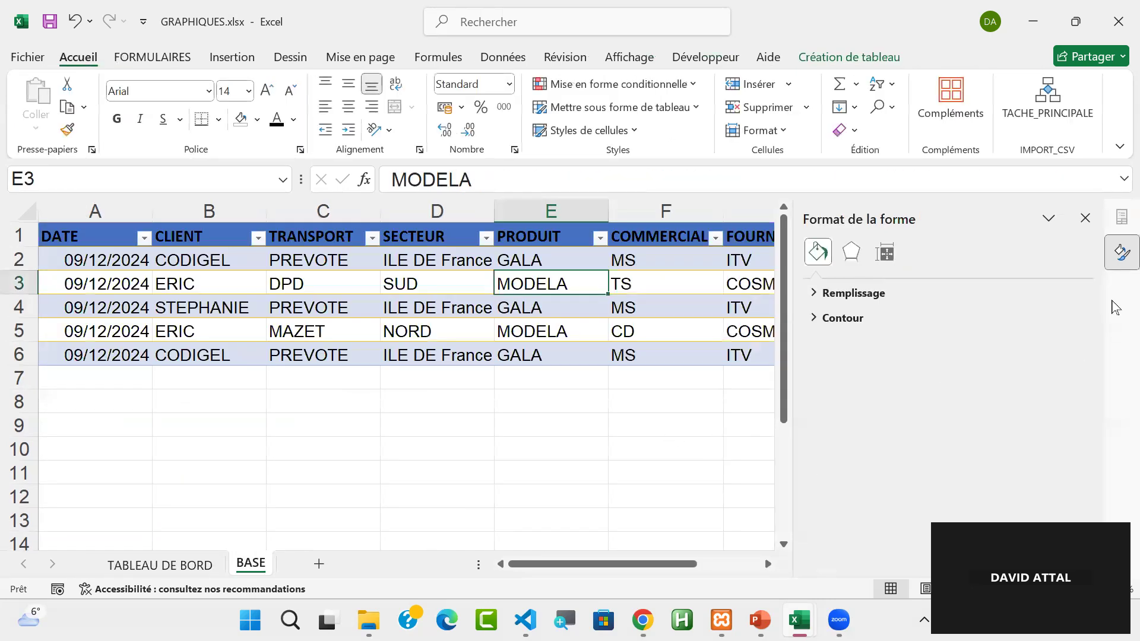
{"action": "left_click", "coordinate": [1086, 218]}
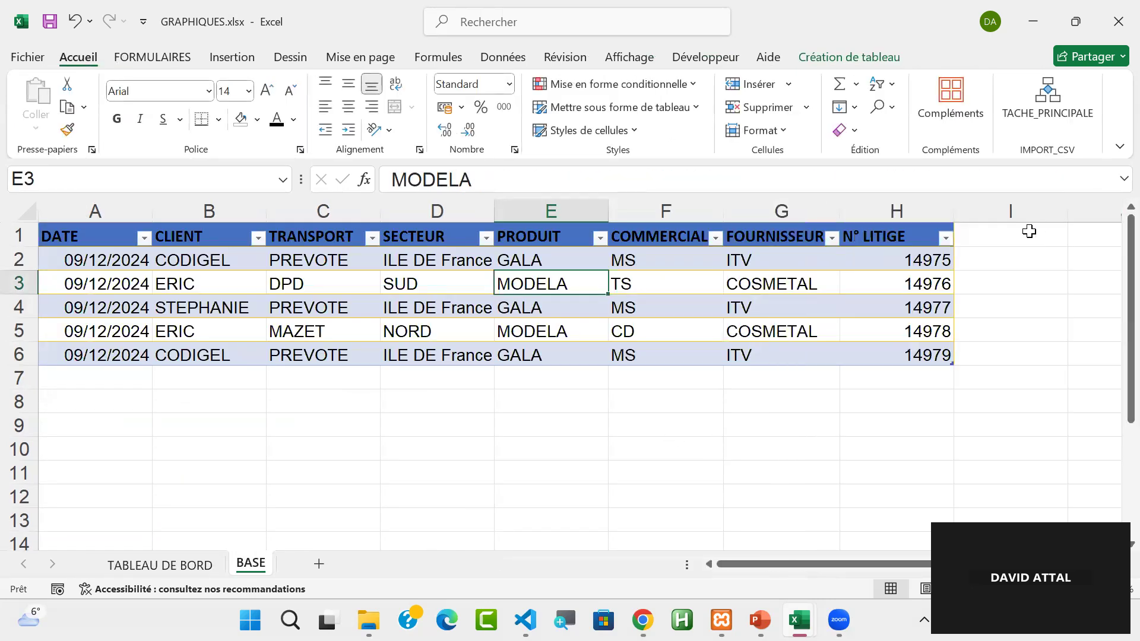
{"action": "left_click", "coordinate": [993, 231]}
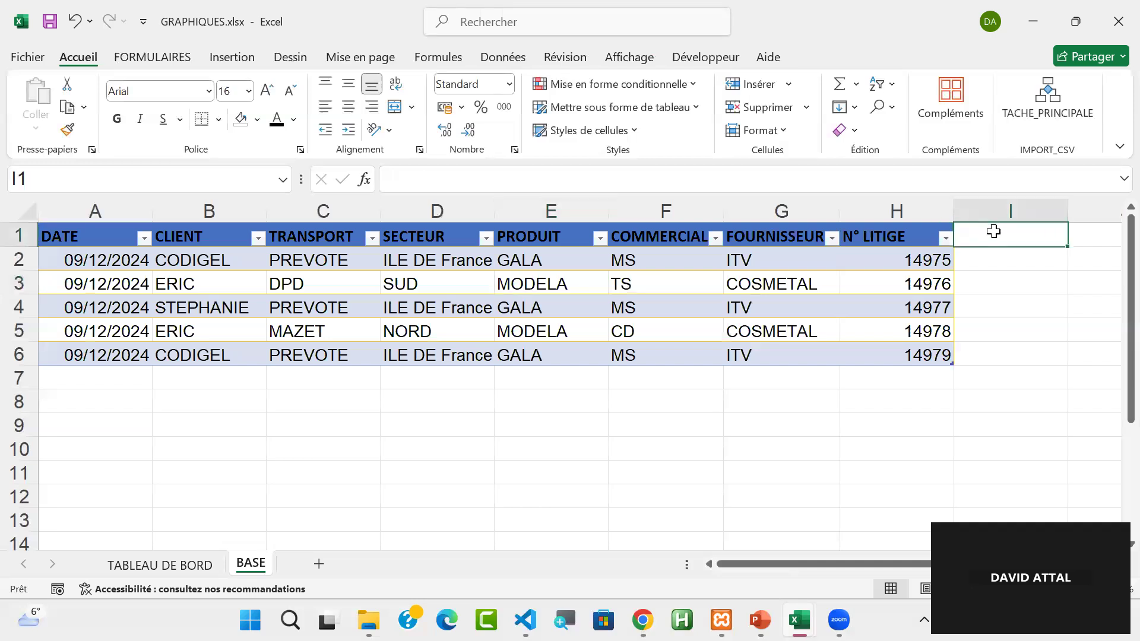
{"action": "type", "text": "MO"}
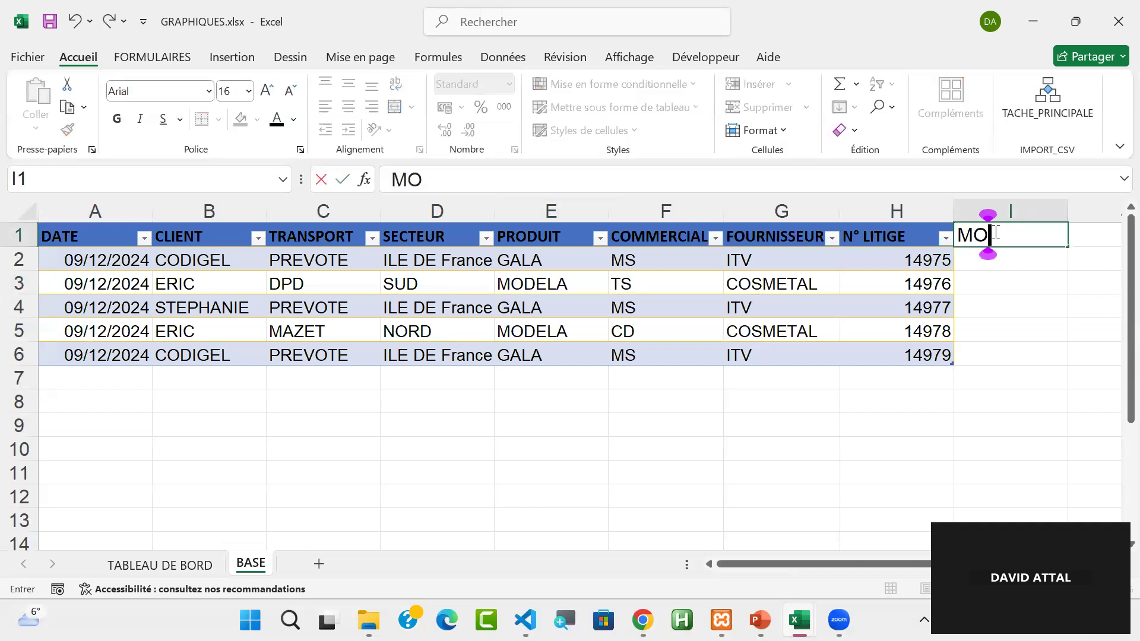
{"action": "type", "text": "NTANT"}
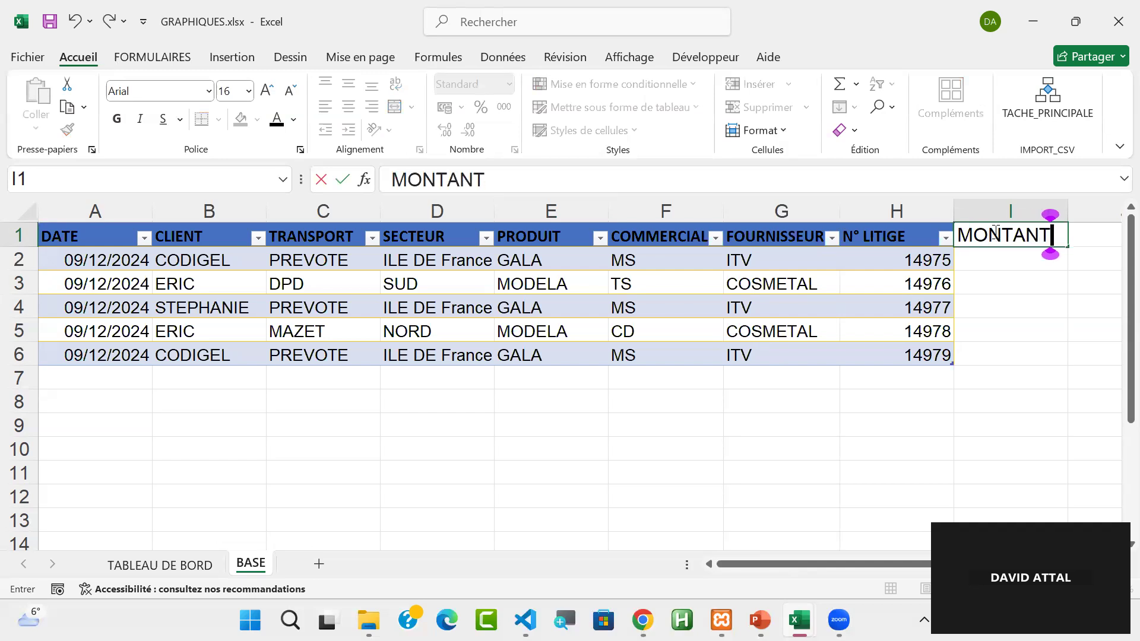
{"action": "key", "text": "Return"}
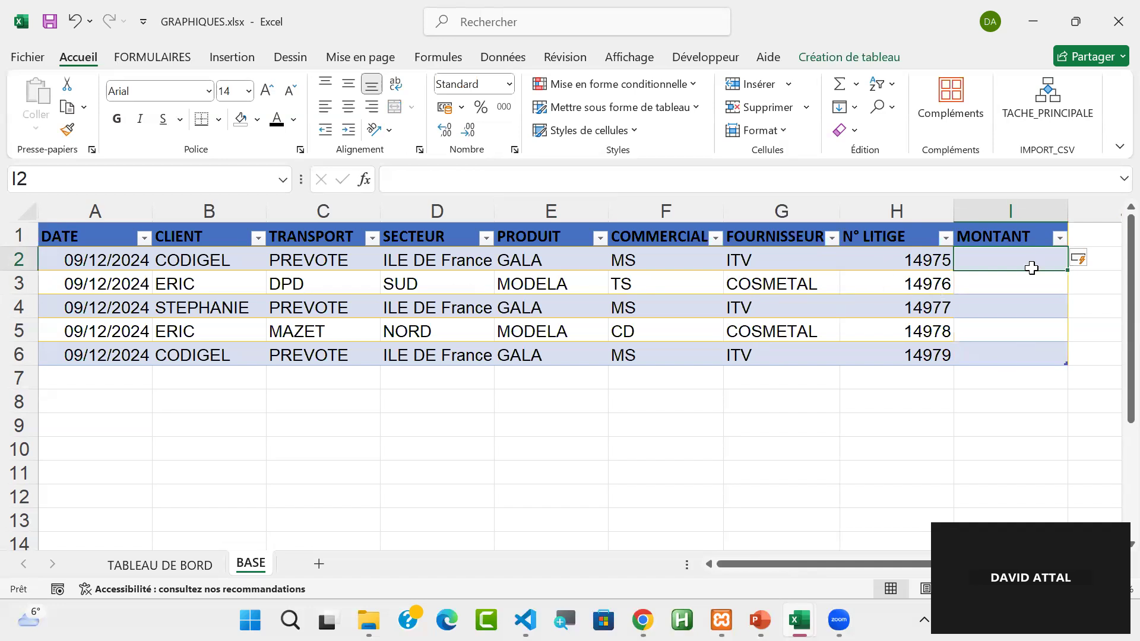
- Enter the MONTANT amounts 2000, 3000, 5000, 10000 and 3000 in cells I2 to I6
{"action": "type", "text": "2000"}
{"action": "key", "text": "Return"}
{"action": "type", "text": "3000"}
{"action": "key", "text": "Return"}
{"action": "key", "text": "Return"}
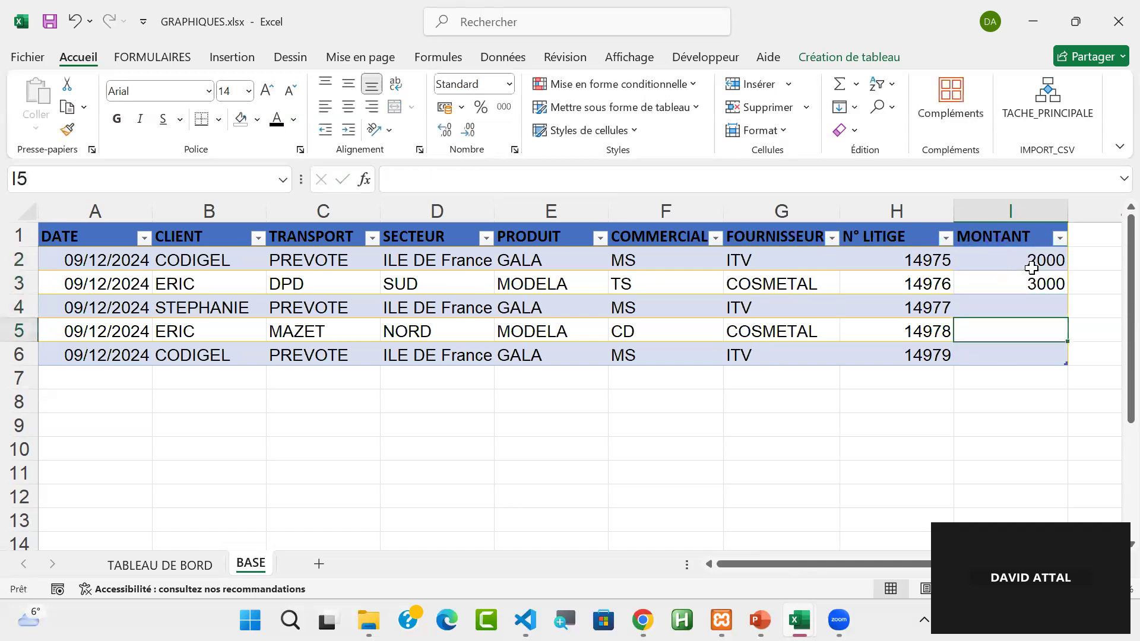
{"action": "key", "text": "Up"}
{"action": "type", "text": "5000"}
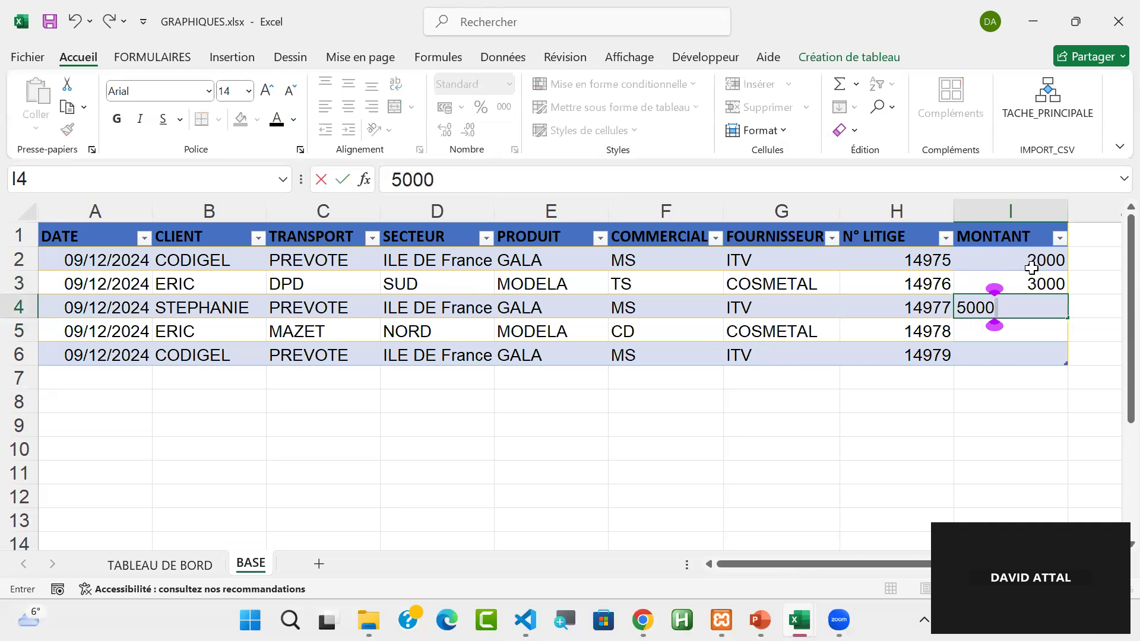
{"action": "key", "text": "Return"}
{"action": "type", "text": "10000"}
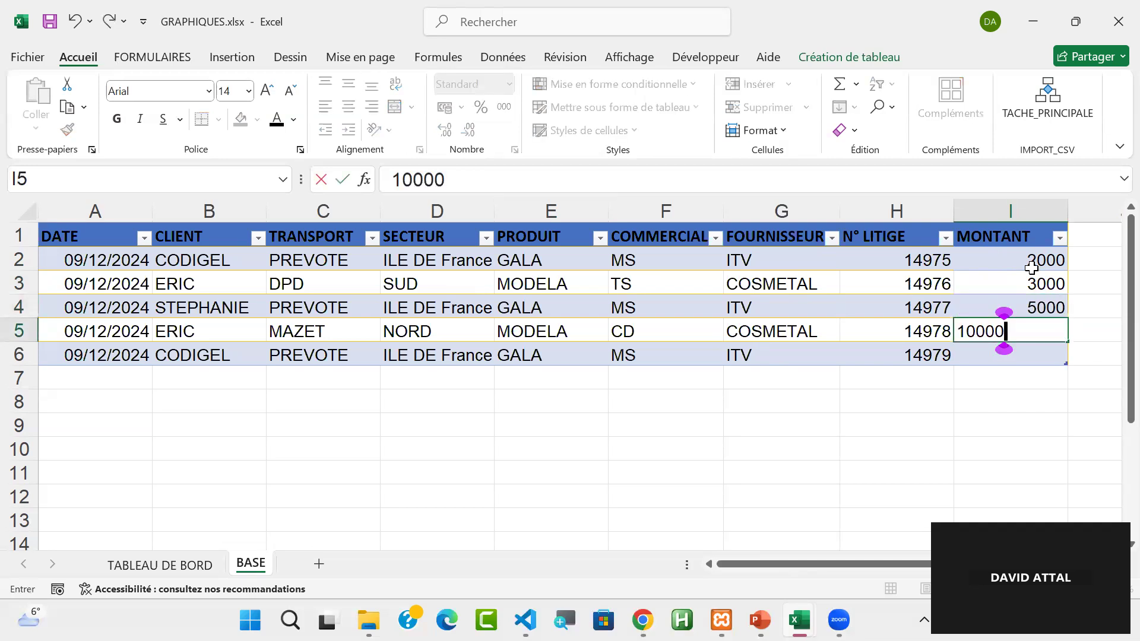
{"action": "key", "text": "Return"}
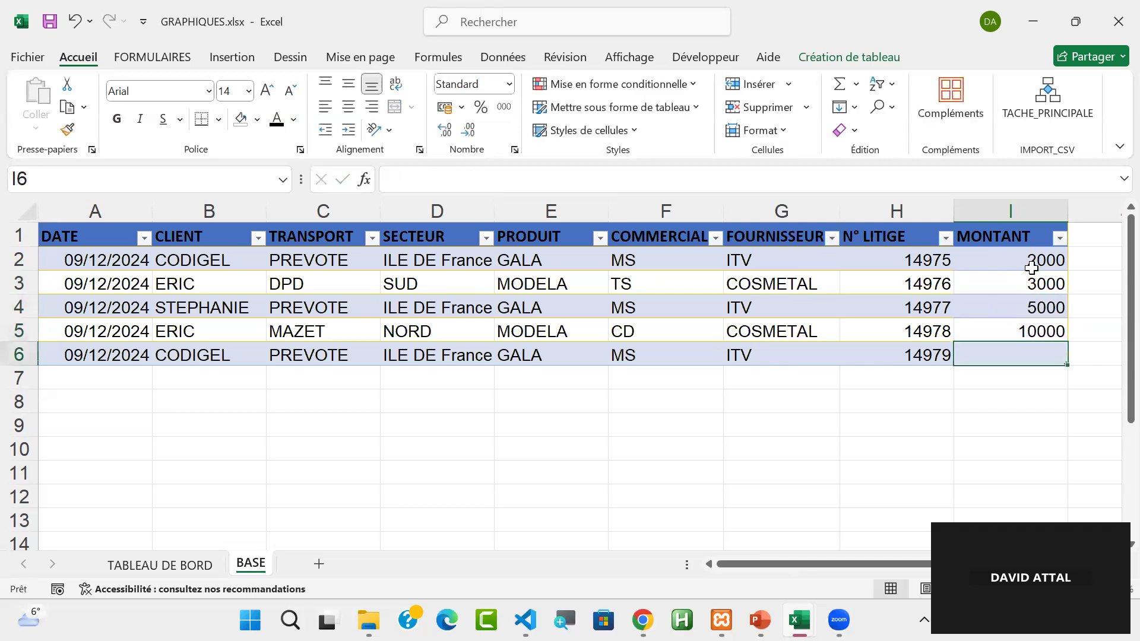
{"action": "type", "text": "3000"}
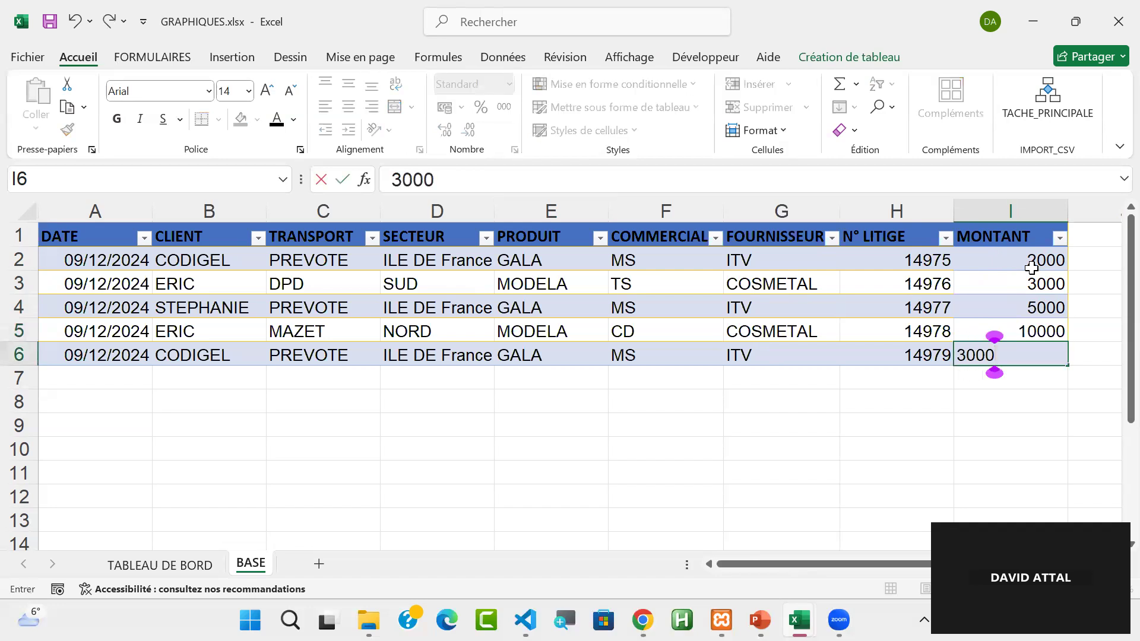
{"action": "key", "text": "Return"}
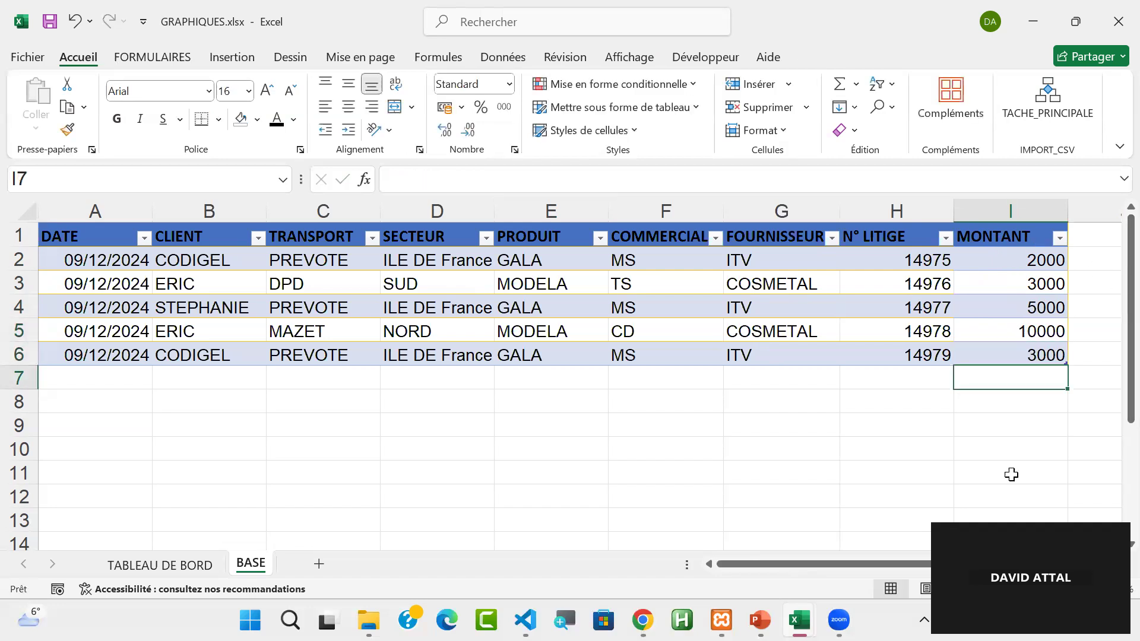
- Format the MONTANT amounts in I2:I6 as euro accounting (€ Français (France)) without decimals
{"action": "left_click_drag", "start_coordinate": [1028, 262], "coordinate": [1026, 352]}
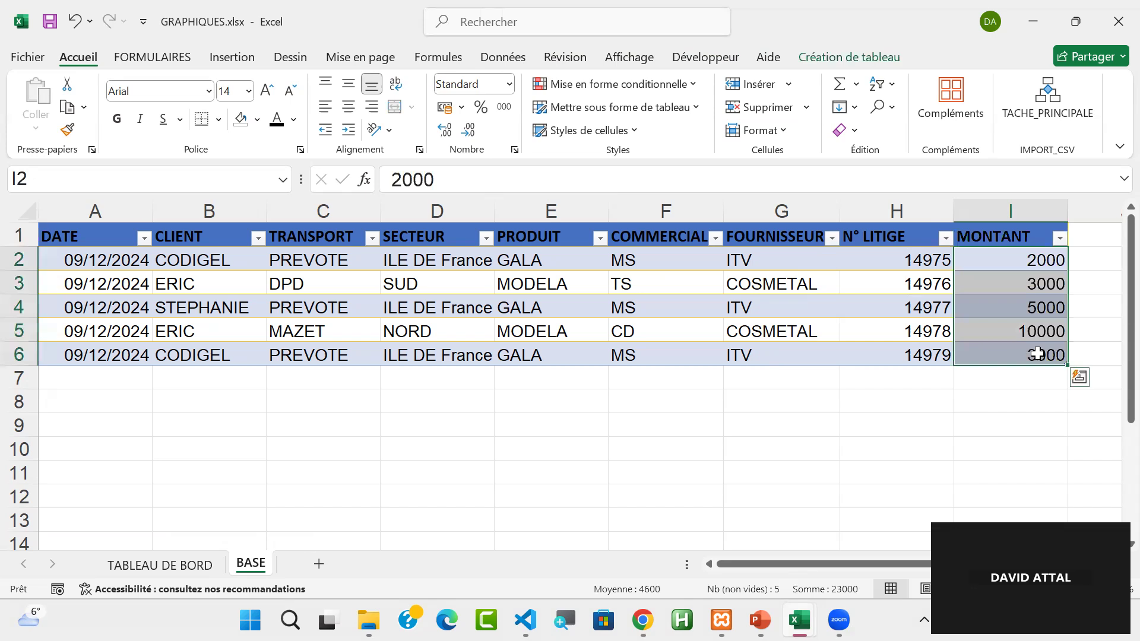
{"action": "left_click", "coordinate": [926, 426]}
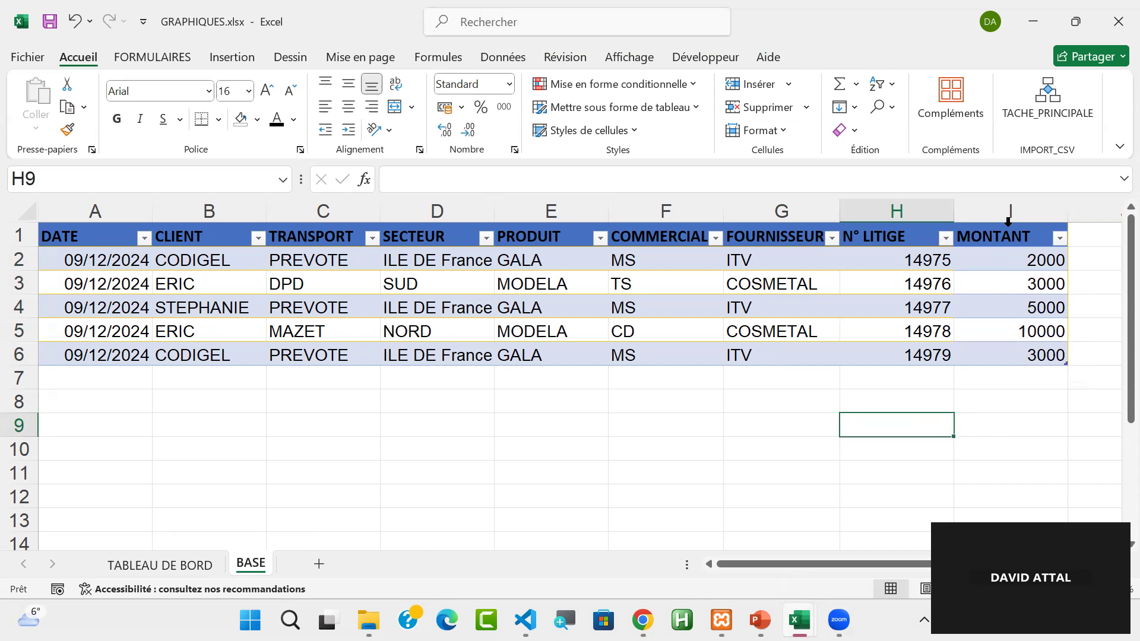
{"action": "left_click", "coordinate": [1007, 221]}
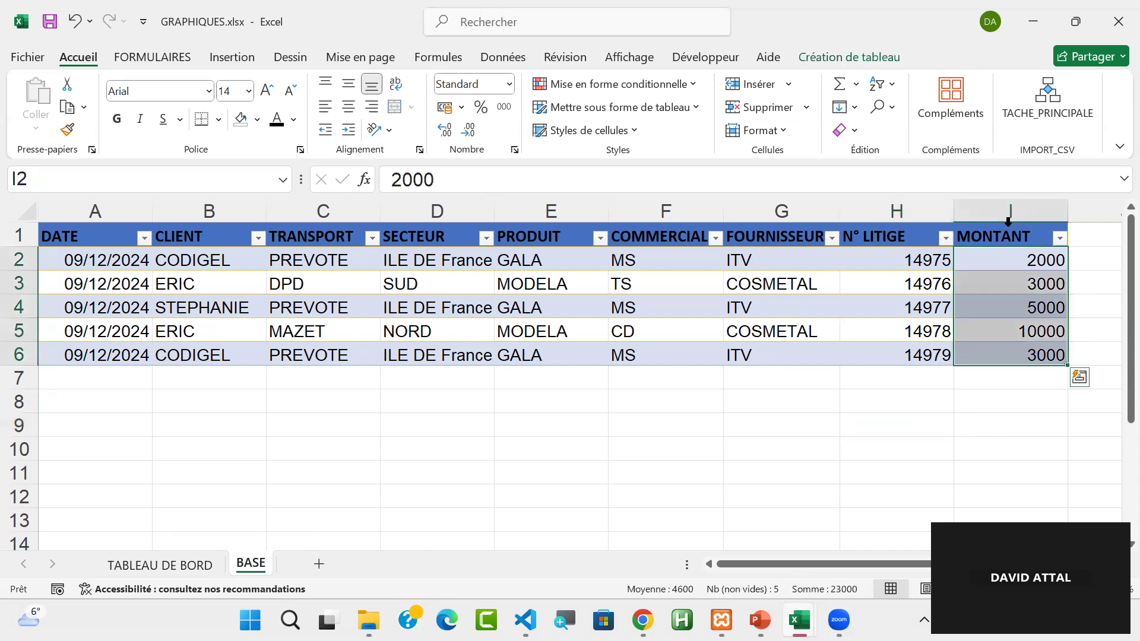
{"action": "left_click", "coordinate": [461, 107]}
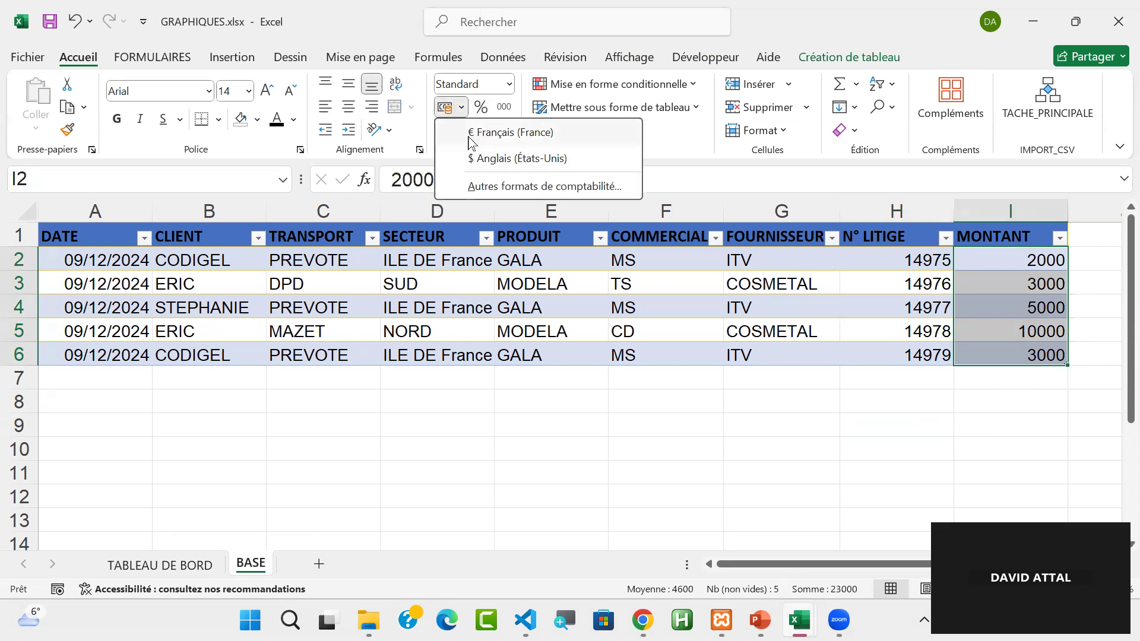
{"action": "left_click", "coordinate": [502, 141]}
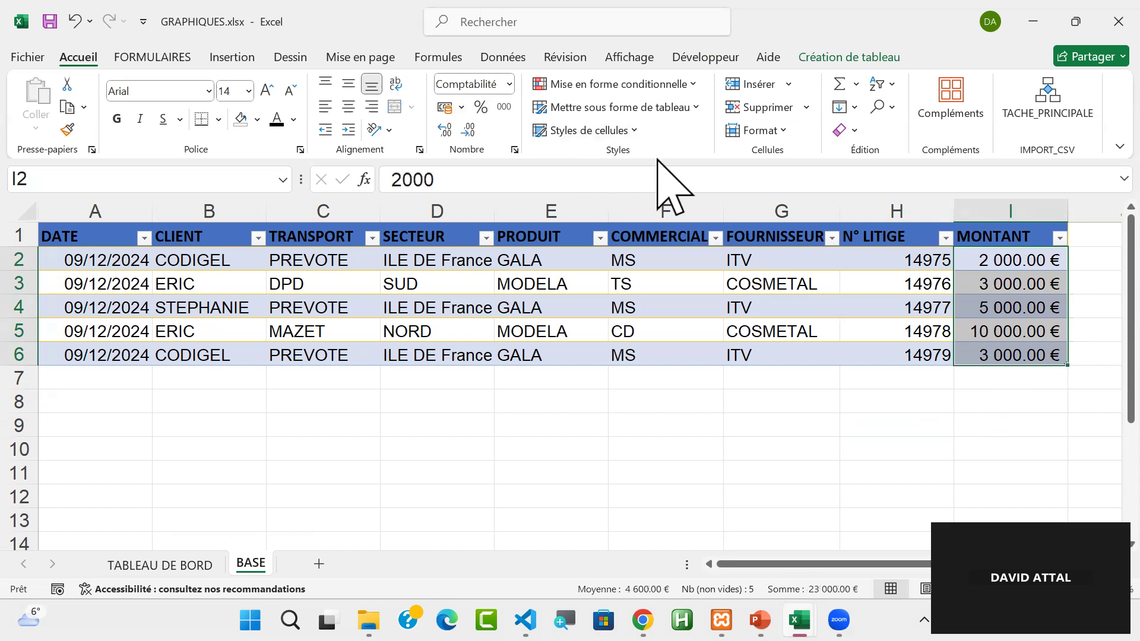
{"action": "left_click", "coordinate": [471, 131]}
{"action": "left_click", "coordinate": [470, 130]}
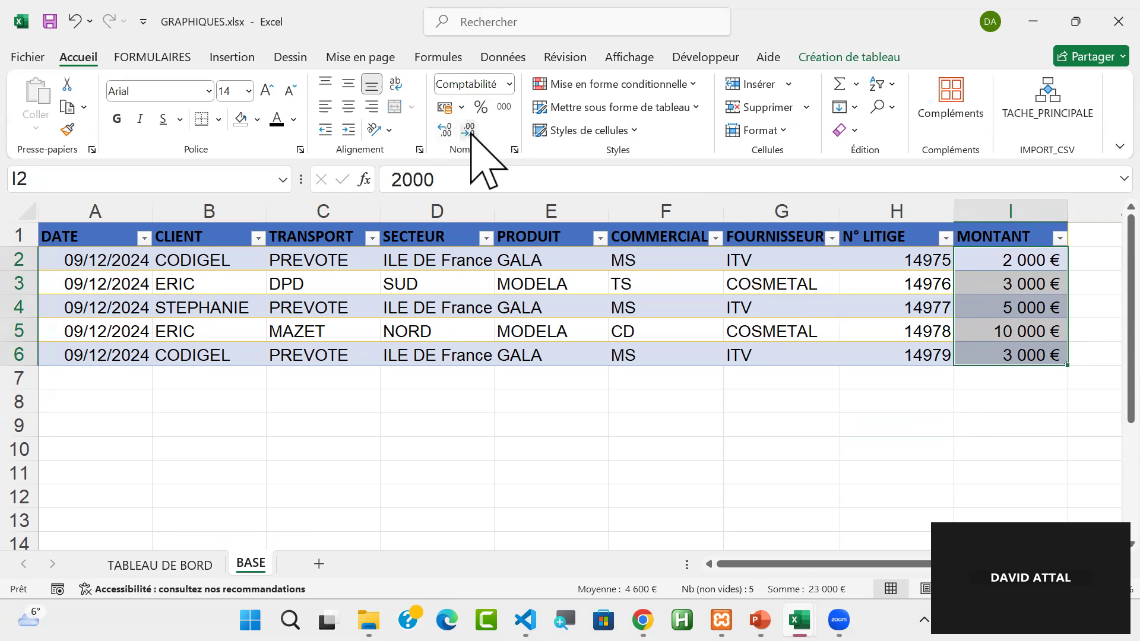
{"action": "left_click", "coordinate": [447, 130]}
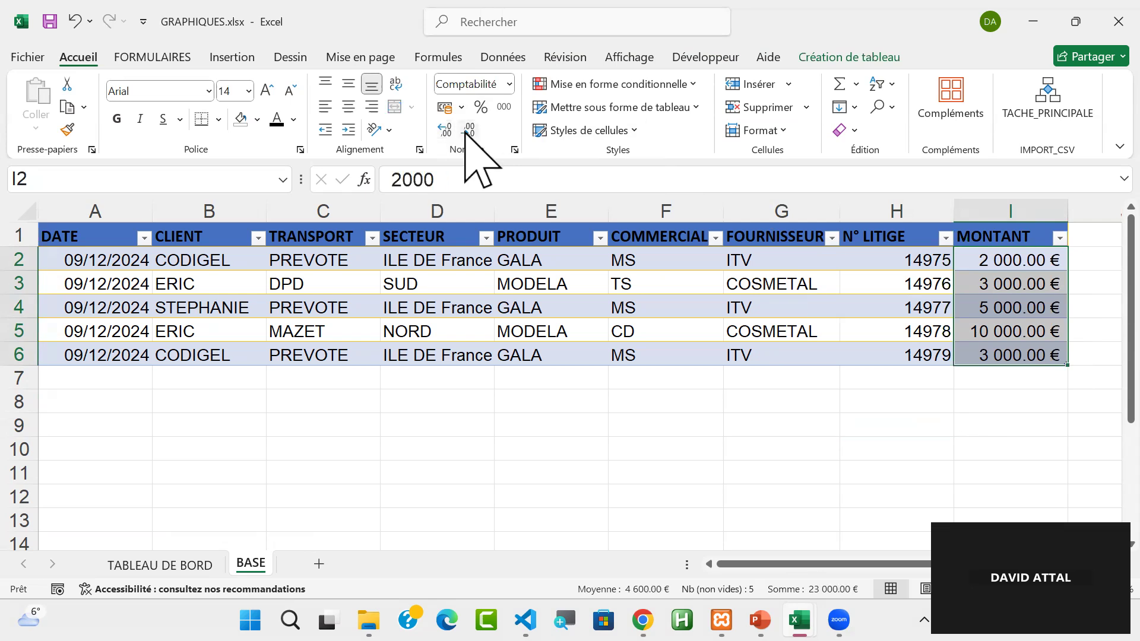
{"action": "left_click", "coordinate": [470, 130]}
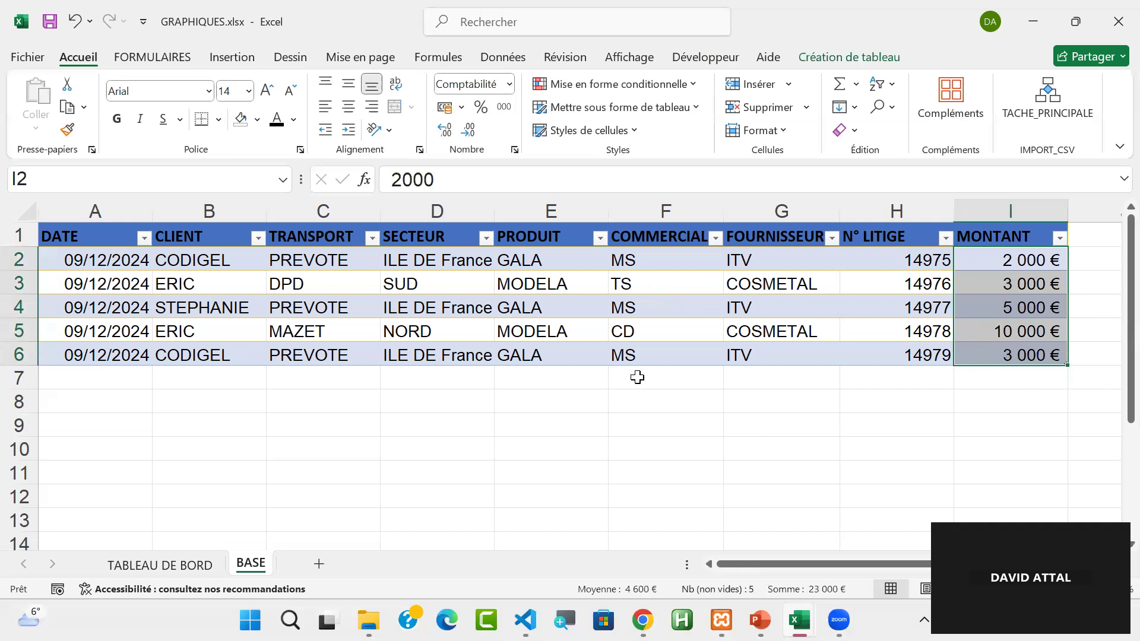
- On TABLEAU DE BORD, enlarge the chart's field list and refresh all workbook data to include the MONTANT field
{"action": "key", "text": "ctrl+Page_Up"}
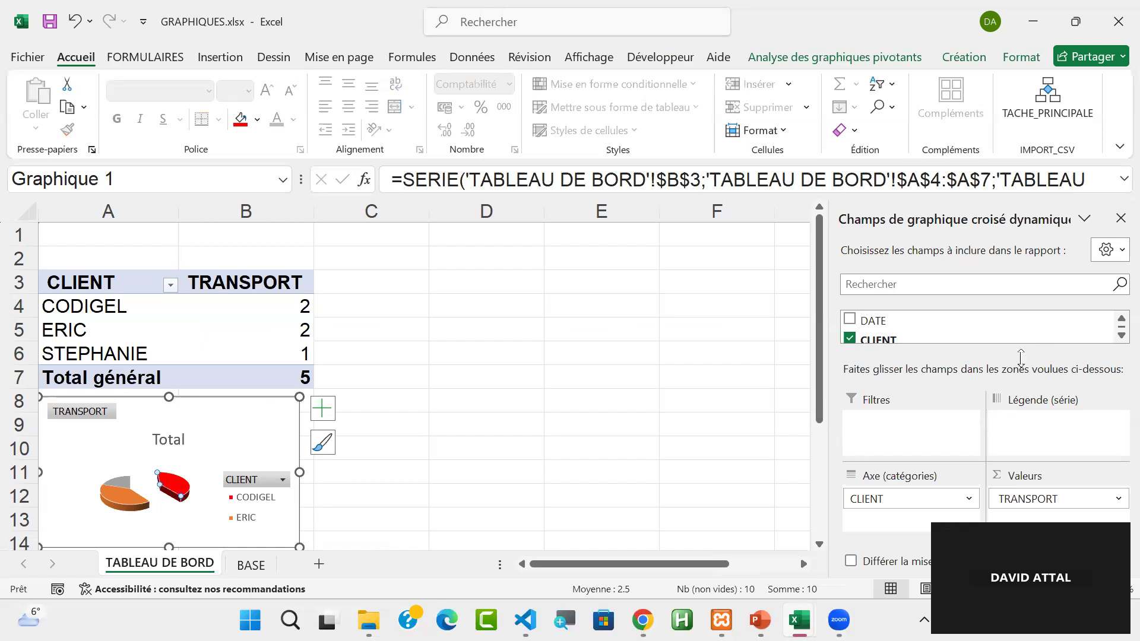
{"action": "left_click_drag", "start_coordinate": [1014, 391], "coordinate": [1008, 415]}
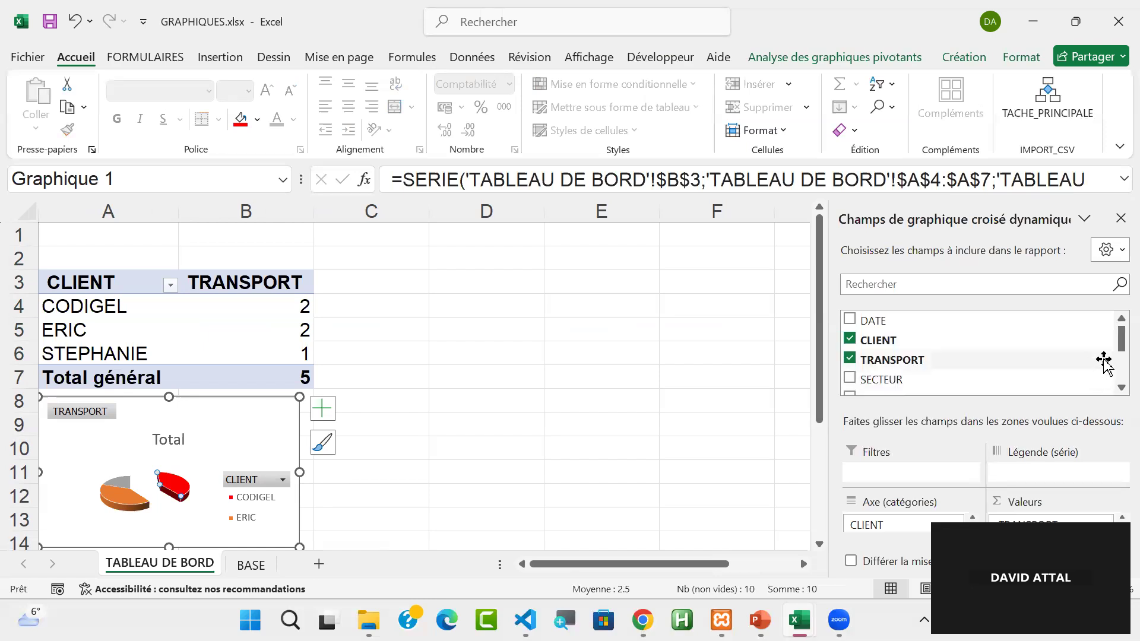
{"action": "left_click_drag", "start_coordinate": [1113, 342], "coordinate": [1113, 373]}
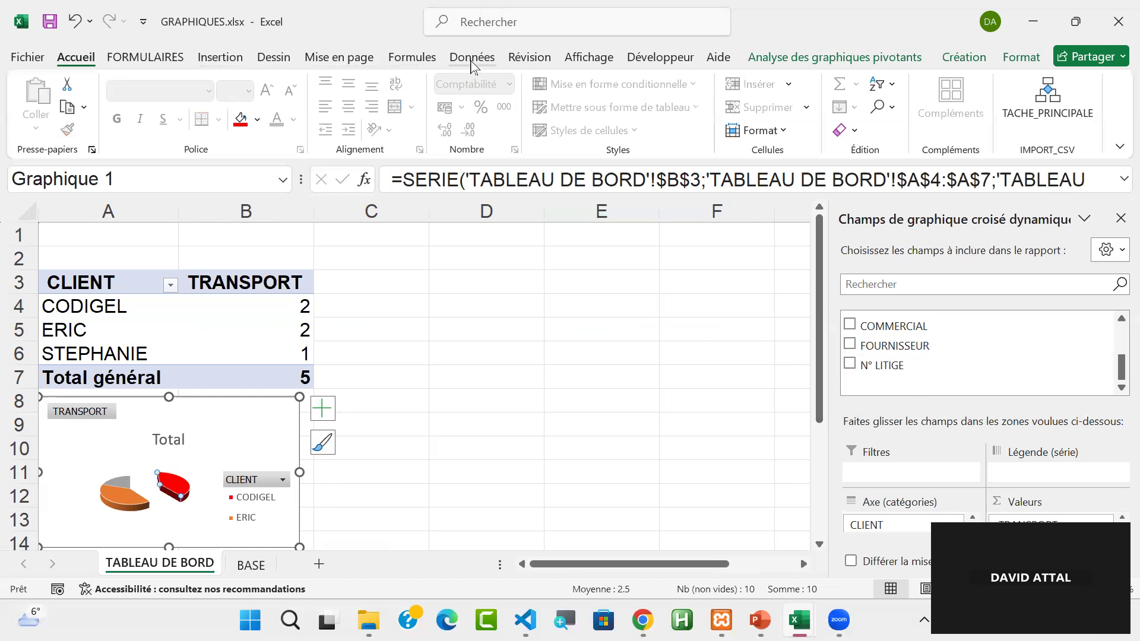
{"action": "left_click", "coordinate": [472, 59]}
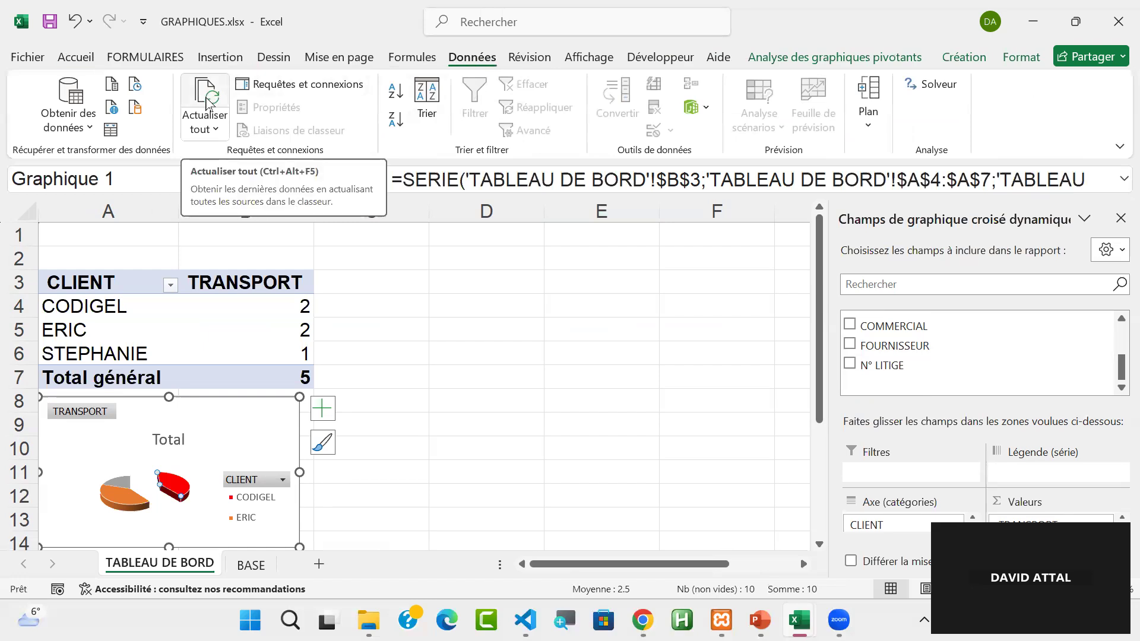
{"action": "left_click", "coordinate": [207, 104]}
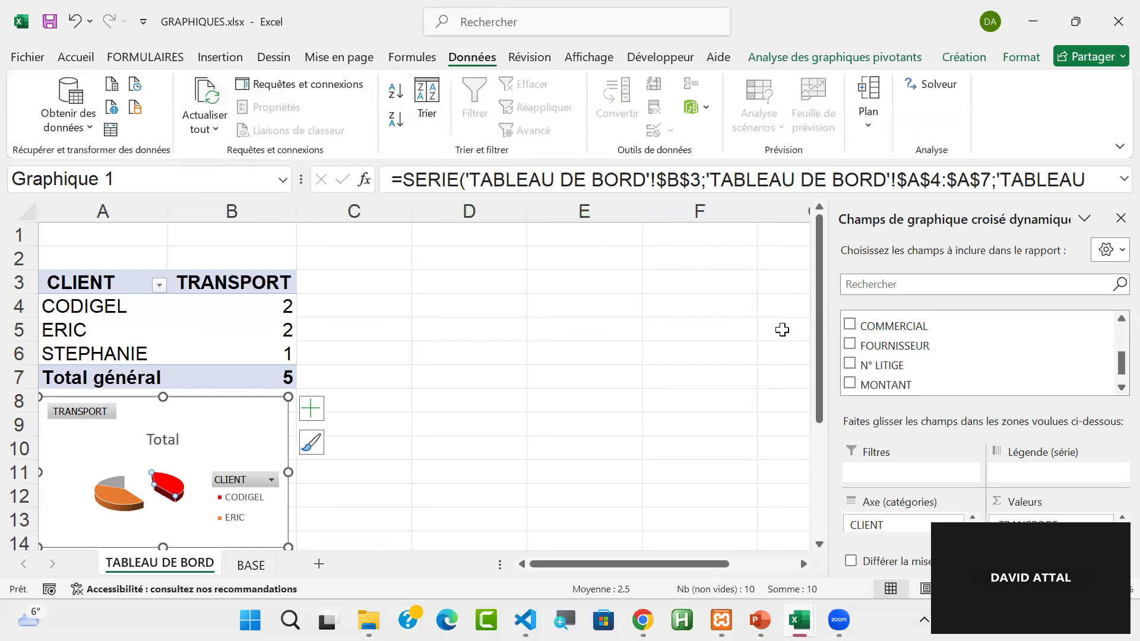
{"action": "scroll", "coordinate": [1040, 389], "scroll_direction": "down", "scroll_amount": 1}
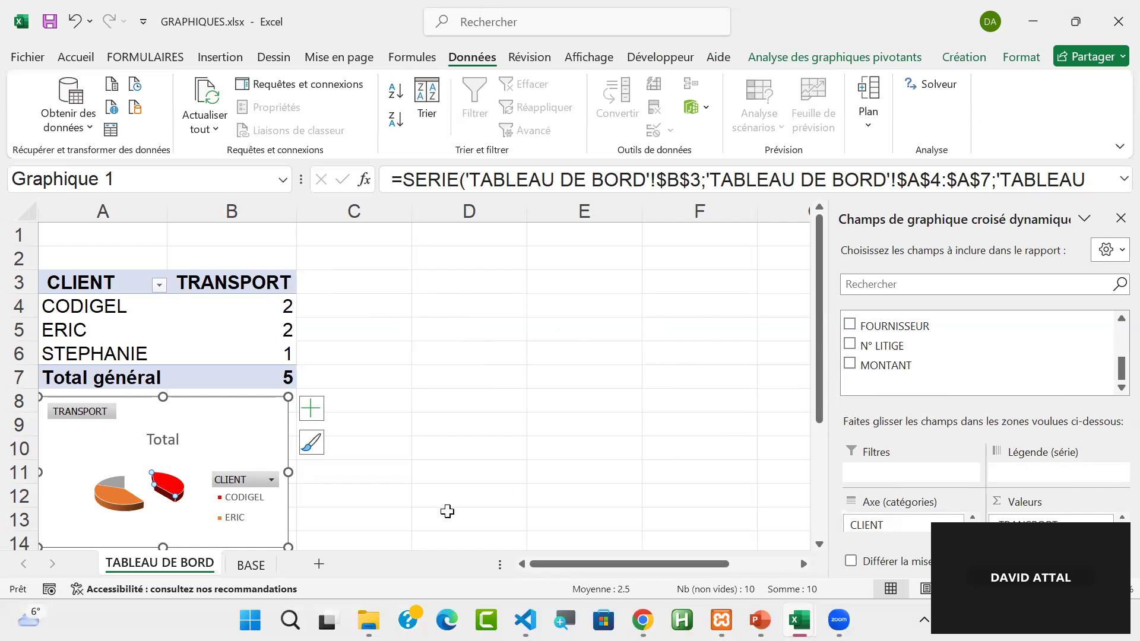
- Insert a pivot table from the BASE sheet's Tableau1 onto the existing TABLEAU DE BORD sheet at cell D3
{"action": "key", "text": "ctrl+Page_Down"}
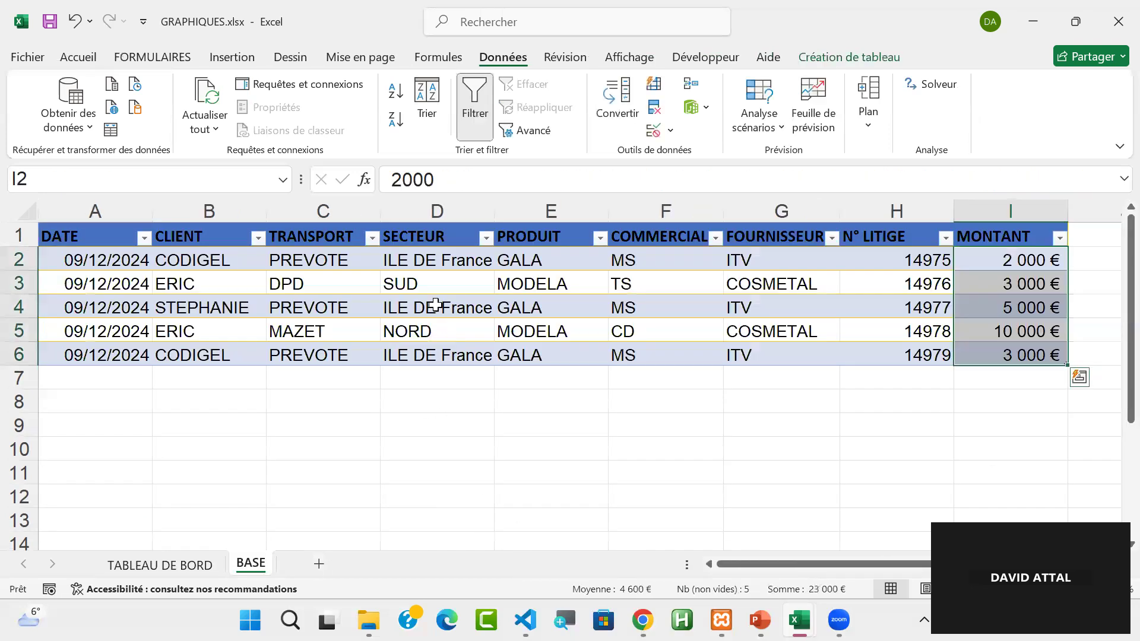
{"action": "left_click", "coordinate": [435, 302]}
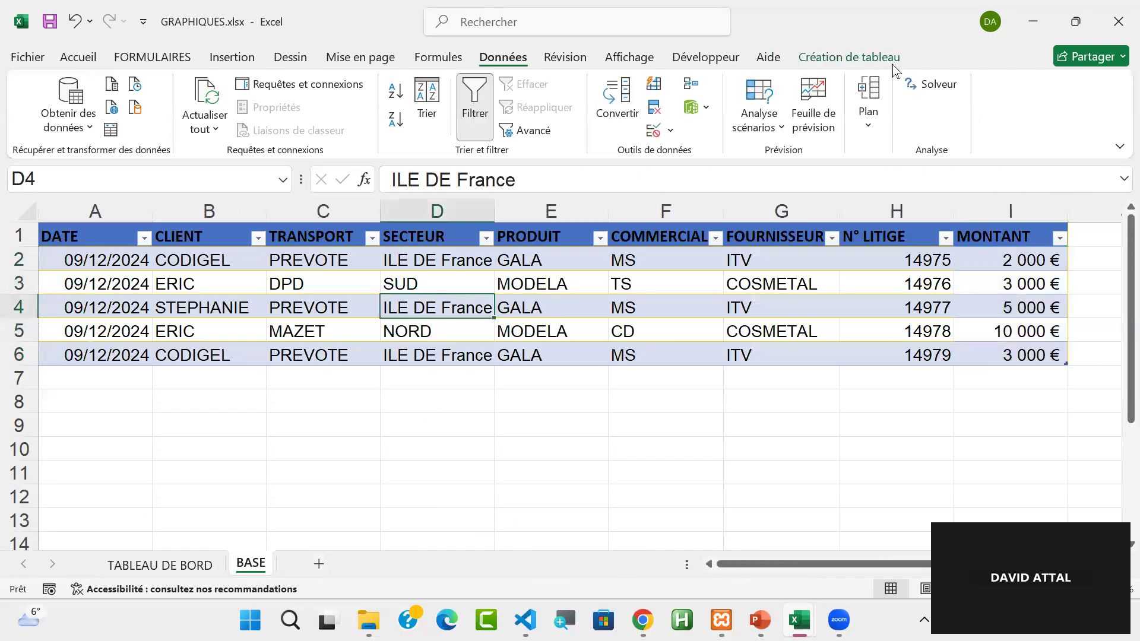
{"action": "left_click", "coordinate": [840, 59]}
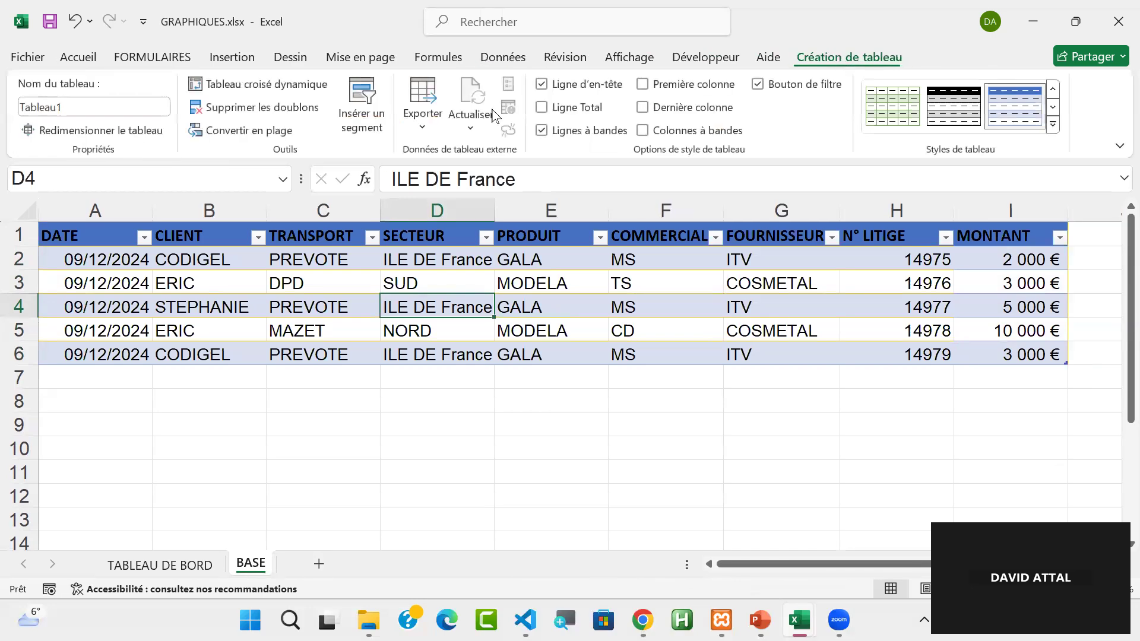
{"action": "left_click", "coordinate": [277, 87]}
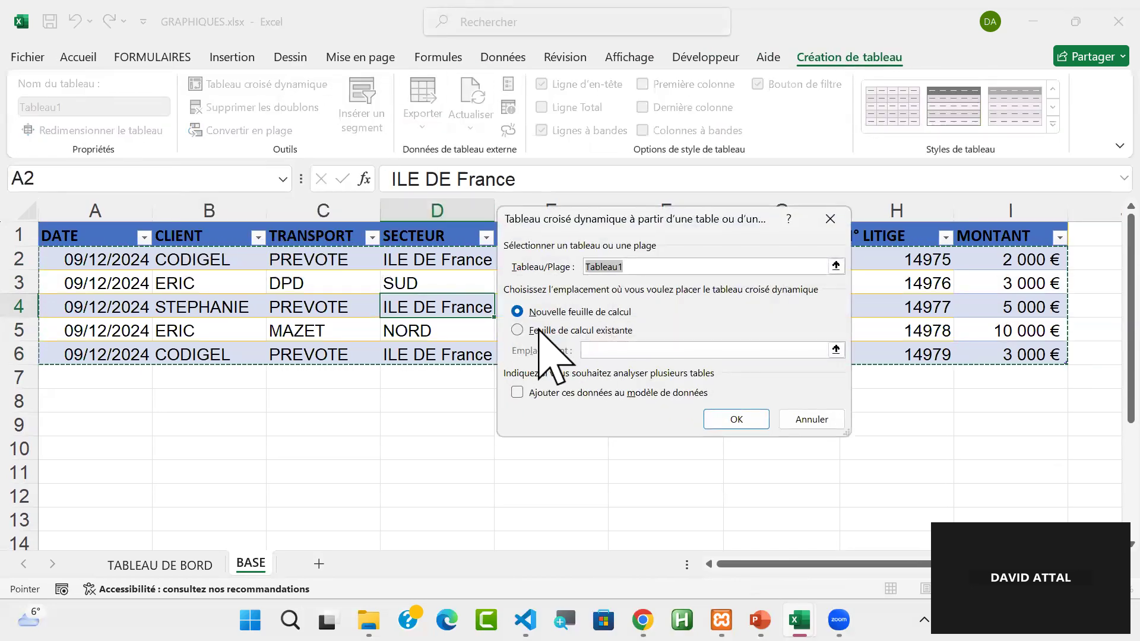
{"action": "left_click", "coordinate": [519, 331]}
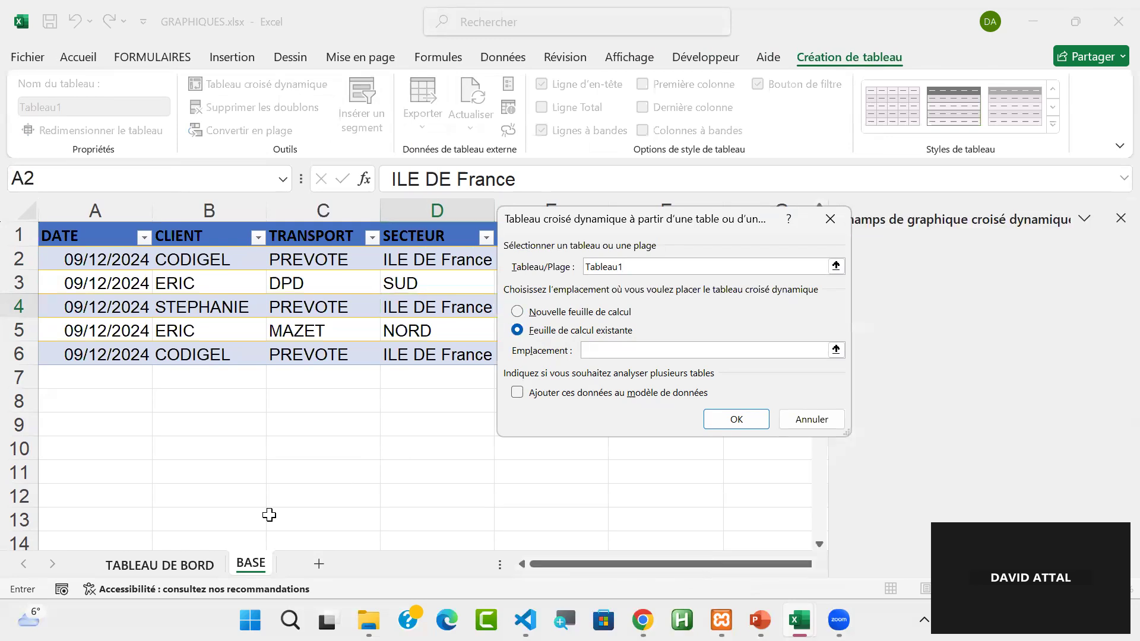
{"action": "key", "text": "ctrl+Page_Up"}
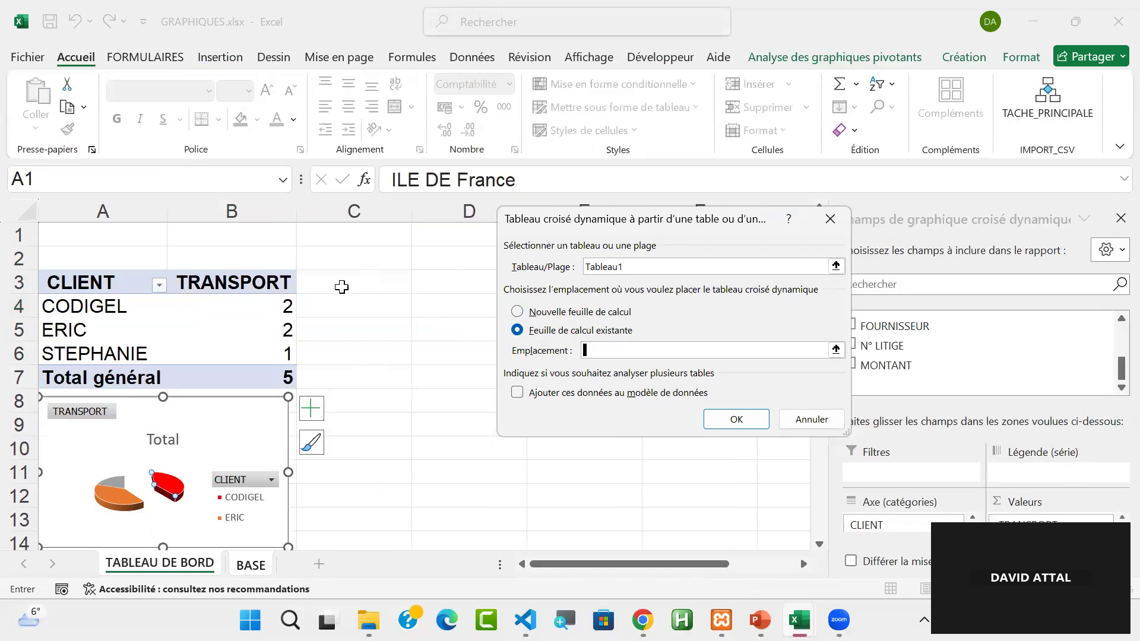
{"action": "left_click", "coordinate": [465, 281]}
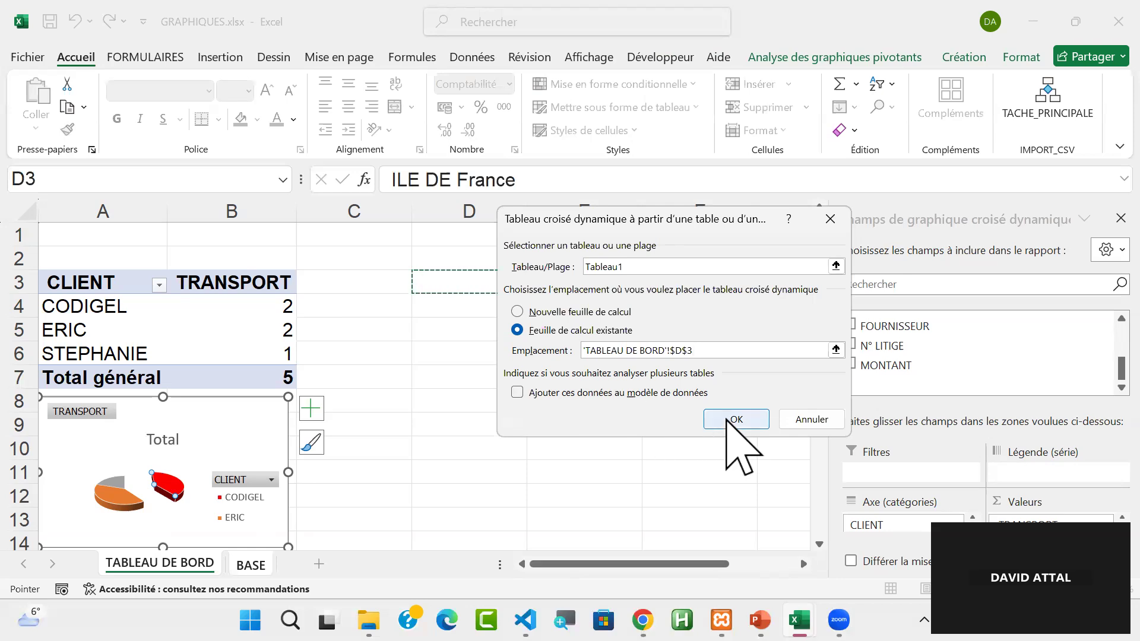
{"action": "left_click", "coordinate": [736, 420]}
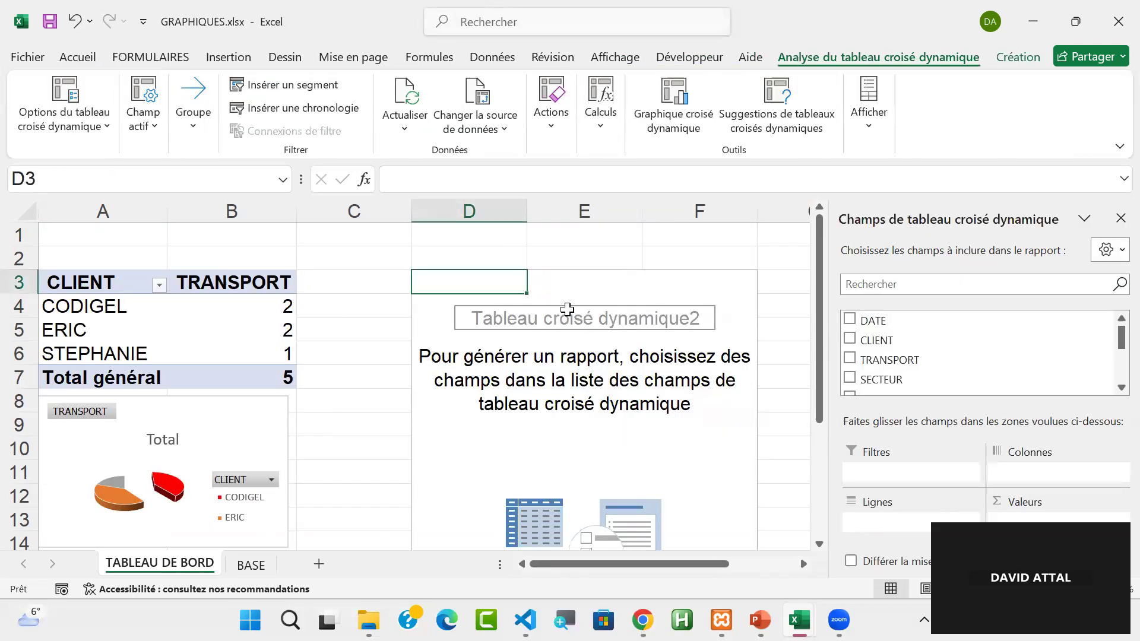
- Name the new pivot table at D3 CLIENTS_MONTANT in its options
{"action": "right_click", "coordinate": [506, 289]}
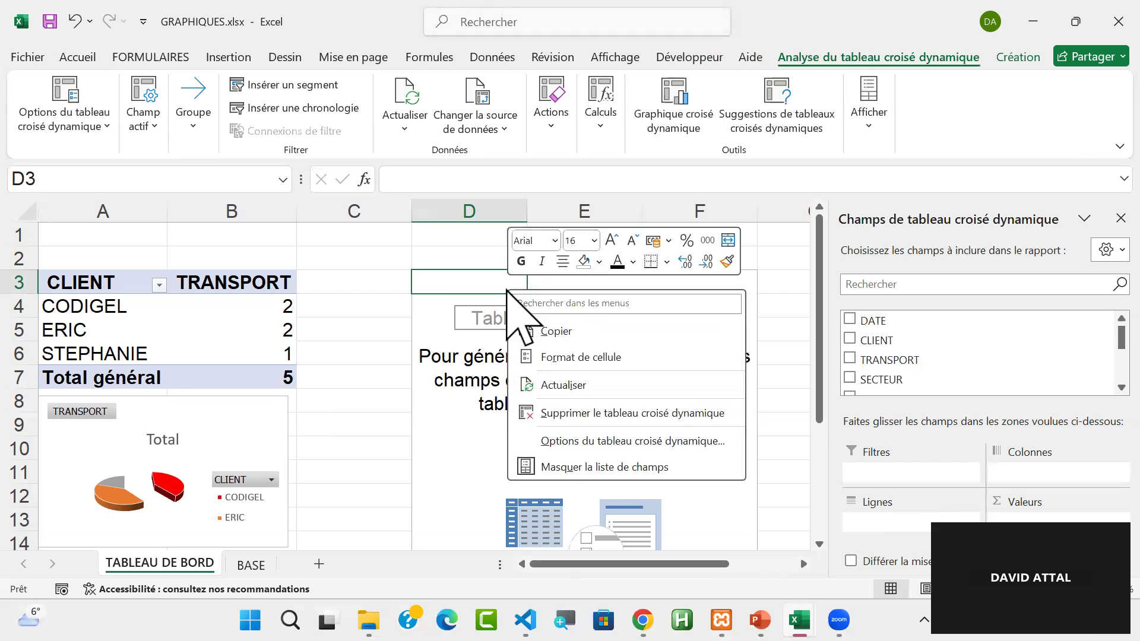
{"action": "left_click", "coordinate": [637, 442]}
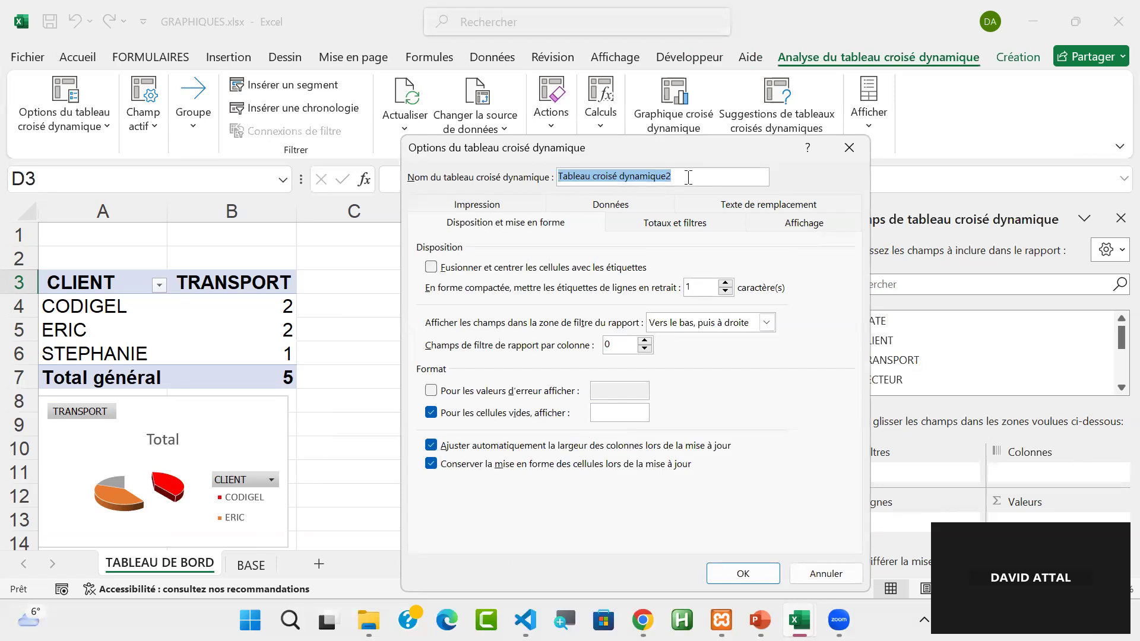
{"action": "type", "text": "CLIENTS_MONTANT"}
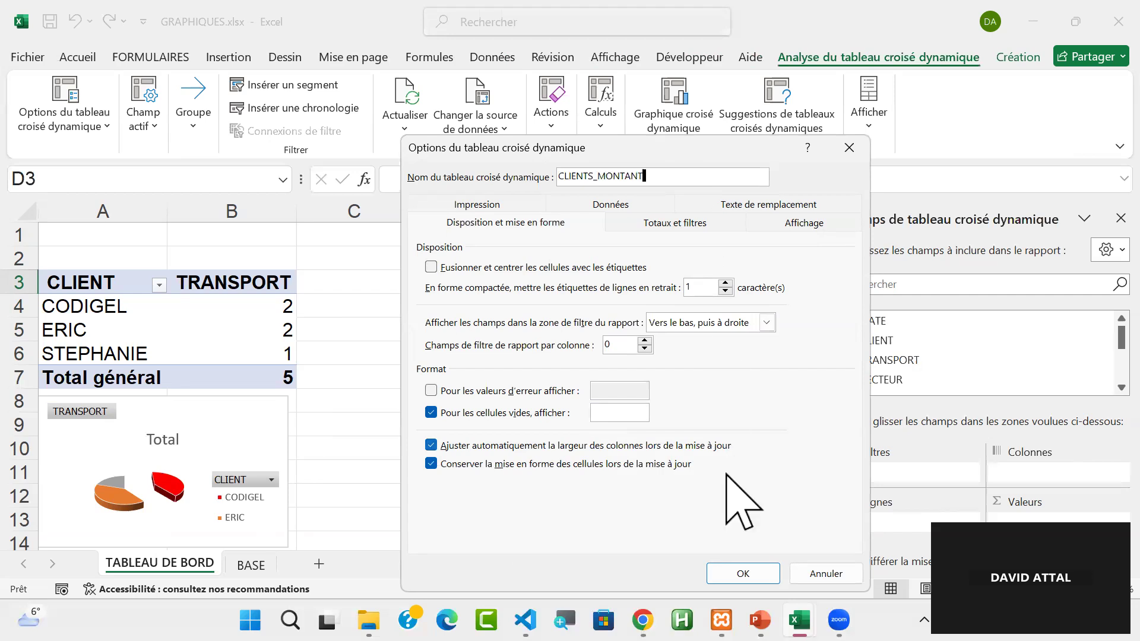
{"action": "left_click", "coordinate": [739, 568]}
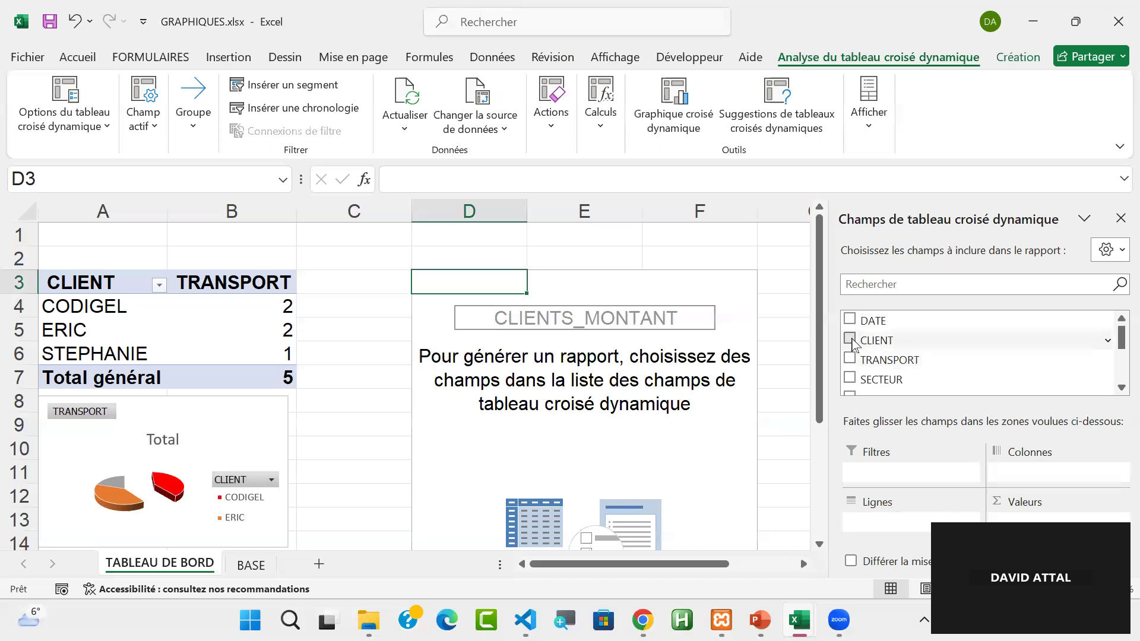
- Add the CLIENT field as rows and the MONTANT field as summed values to the CLIENTS_MONTANT pivot table
{"action": "left_click", "coordinate": [850, 339]}
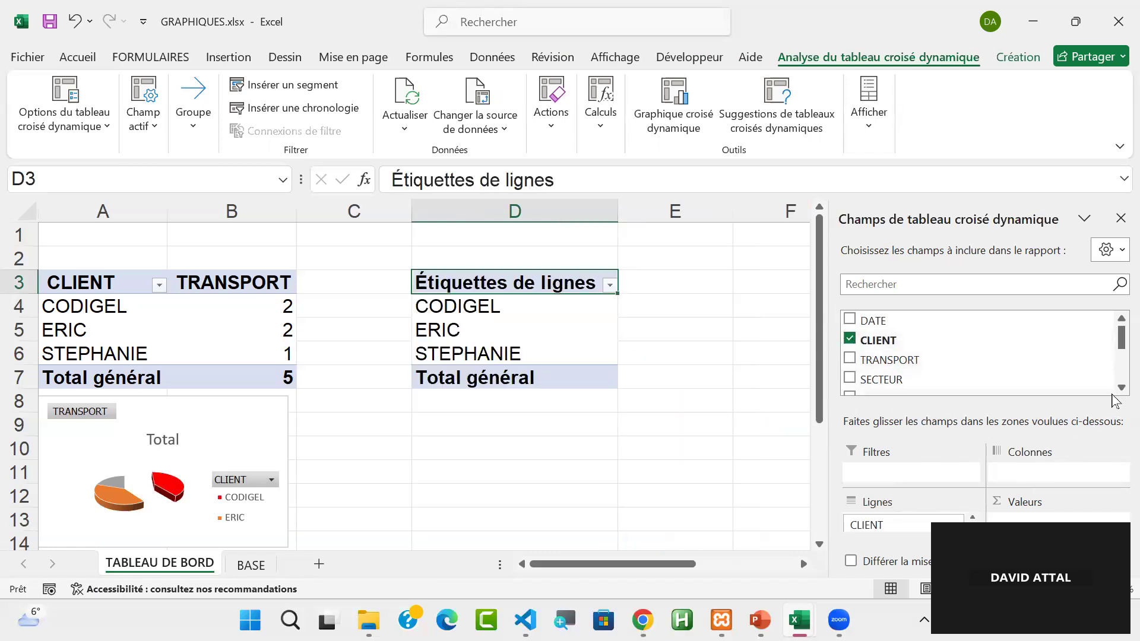
{"action": "left_click", "coordinate": [1115, 389]}
{"action": "left_click", "coordinate": [1115, 390]}
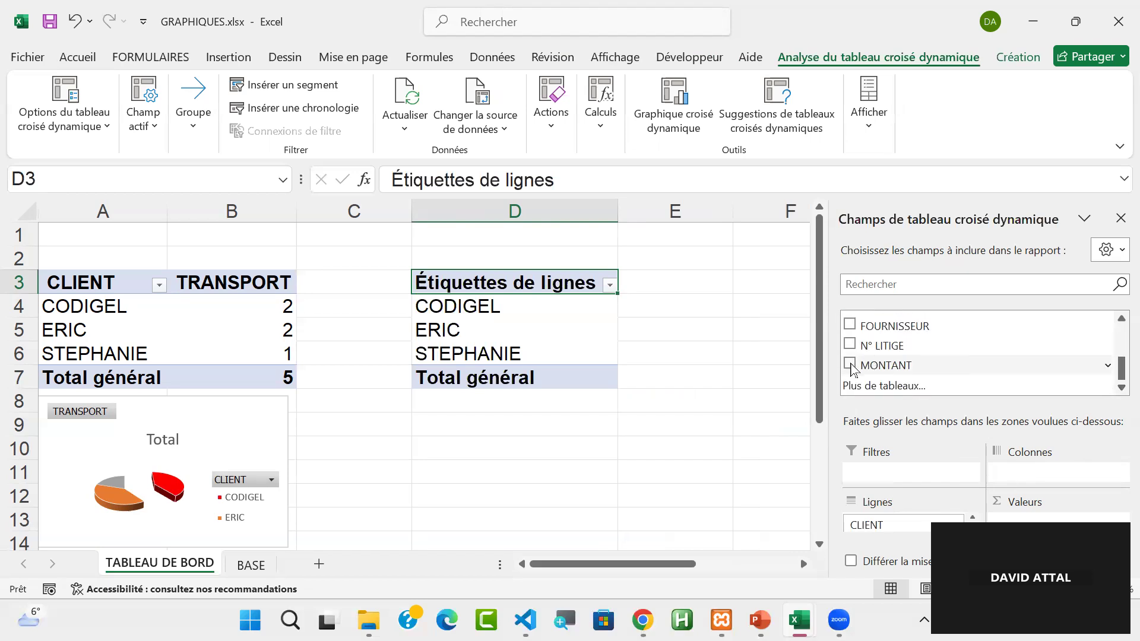
{"action": "left_click", "coordinate": [850, 364]}
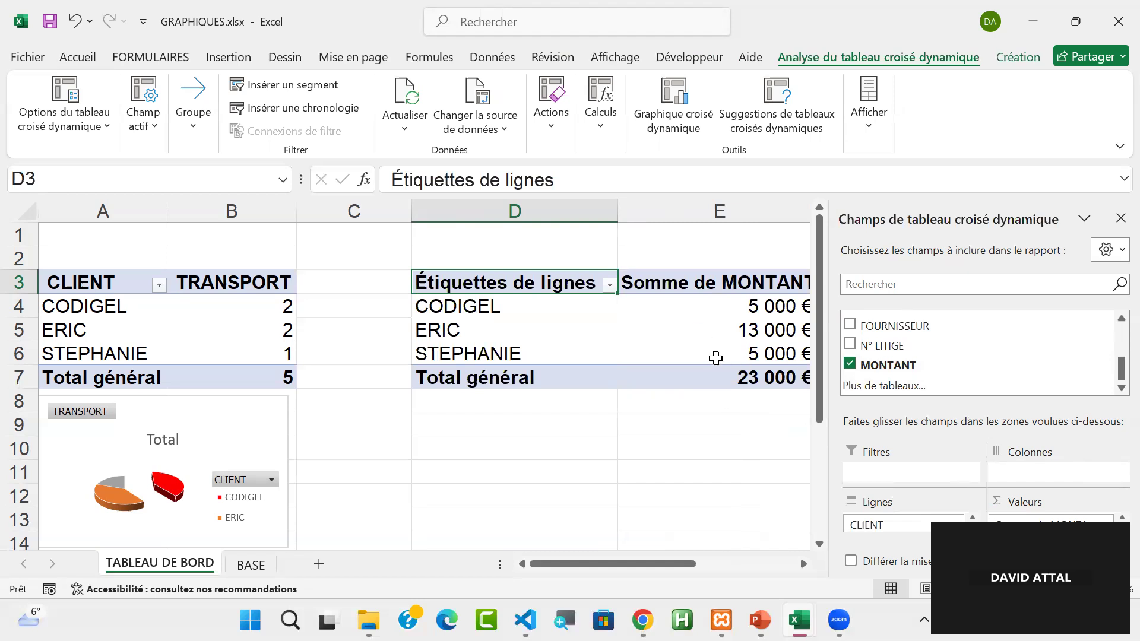
- Close the pivot field list and show the Somme de MONTANT values as % du total général
{"action": "left_click", "coordinate": [703, 309]}
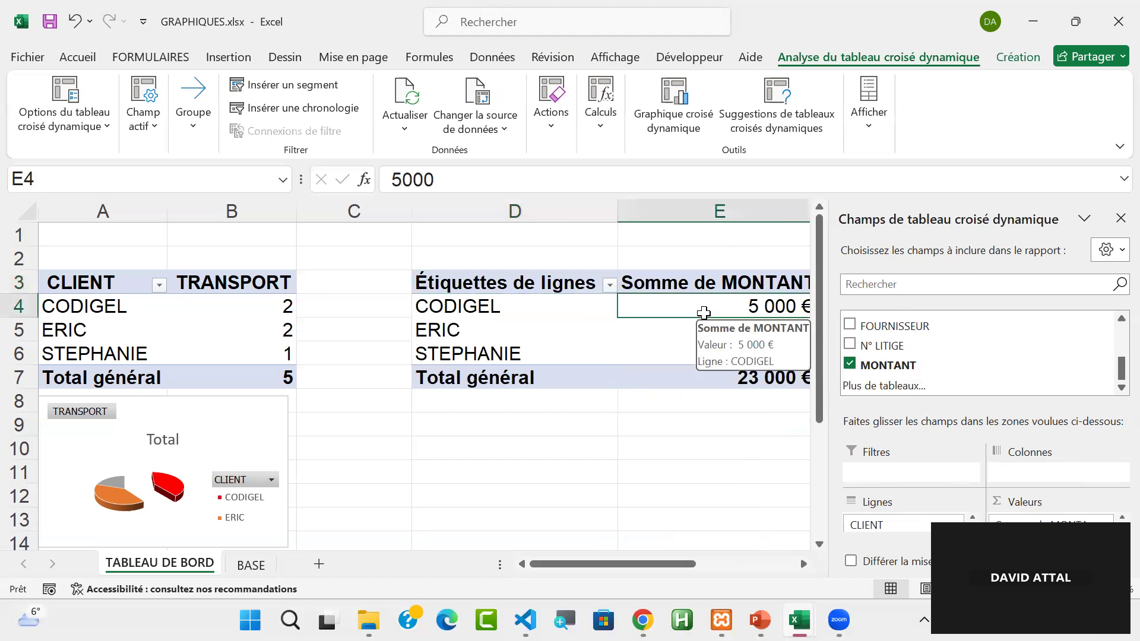
{"action": "mouse_move", "coordinate": [707, 305]}
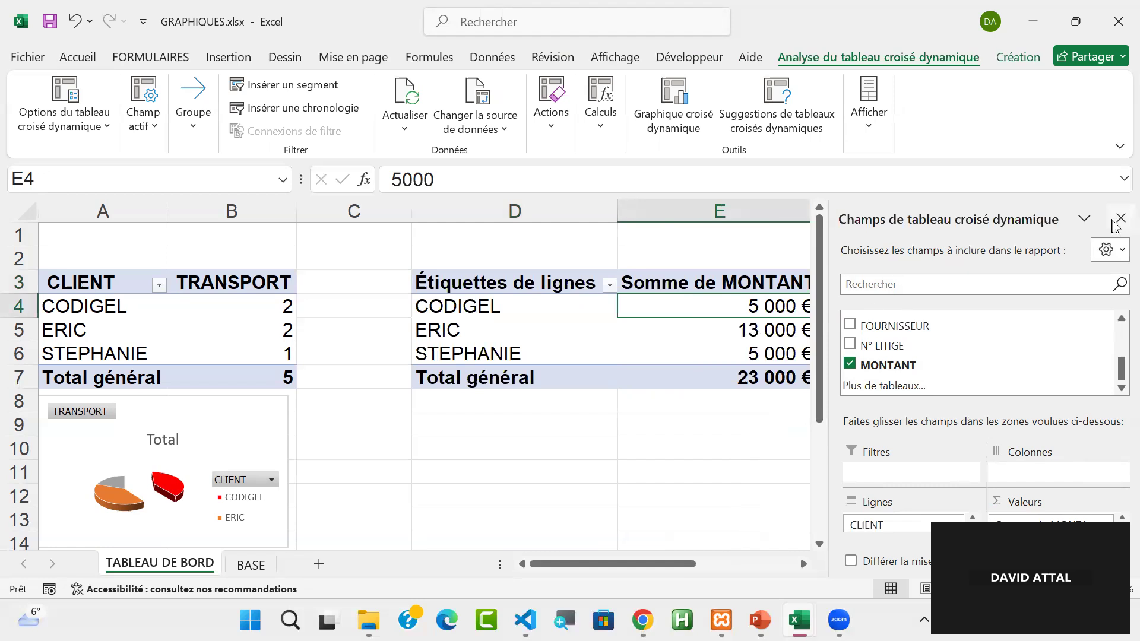
{"action": "left_click", "coordinate": [1116, 223]}
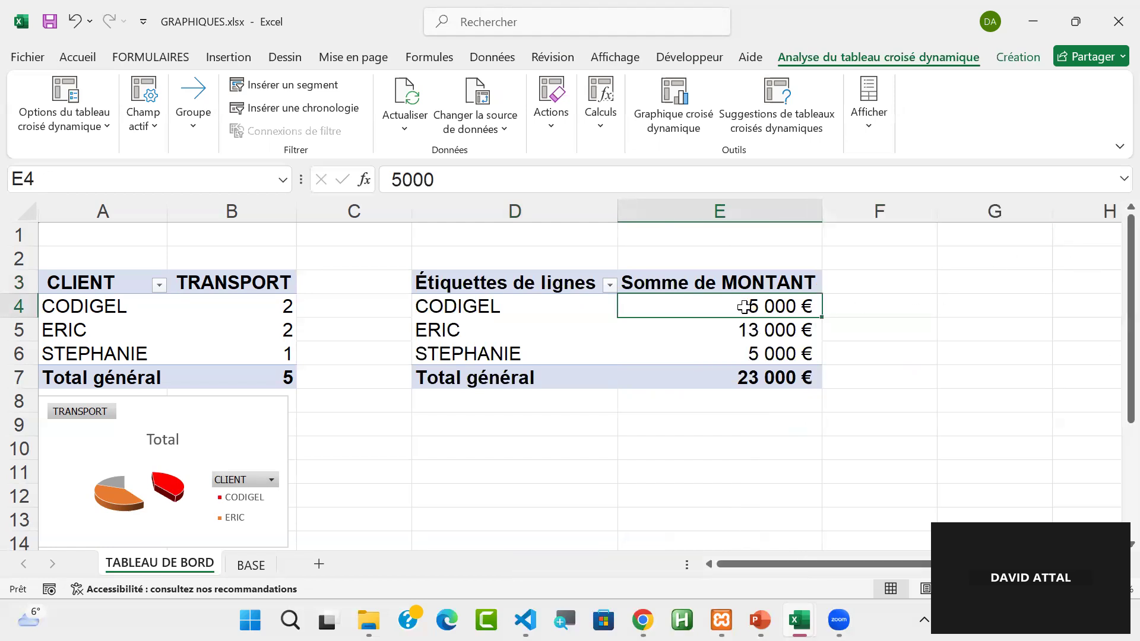
{"action": "right_click", "coordinate": [721, 306]}
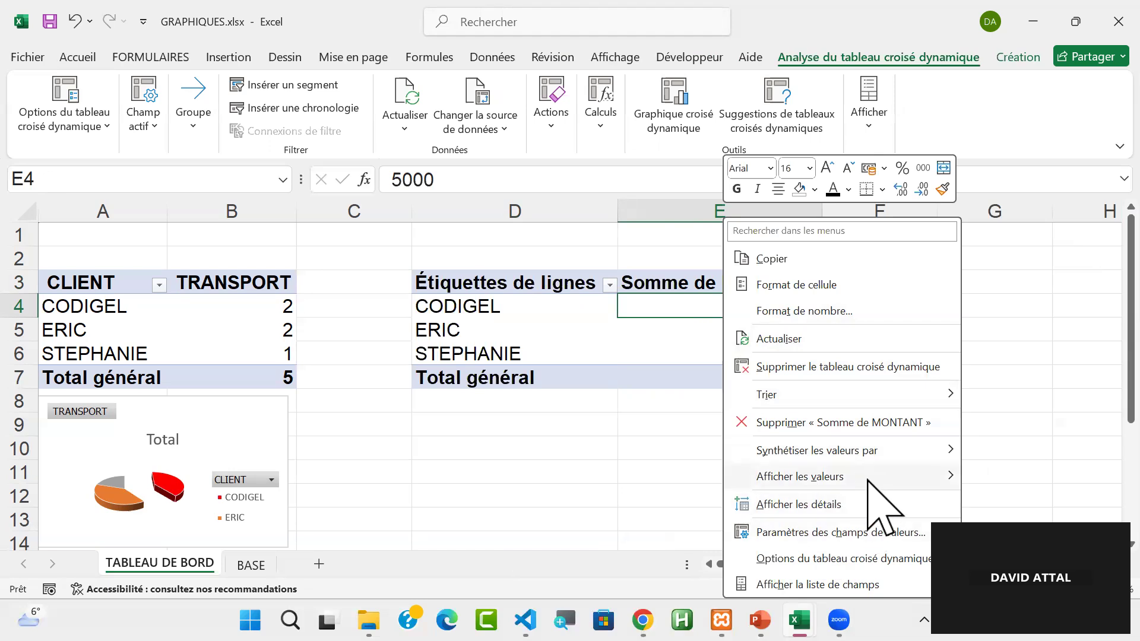
{"action": "mouse_move", "coordinate": [870, 484]}
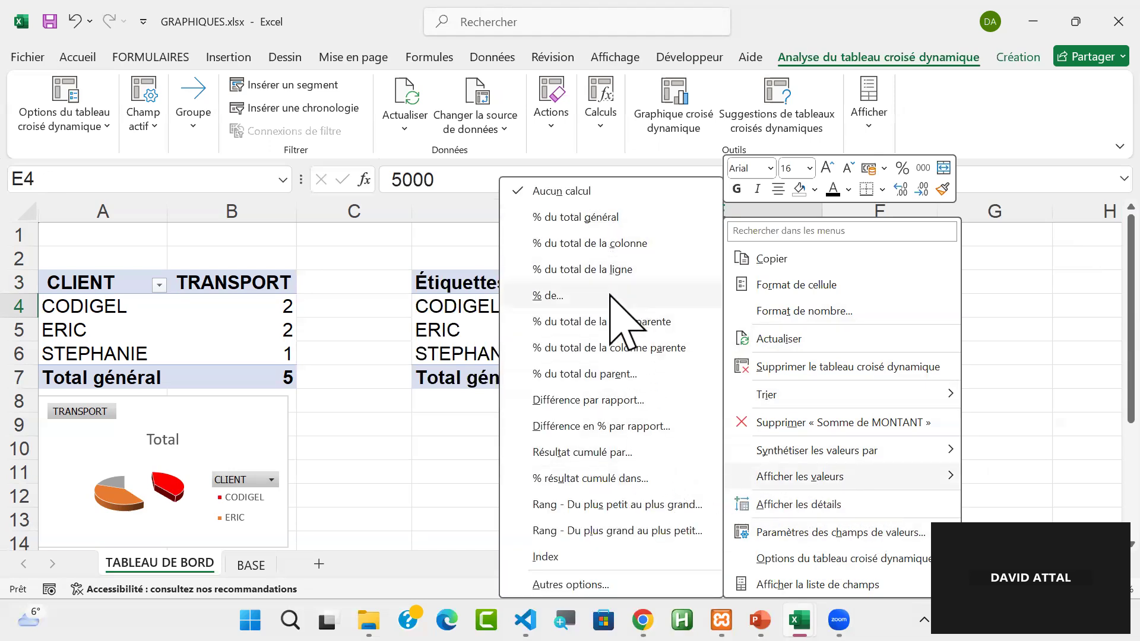
{"action": "left_click", "coordinate": [591, 218]}
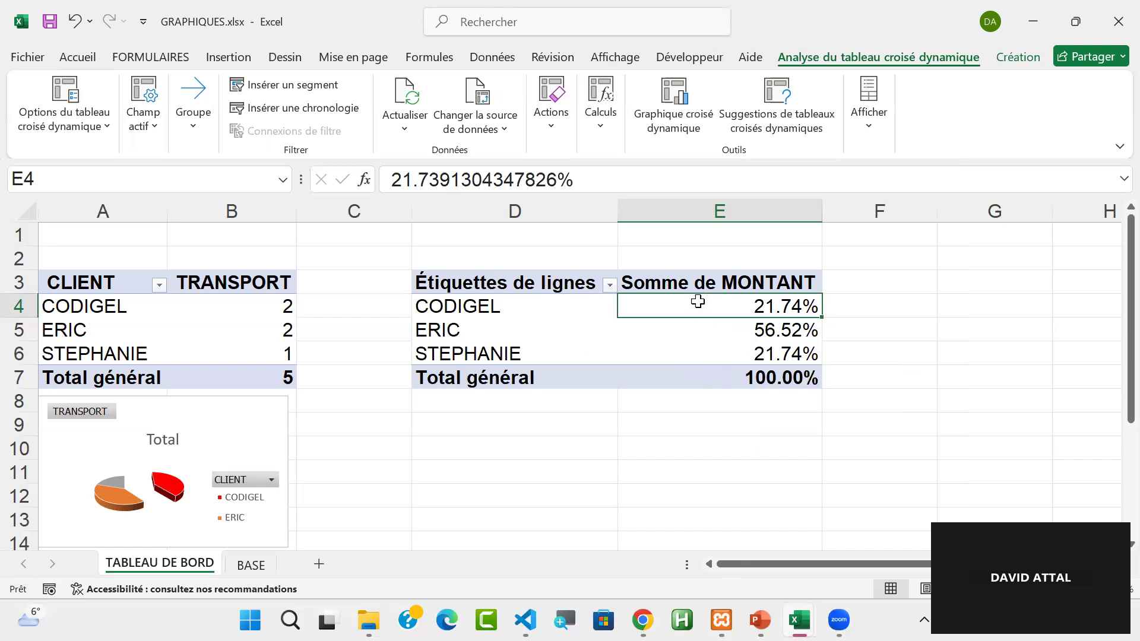
- Apply purple gradient data bars to the MONTANT percentages in E4:E7 with conditional formatting
{"action": "left_click_drag", "start_coordinate": [715, 303], "coordinate": [712, 379]}
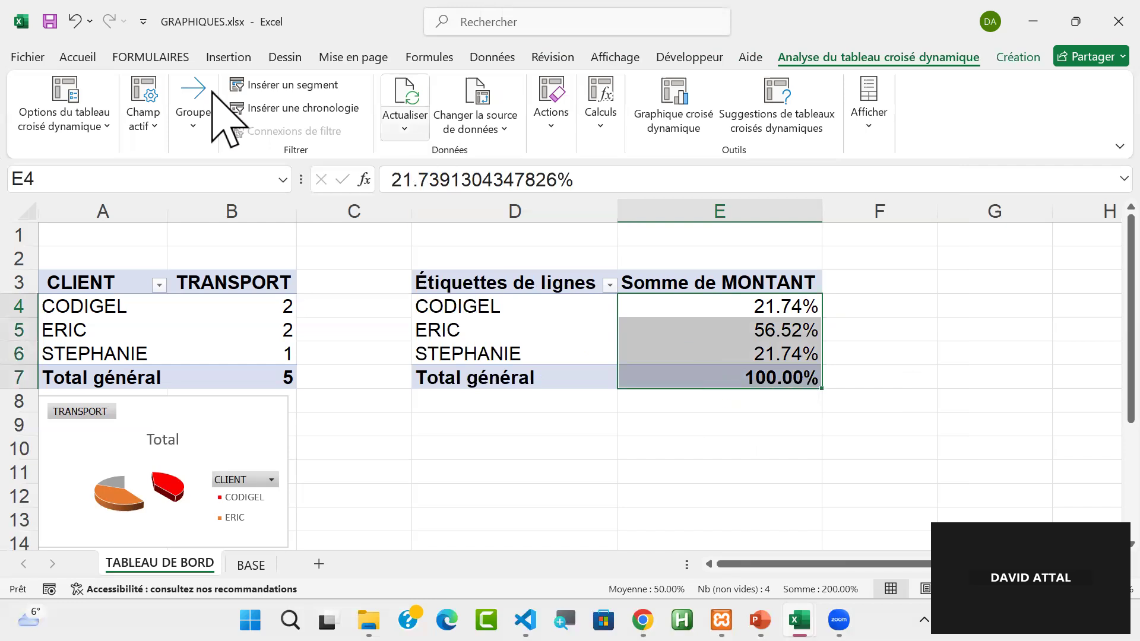
{"action": "left_click", "coordinate": [78, 57]}
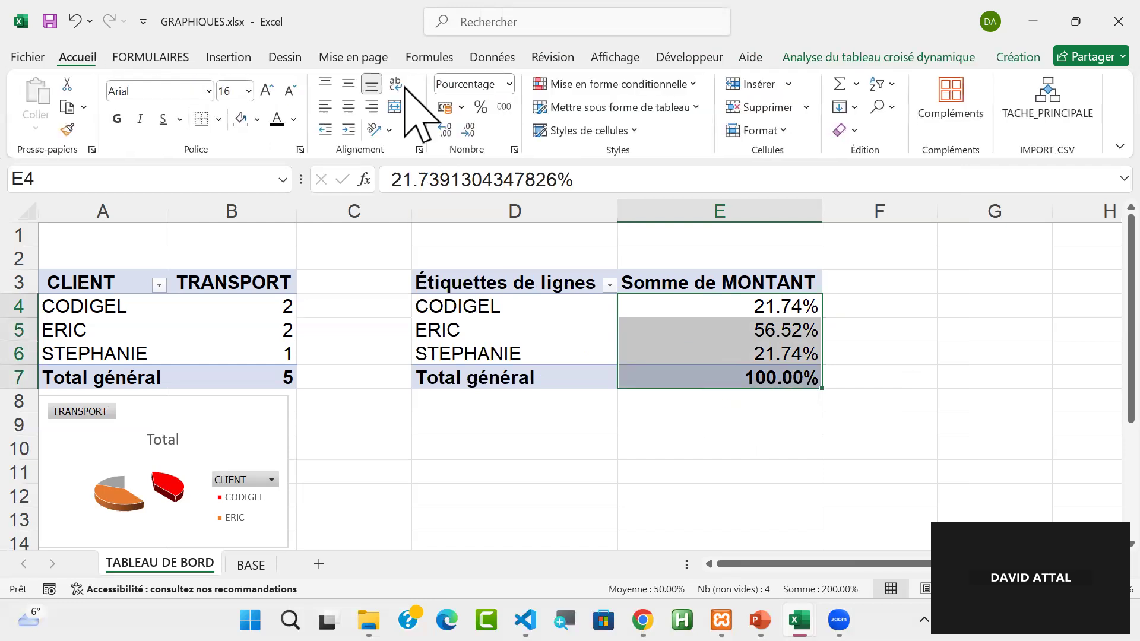
{"action": "left_click", "coordinate": [630, 85]}
{"action": "mouse_move", "coordinate": [676, 115]}
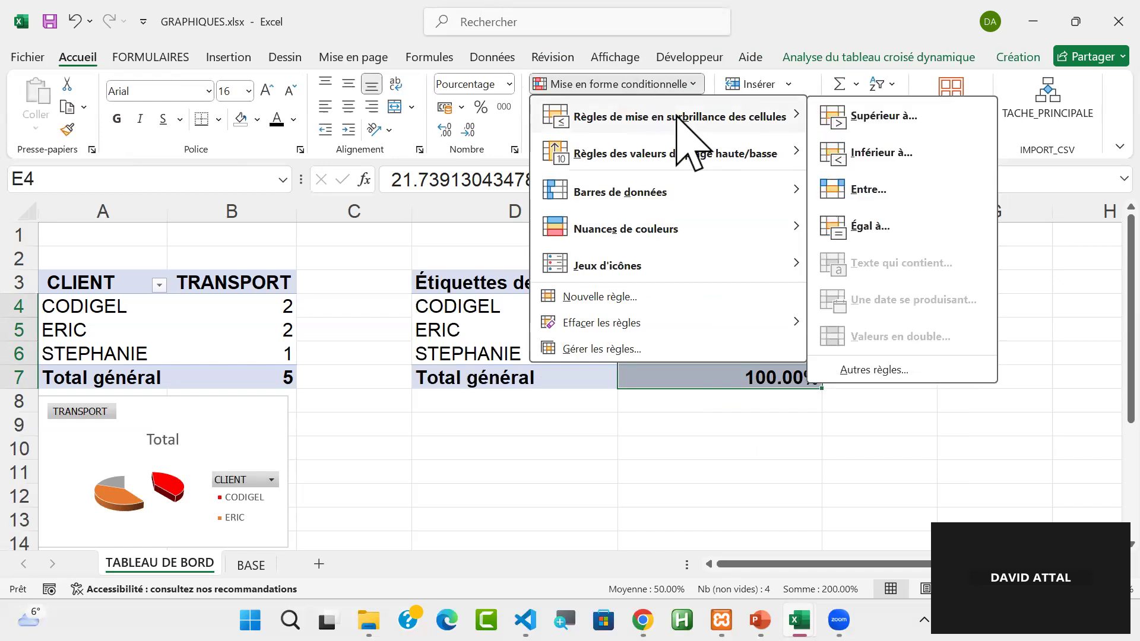
{"action": "mouse_move", "coordinate": [699, 153]}
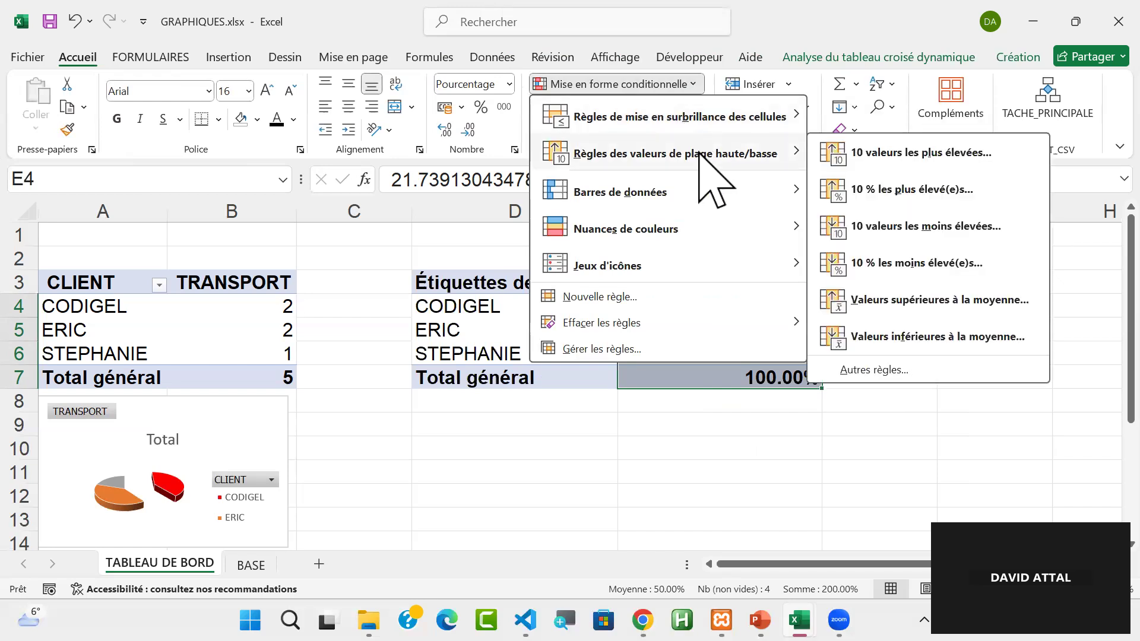
{"action": "mouse_move", "coordinate": [687, 193]}
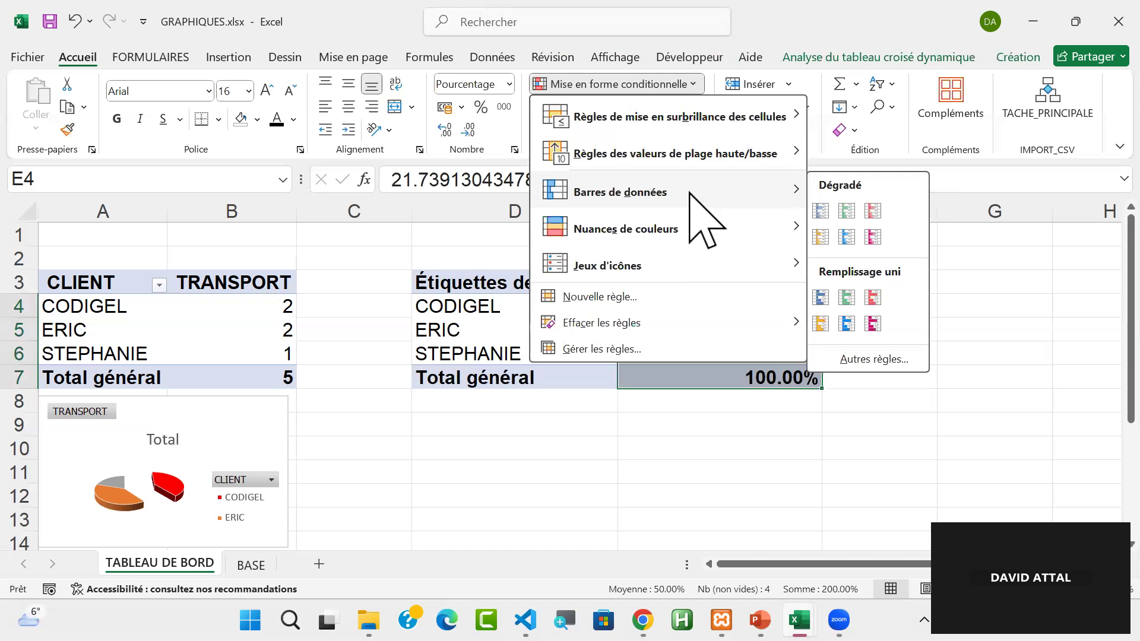
{"action": "left_click", "coordinate": [871, 237]}
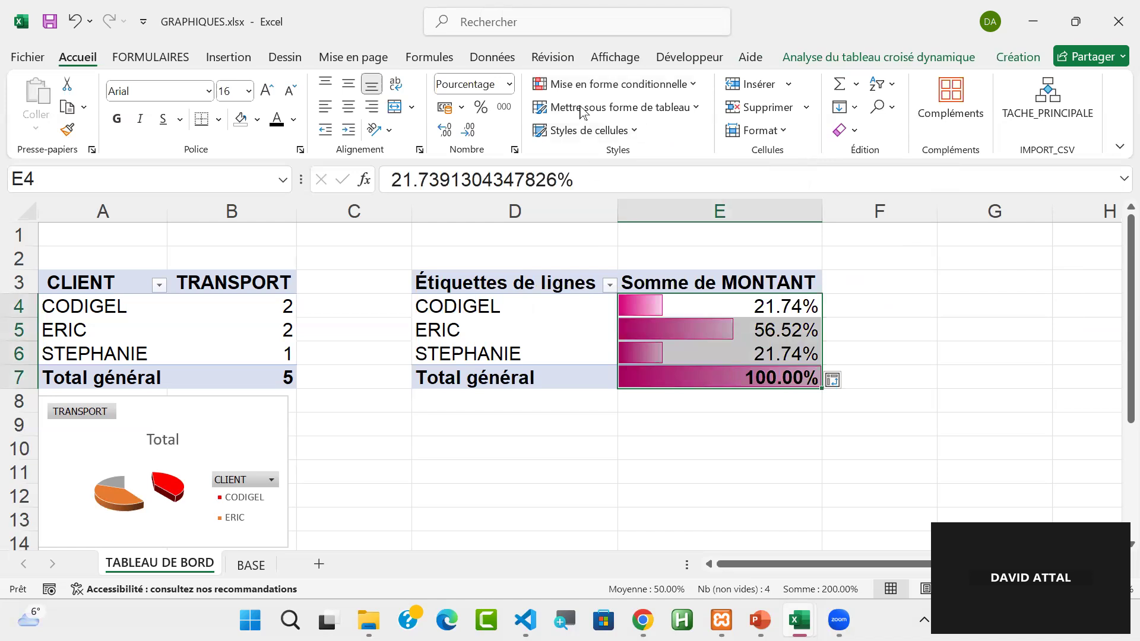
- Change the data bars in E4:E7 to the solid red fill
{"action": "left_click", "coordinate": [634, 90]}
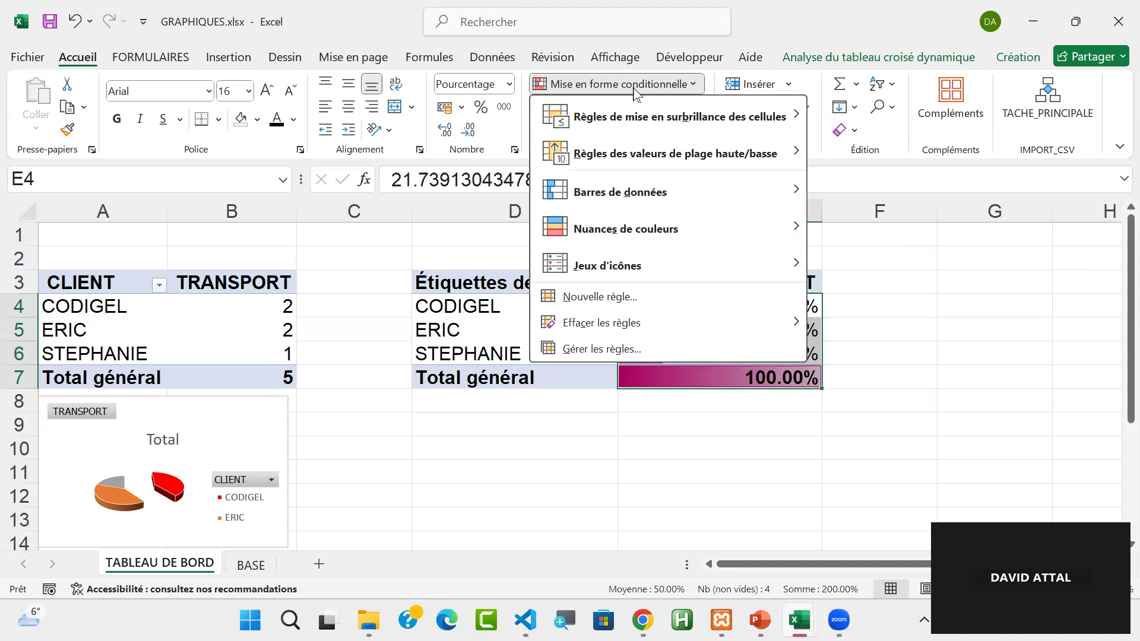
{"action": "mouse_move", "coordinate": [629, 202]}
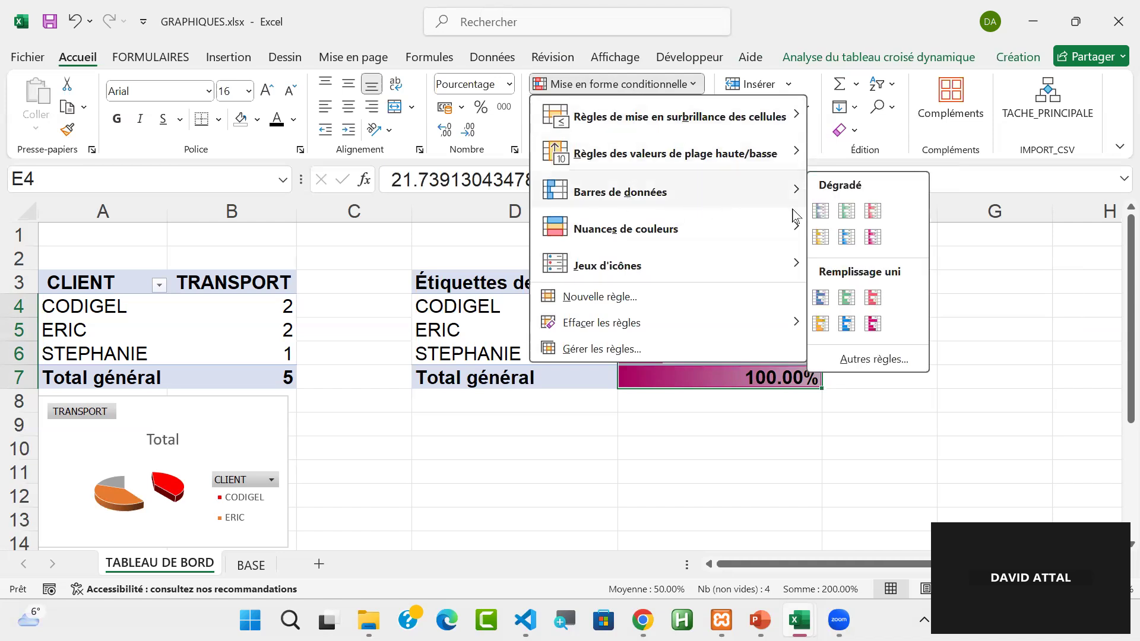
{"action": "left_click", "coordinate": [873, 298]}
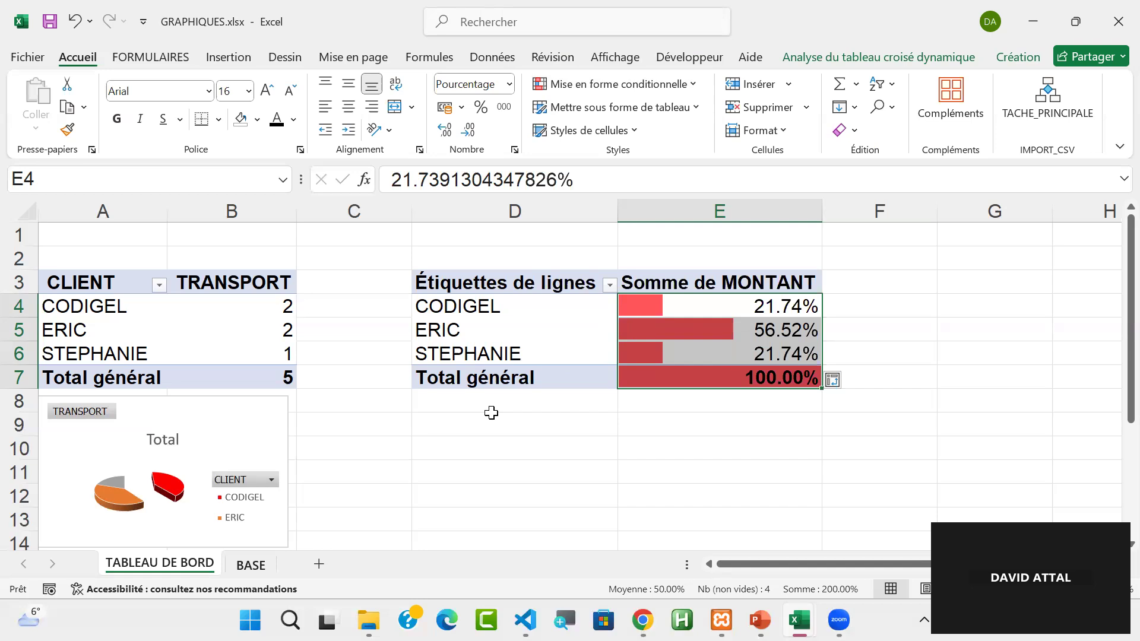
- Create a pivot table from Tableau1 of the BASE sheet on the existing TABLEAU DE BORD sheet at cell G3
{"action": "key", "text": "ctrl+Page_Down"}
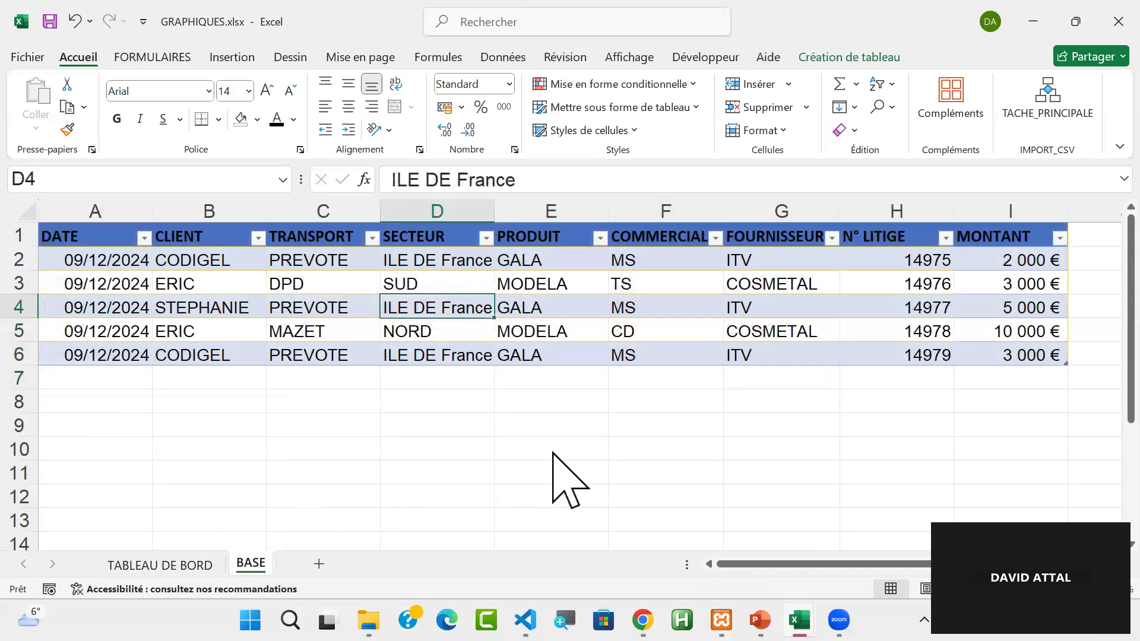
{"action": "left_click", "coordinate": [848, 55]}
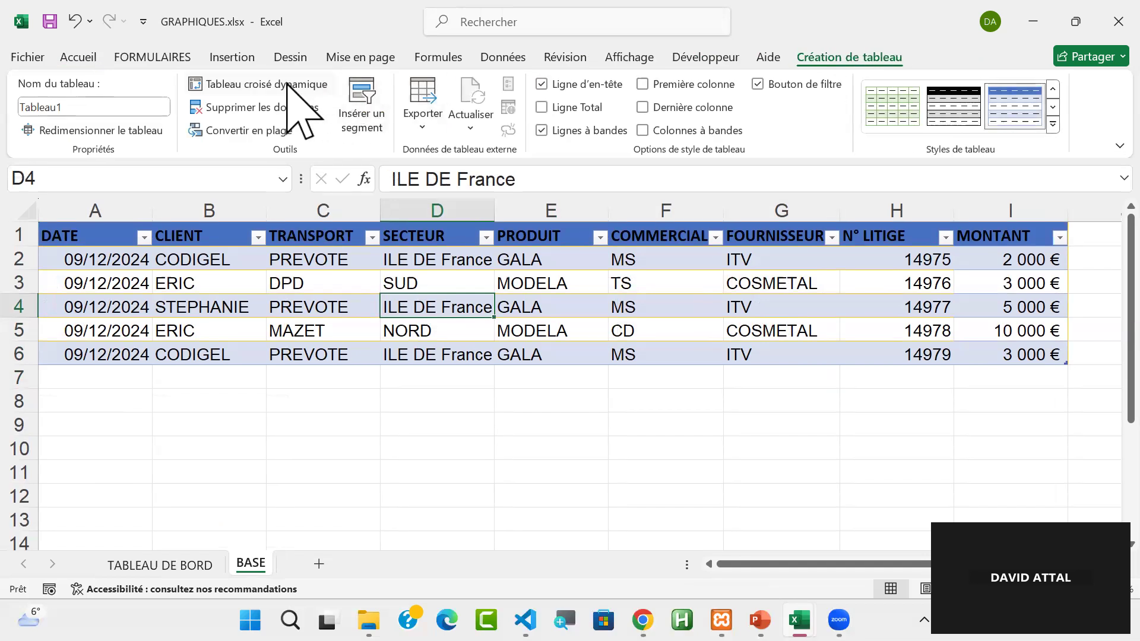
{"action": "left_click", "coordinate": [313, 89]}
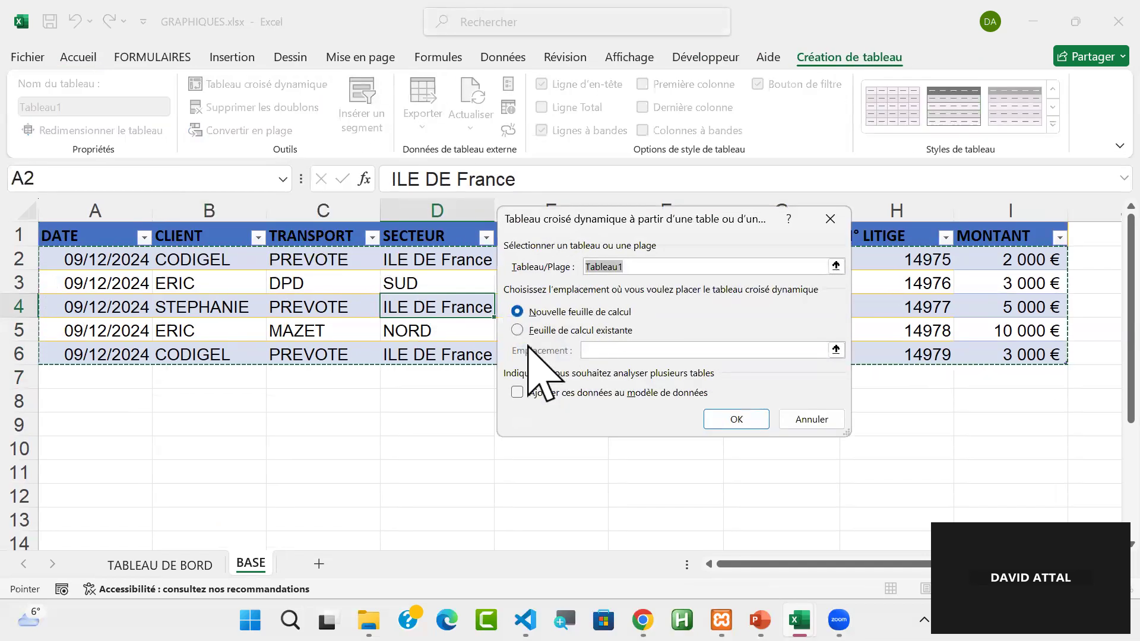
{"action": "left_click", "coordinate": [518, 331]}
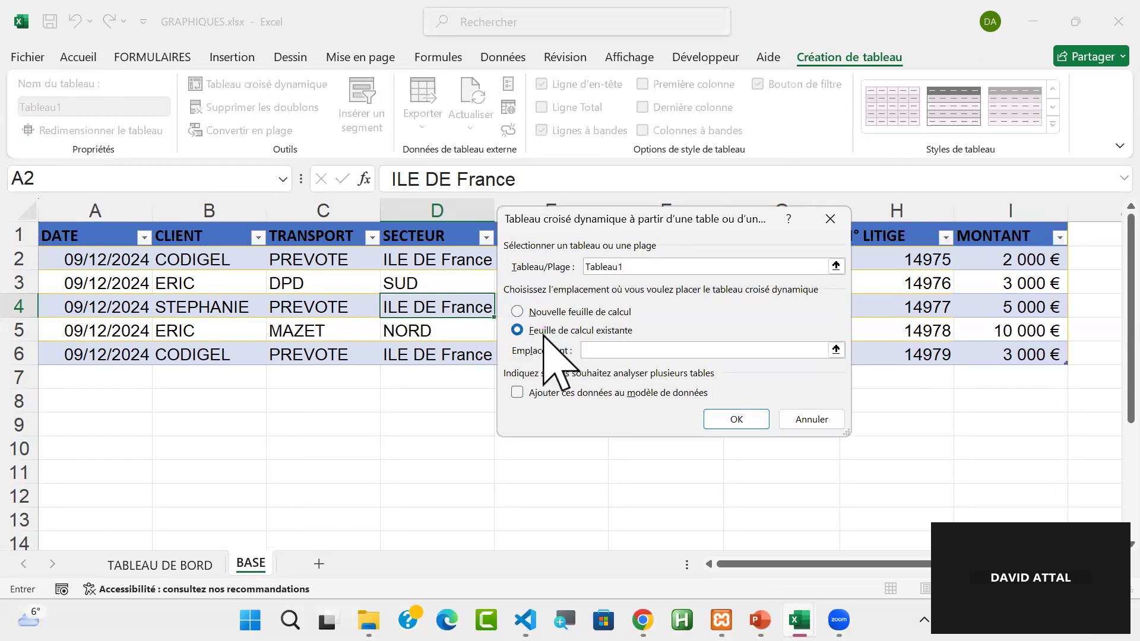
{"action": "key", "text": "ctrl+Page_Up"}
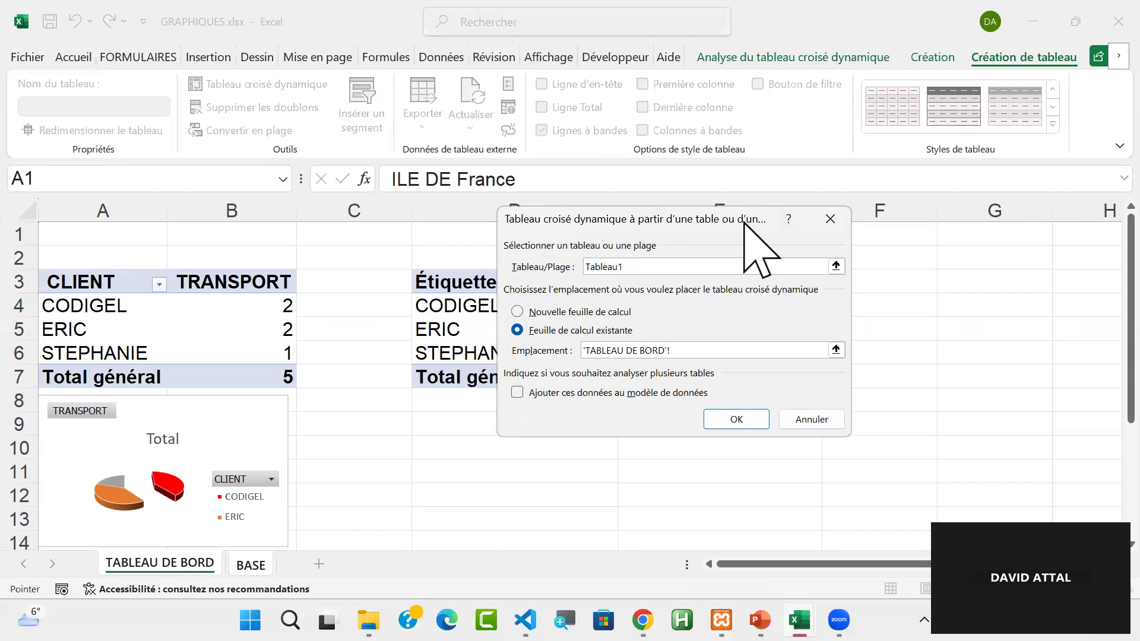
{"action": "left_click_drag", "start_coordinate": [745, 223], "coordinate": [437, 329]}
{"action": "left_click", "coordinate": [994, 282]}
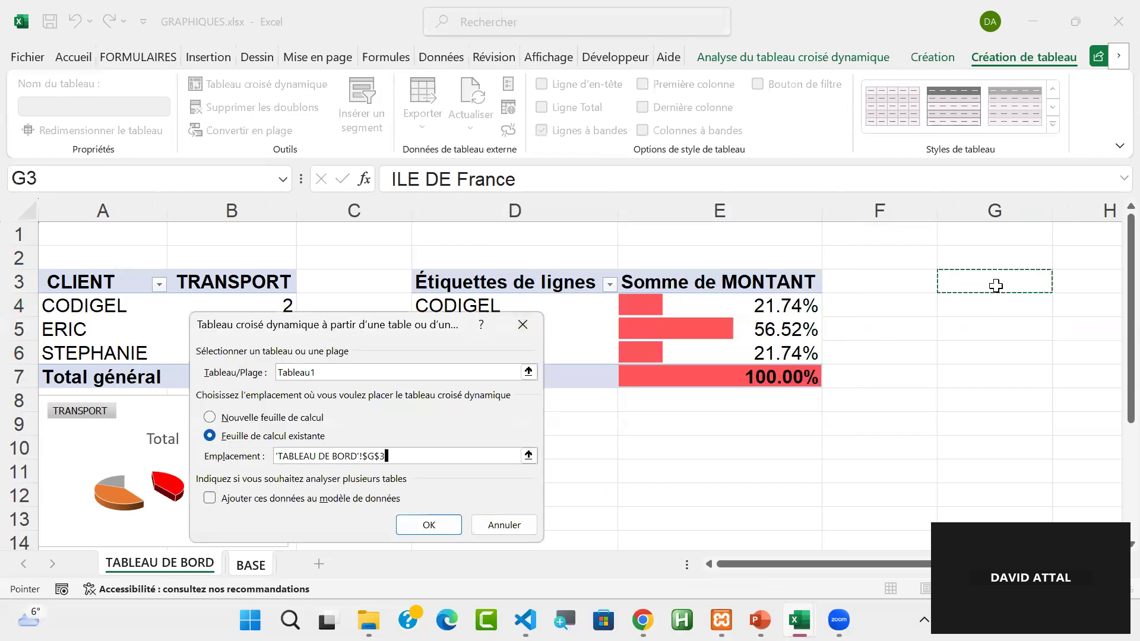
{"action": "left_click", "coordinate": [422, 526]}
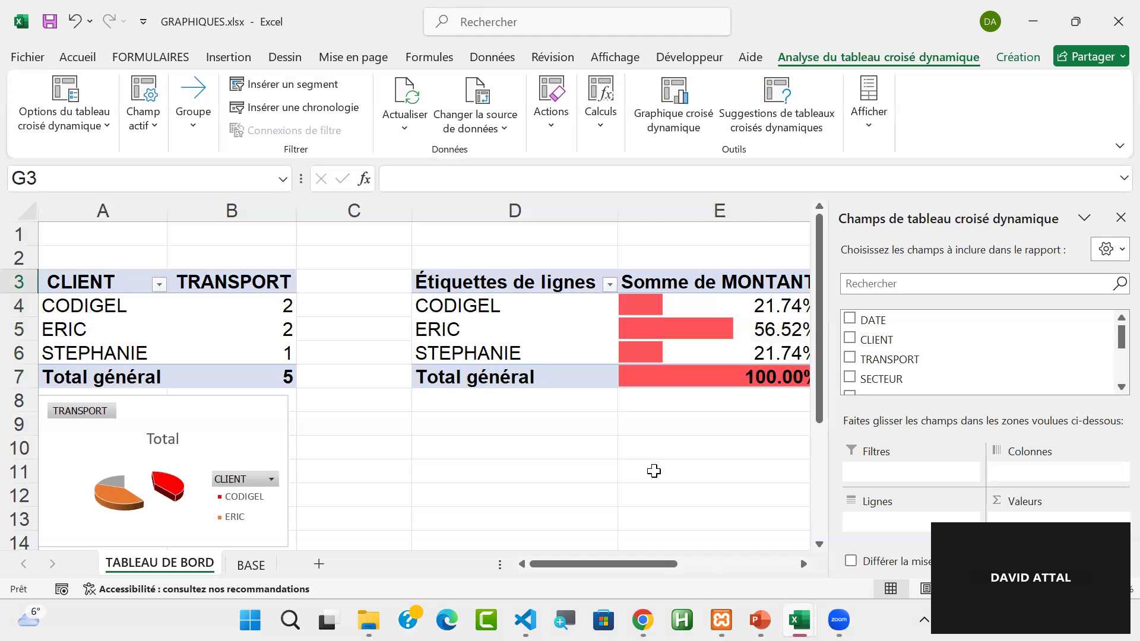
- Rename the new empty pivot table at G3 as SECTEUR_MONTANT in its pivot table options
{"action": "scroll", "coordinate": [654, 470], "scroll_direction": "right", "scroll_amount": 5}
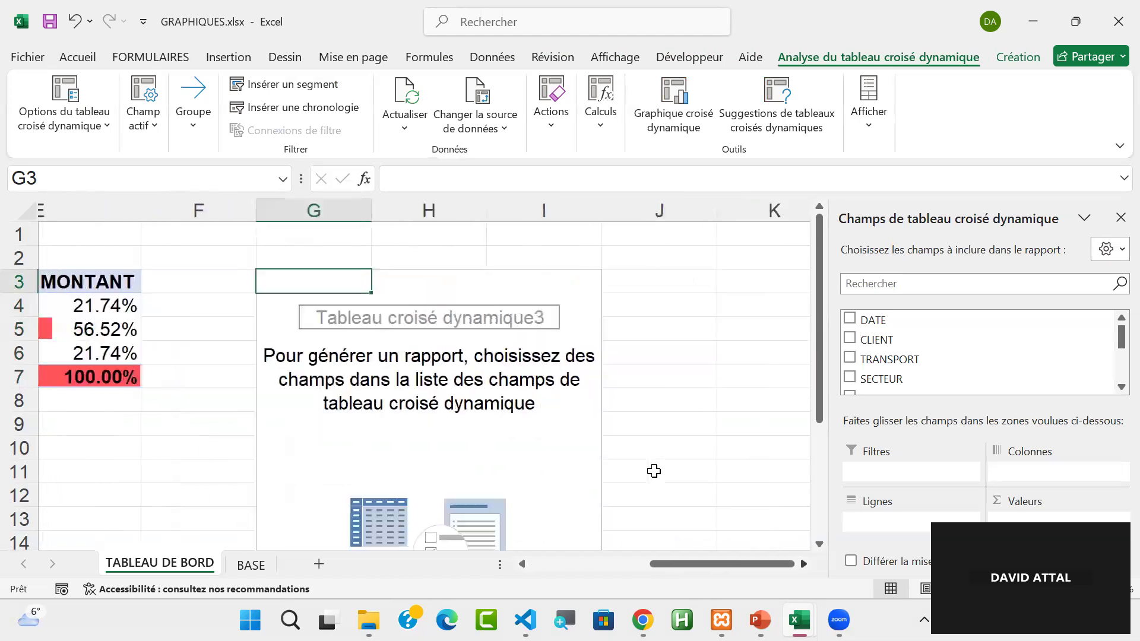
{"action": "left_click", "coordinate": [310, 313]}
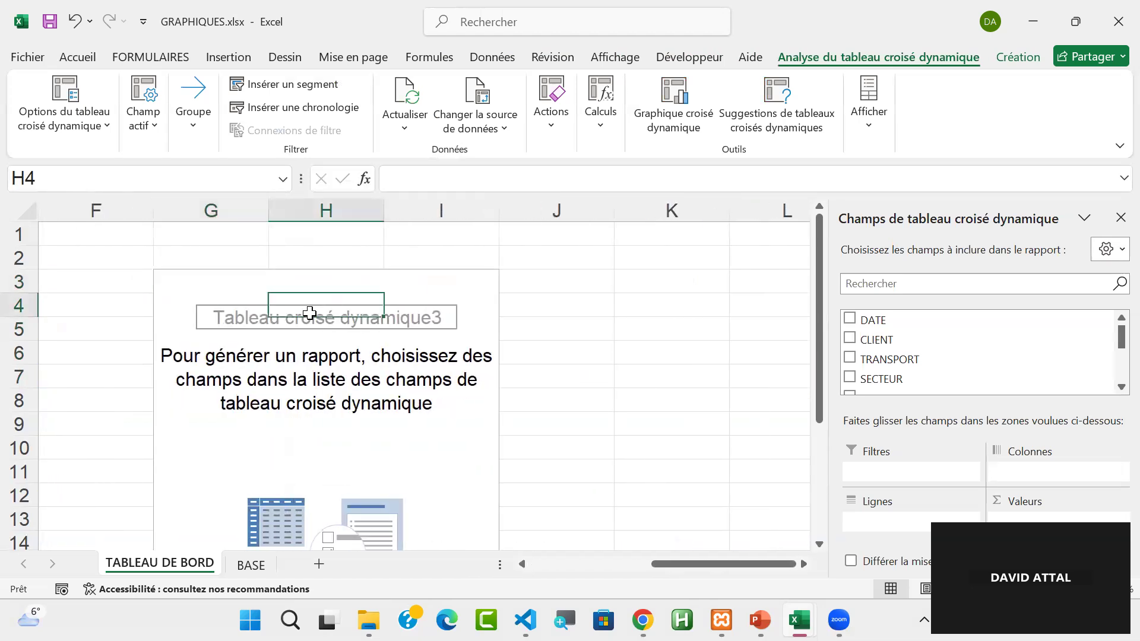
{"action": "right_click", "coordinate": [310, 313]}
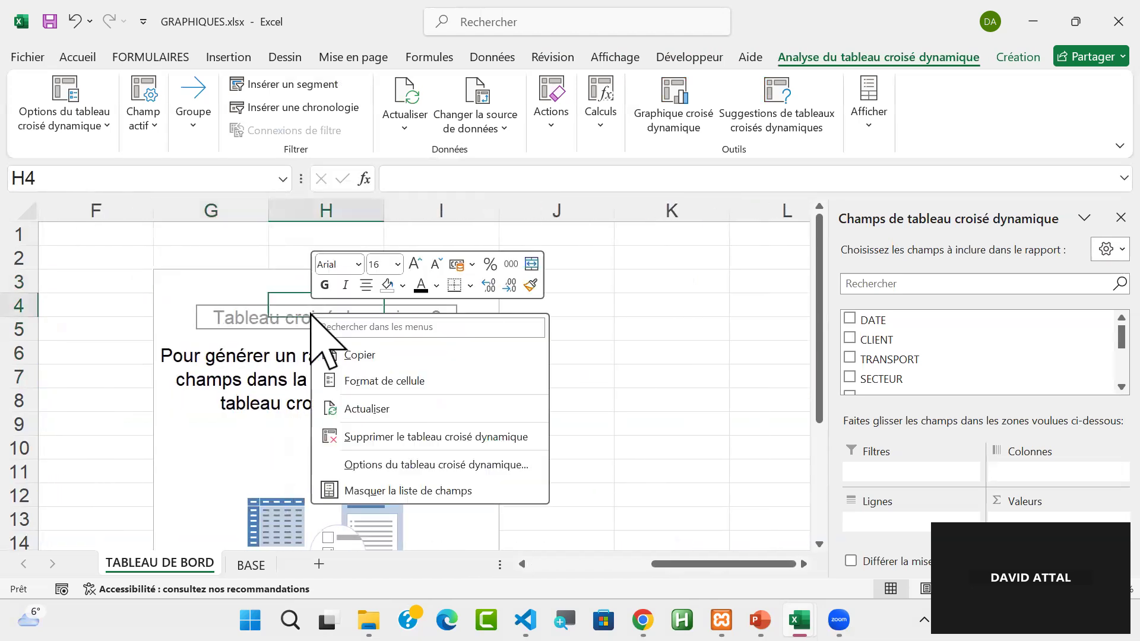
{"action": "left_click", "coordinate": [430, 466]}
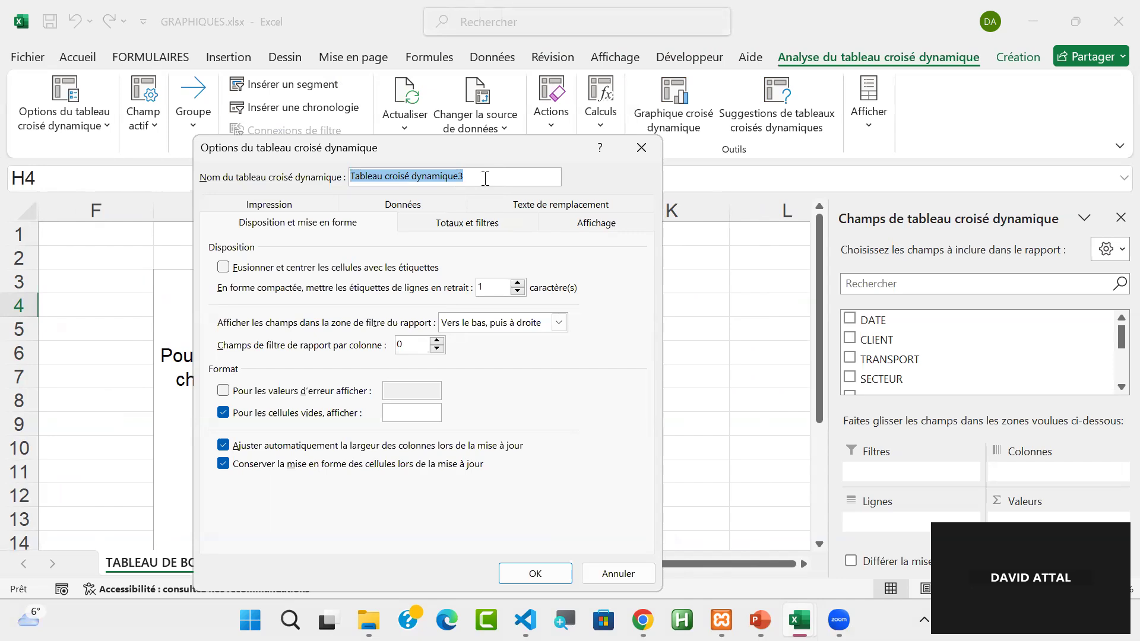
{"action": "key", "text": "BackSpace"}
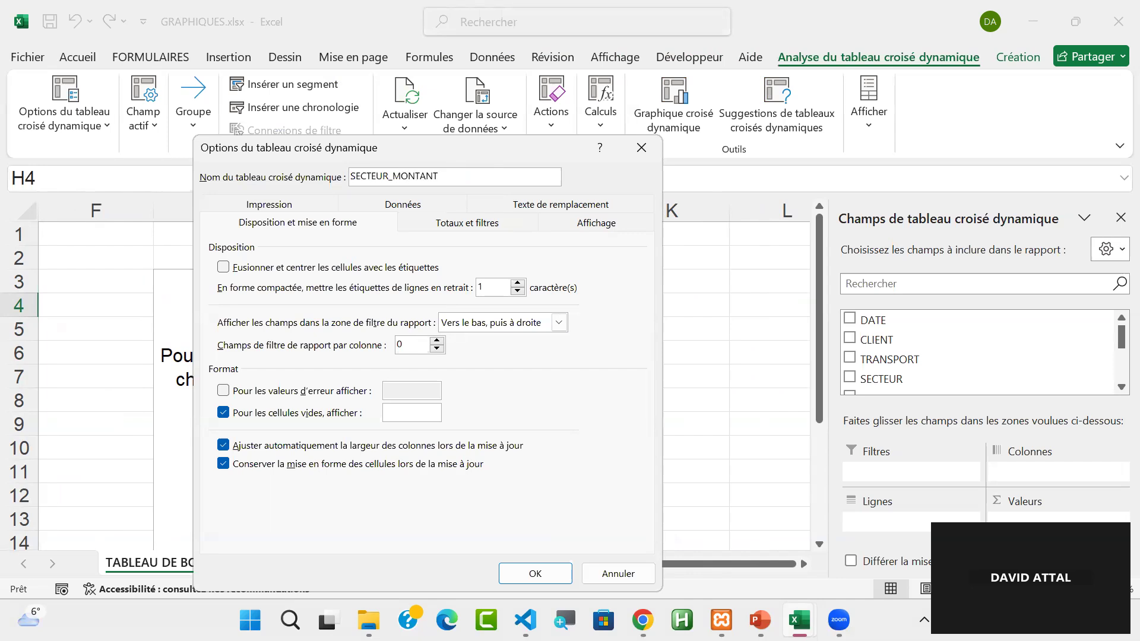
{"action": "key", "text": "Return"}
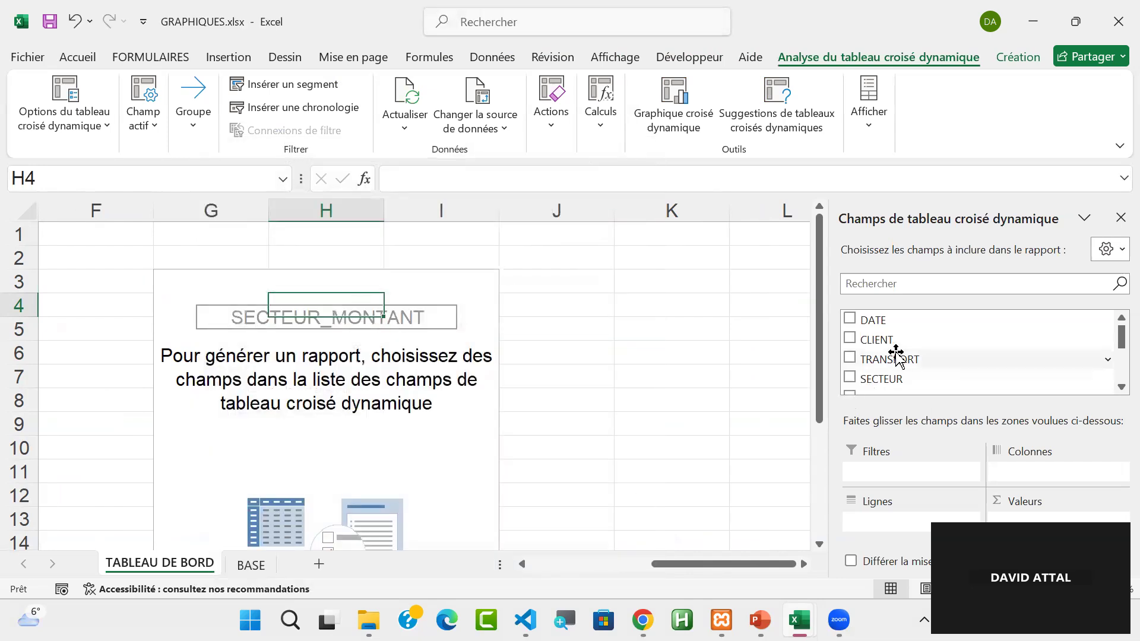
- Add the SECTEUR field as rows and the MONTANT field as summed values to the SECTEUR_MONTANT pivot table
{"action": "left_click", "coordinate": [850, 379]}
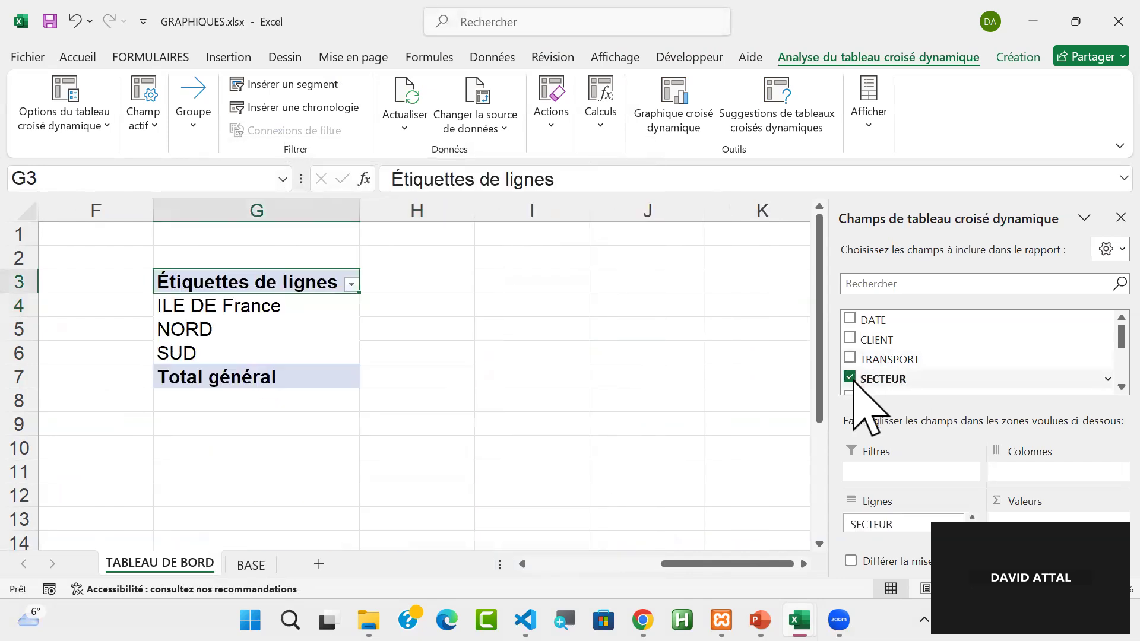
{"action": "scroll", "coordinate": [1042, 365], "scroll_direction": "down", "scroll_amount": 3}
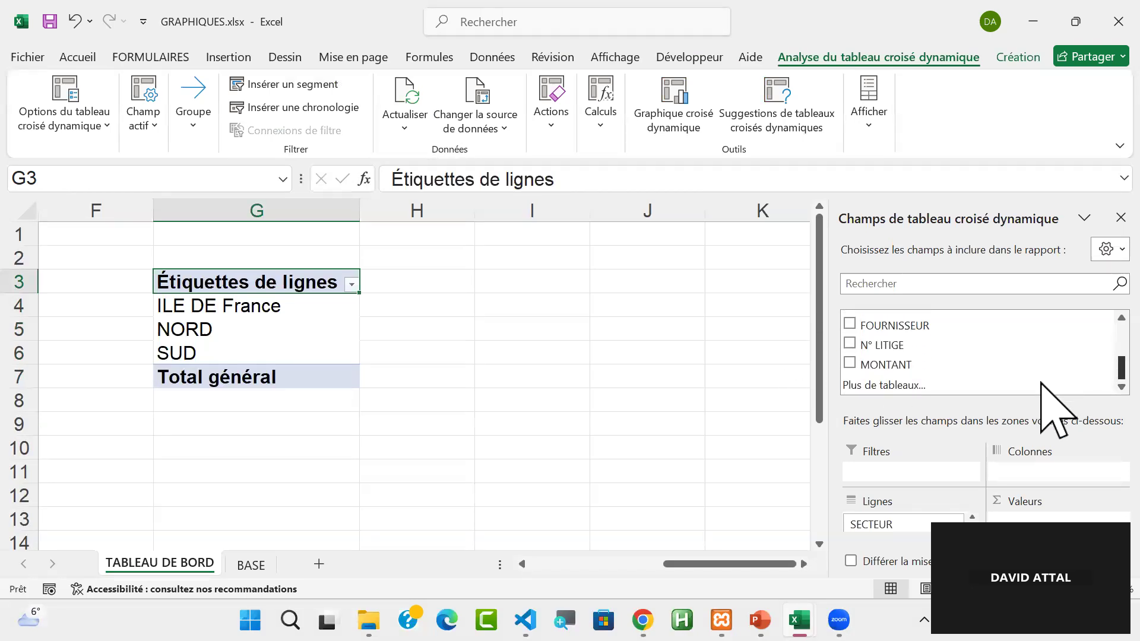
{"action": "left_click", "coordinate": [850, 363]}
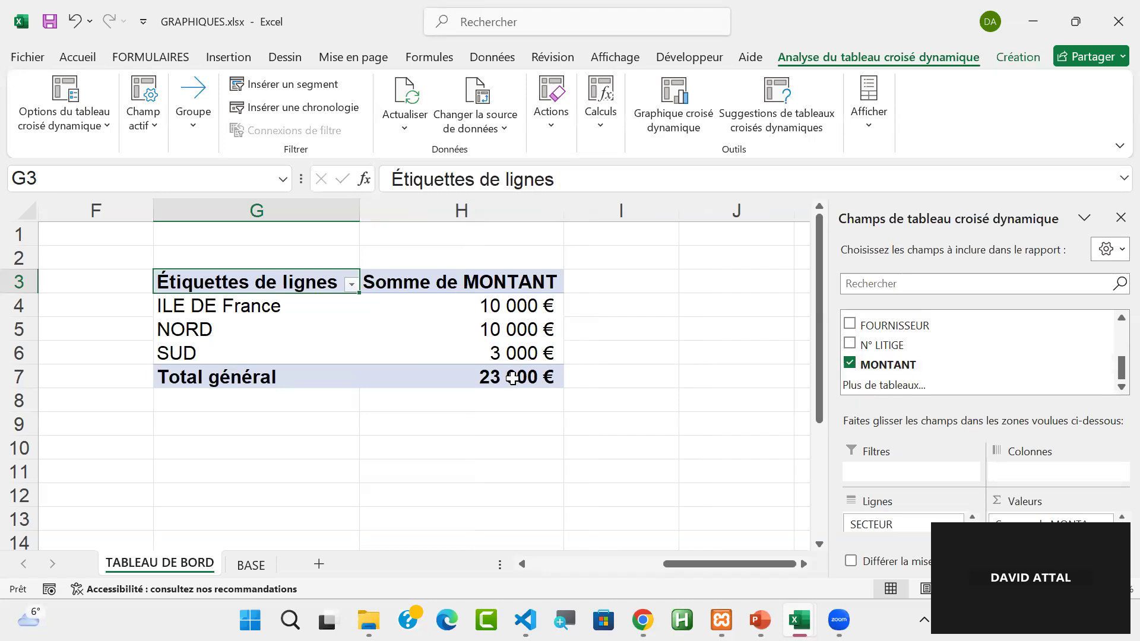
- Show the Somme de MONTANT values of the SECTEUR_MONTANT pivot table as % du total général
{"action": "left_click", "coordinate": [452, 313]}
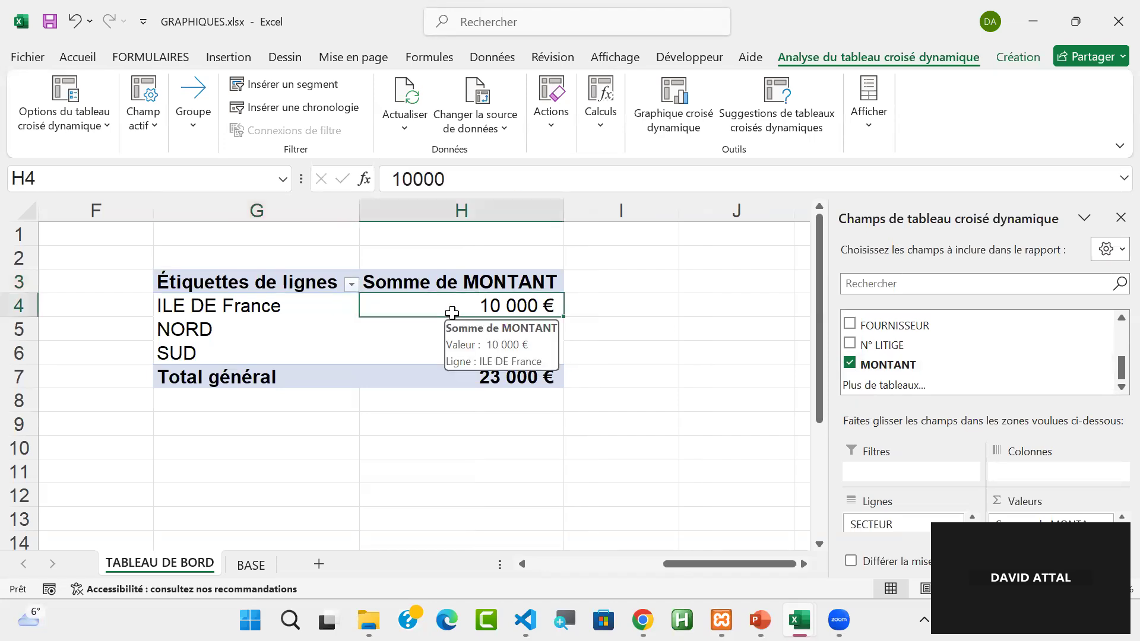
{"action": "right_click", "coordinate": [452, 313]}
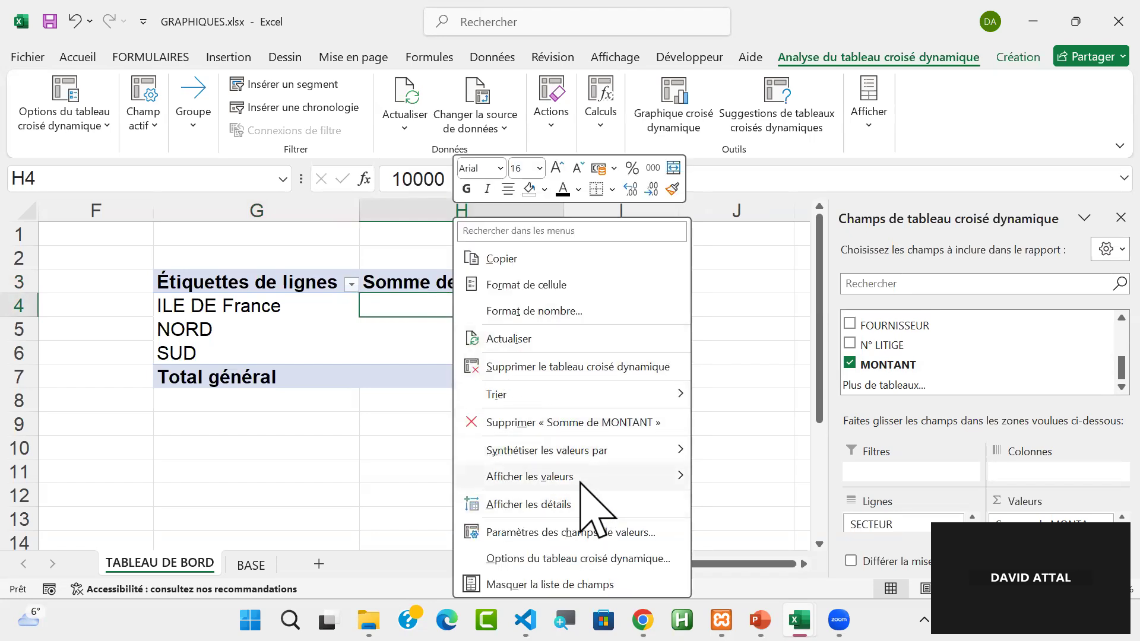
{"action": "mouse_move", "coordinate": [589, 479]}
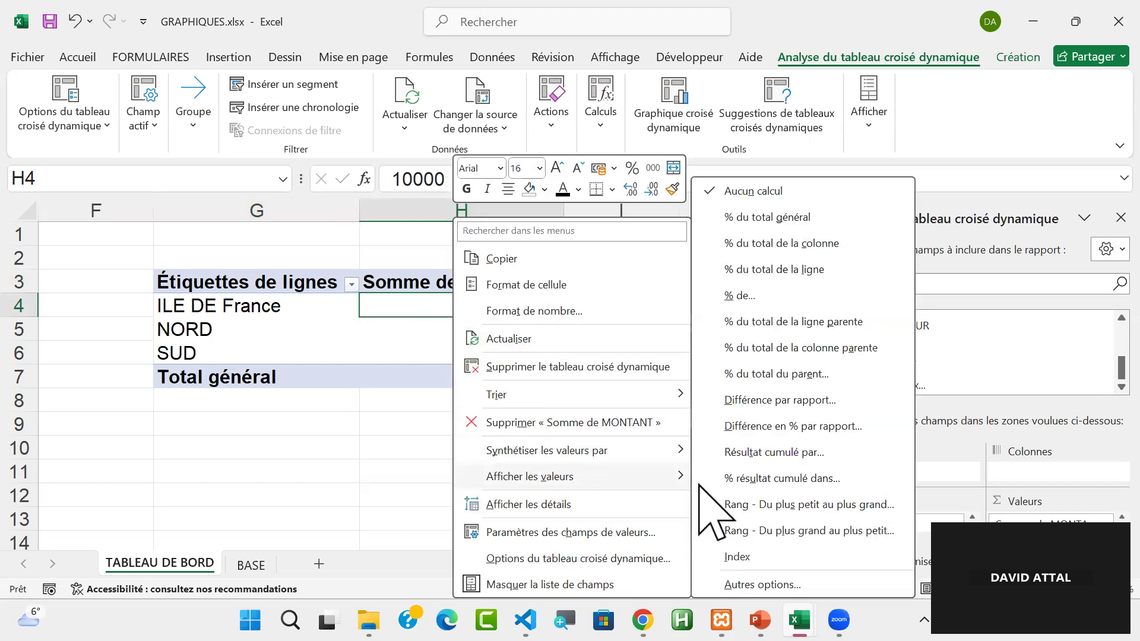
{"action": "left_click", "coordinate": [766, 217]}
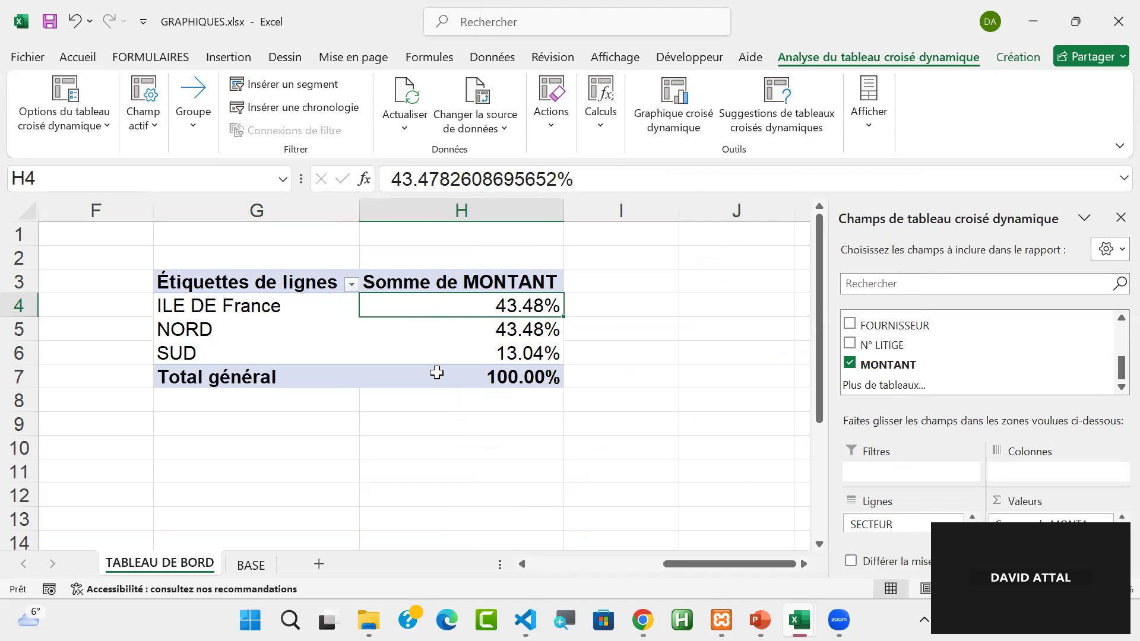
- Apply solid orange data bars to the MONTANT percentages in H4:H7 with conditional formatting
{"action": "left_click_drag", "start_coordinate": [462, 304], "coordinate": [448, 374]}
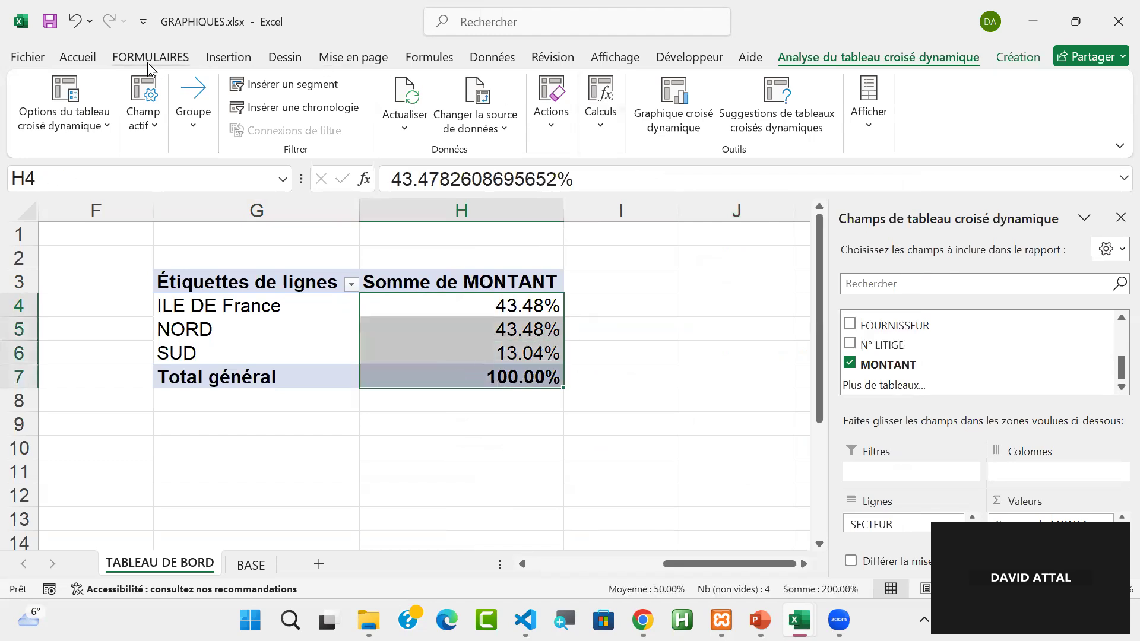
{"action": "left_click", "coordinate": [79, 57]}
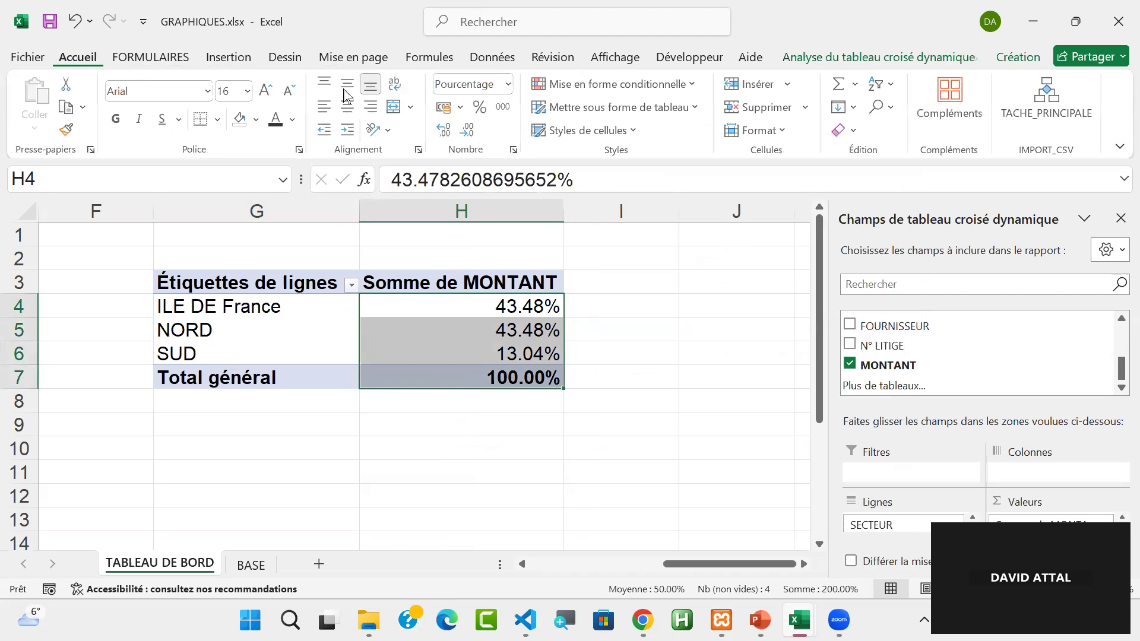
{"action": "left_click", "coordinate": [641, 86]}
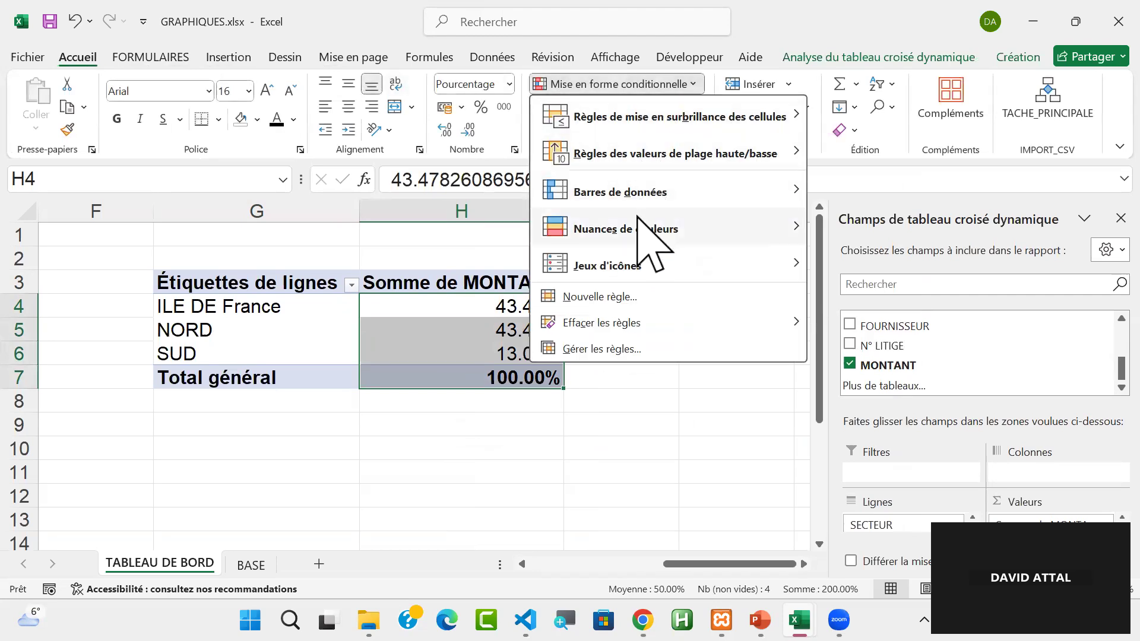
{"action": "mouse_move", "coordinate": [687, 204]}
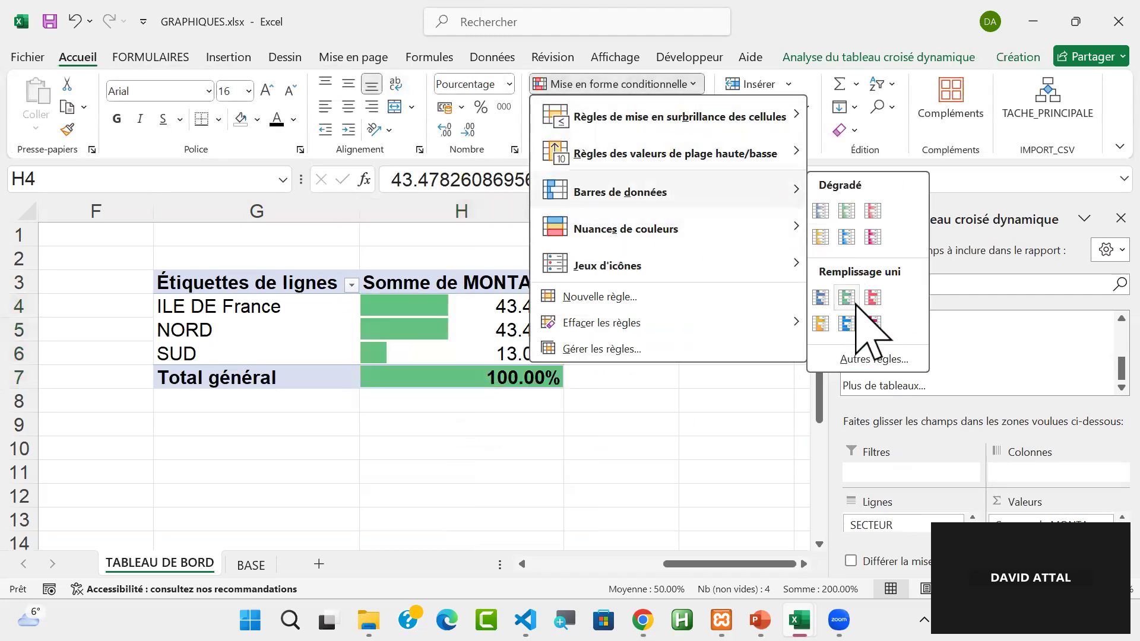
{"action": "left_click", "coordinate": [822, 324]}
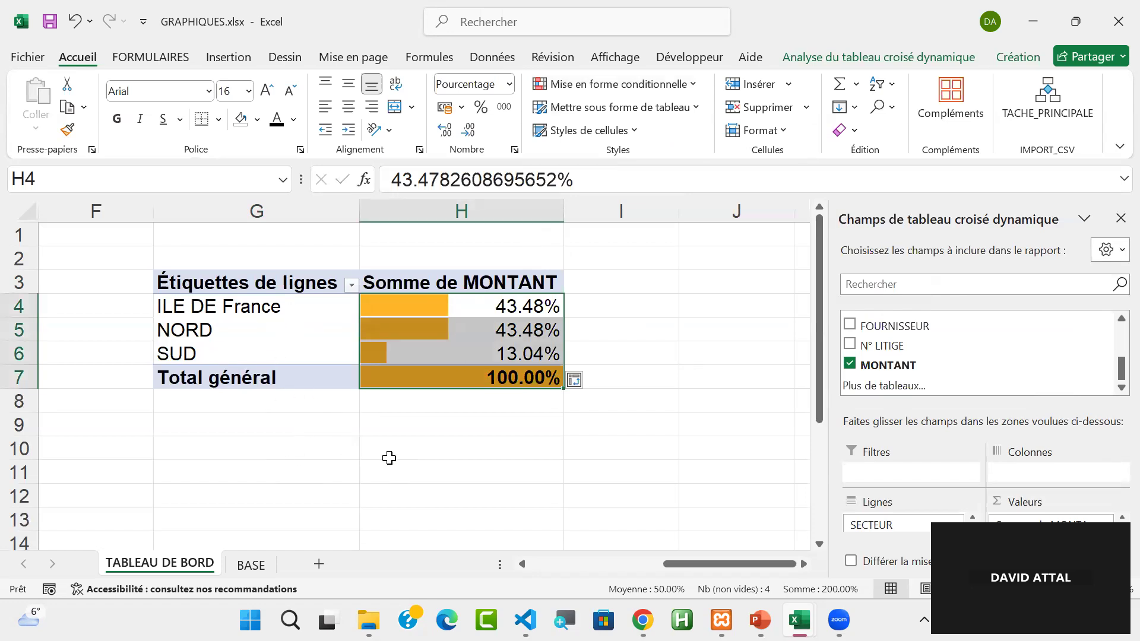
- Insert a 2D pie (Secteurs) pivot chart from the client pivot table in D3:E7
{"action": "scroll", "coordinate": [738, 511], "scroll_direction": "left", "scroll_amount": 5}
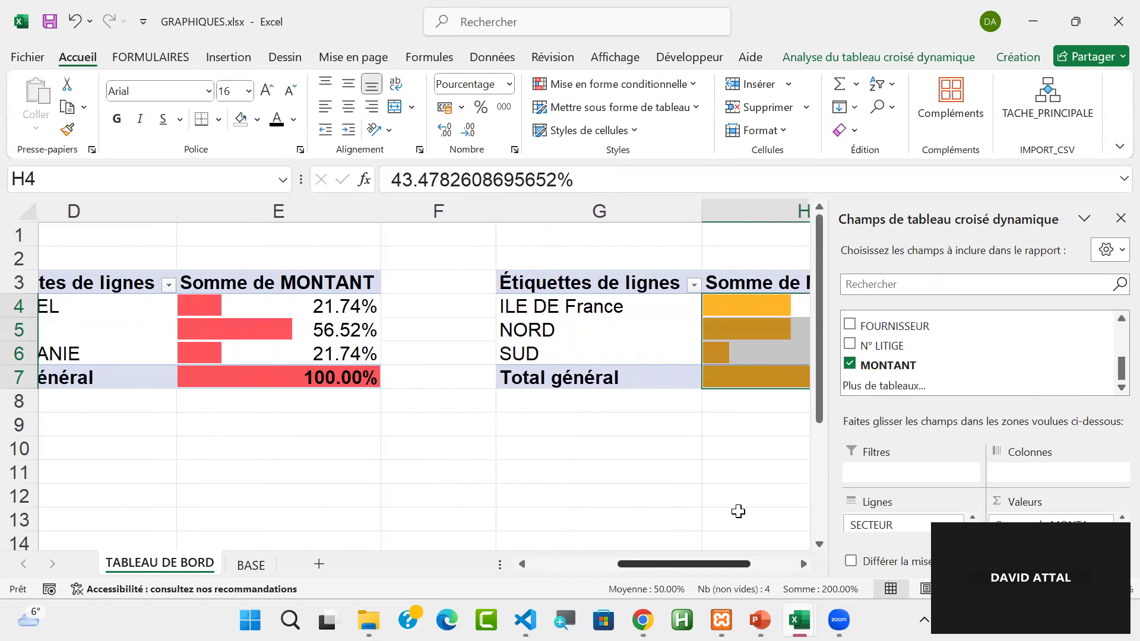
{"action": "scroll", "coordinate": [737, 511], "scroll_direction": "right", "scroll_amount": 3}
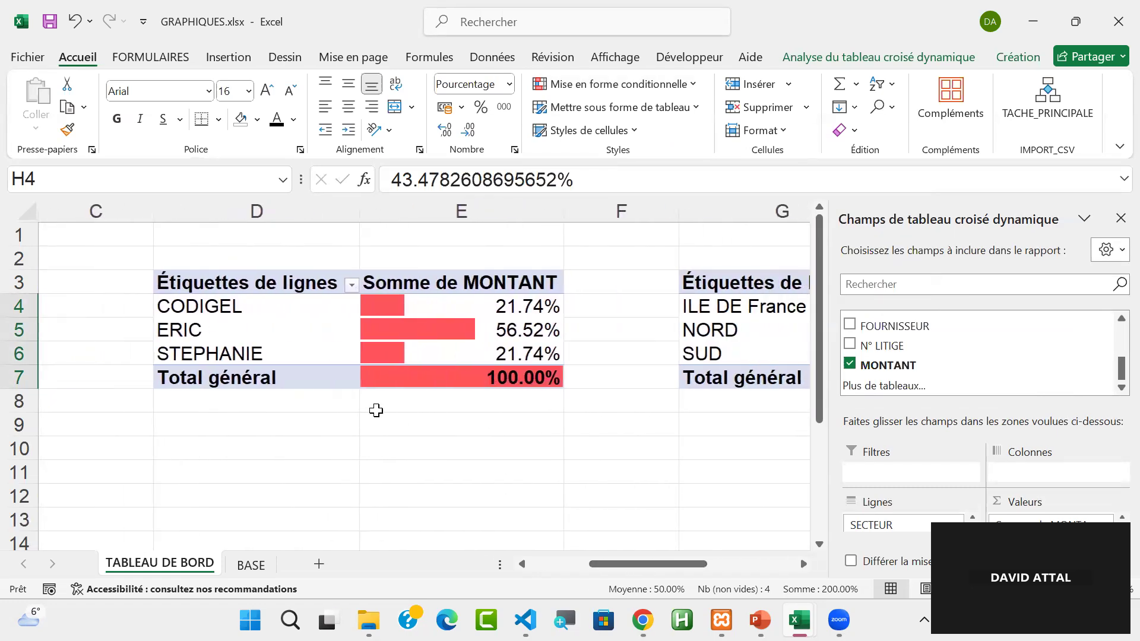
{"action": "left_click_drag", "start_coordinate": [245, 289], "coordinate": [476, 374]}
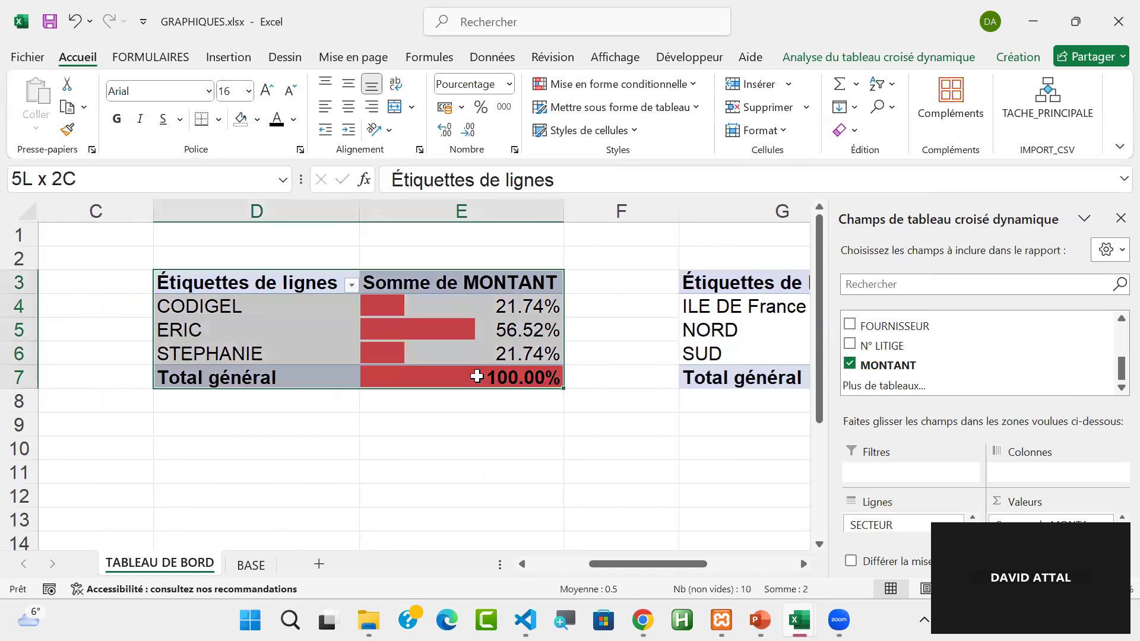
{"action": "left_click", "coordinate": [870, 57]}
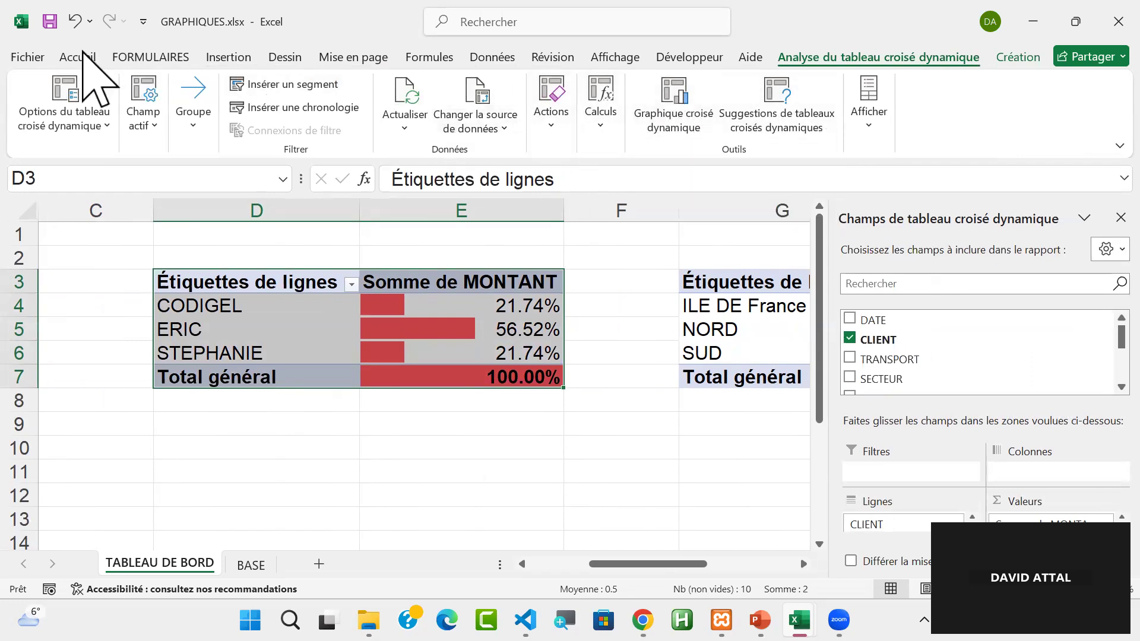
{"action": "left_click", "coordinate": [226, 57]}
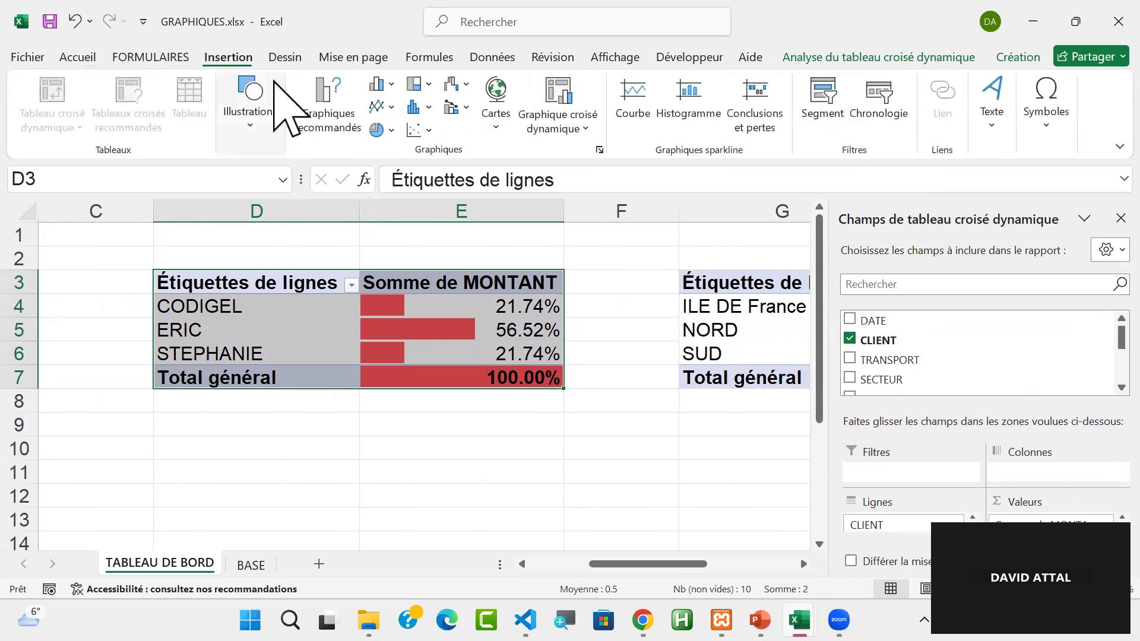
{"action": "left_click", "coordinate": [328, 109]}
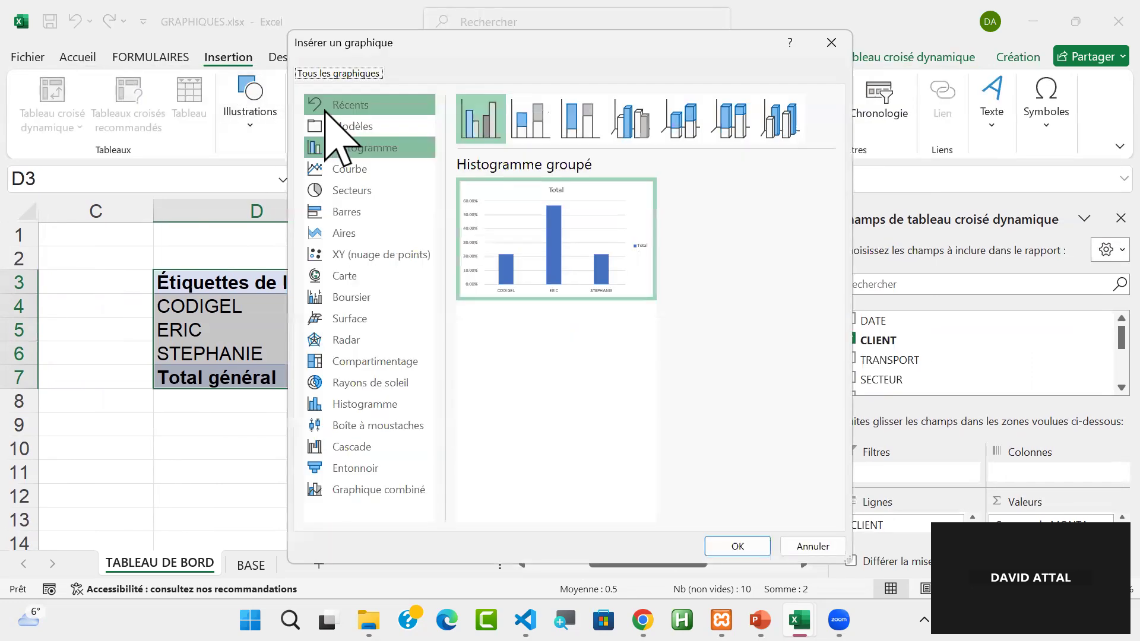
{"action": "left_click", "coordinate": [359, 191]}
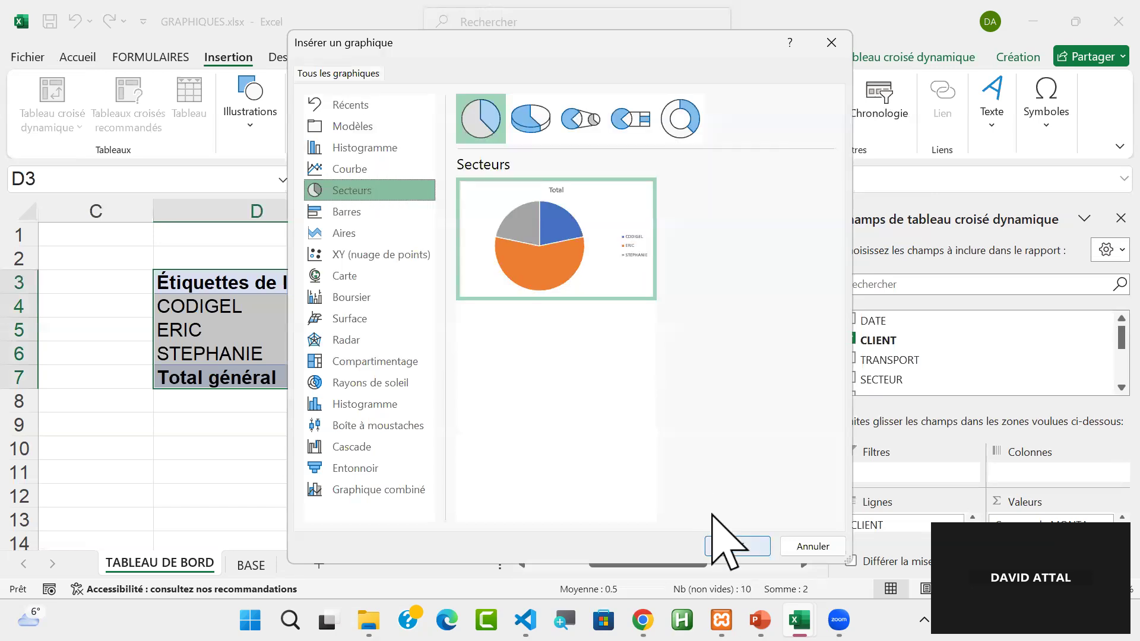
{"action": "left_click", "coordinate": [725, 542]}
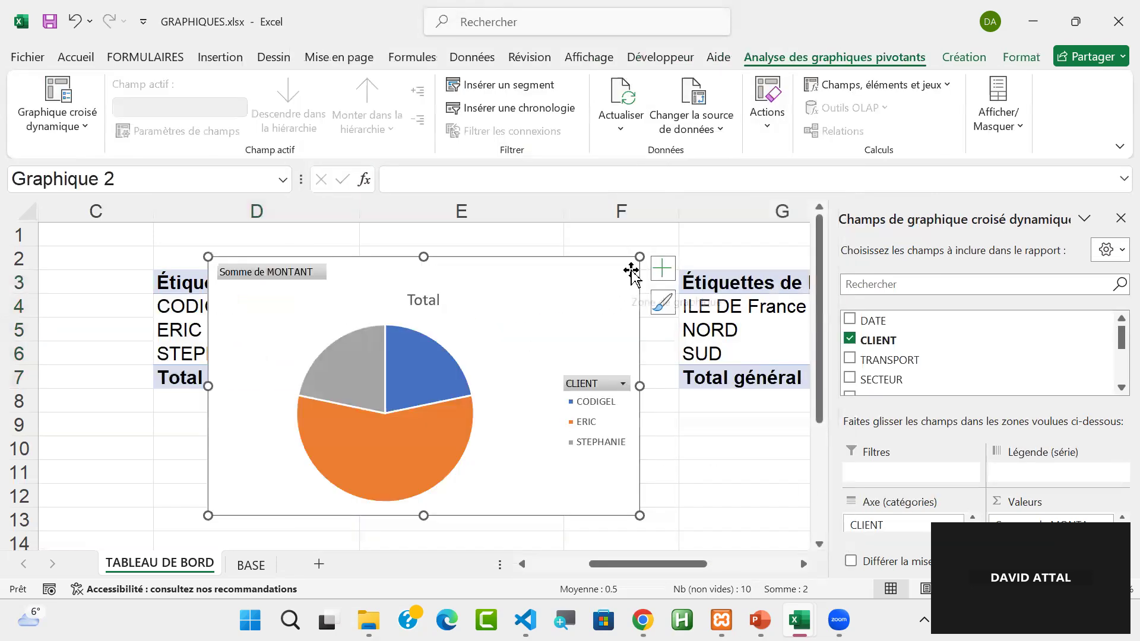
- Shrink the new pie chart and place it directly below the client pivot table, spanning columns D and E from row 8
{"action": "mouse_move", "coordinate": [522, 267]}
{"action": "left_mouse_down"}
{"action": "mouse_move", "coordinate": [567, 295]}
{"action": "mouse_move", "coordinate": [499, 329]}
{"action": "mouse_move", "coordinate": [446, 333]}
{"action": "mouse_move", "coordinate": [463, 331]}
{"action": "left_mouse_up"}
{"action": "left_click_drag", "start_coordinate": [577, 318], "coordinate": [558, 423]}
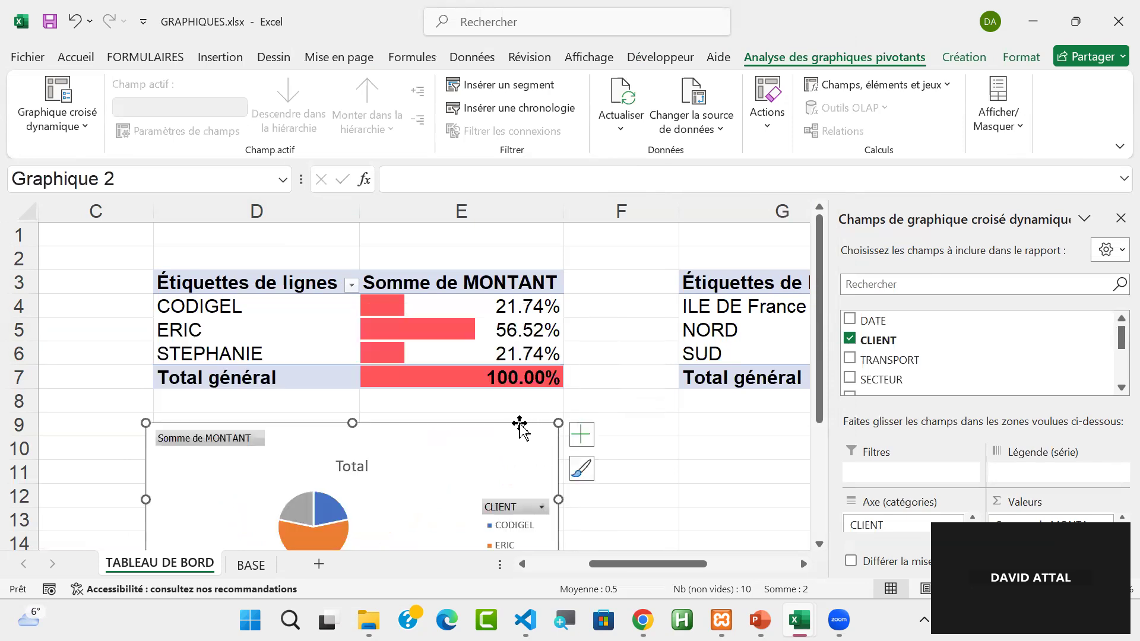
{"action": "left_click_drag", "start_coordinate": [485, 440], "coordinate": [491, 412]}
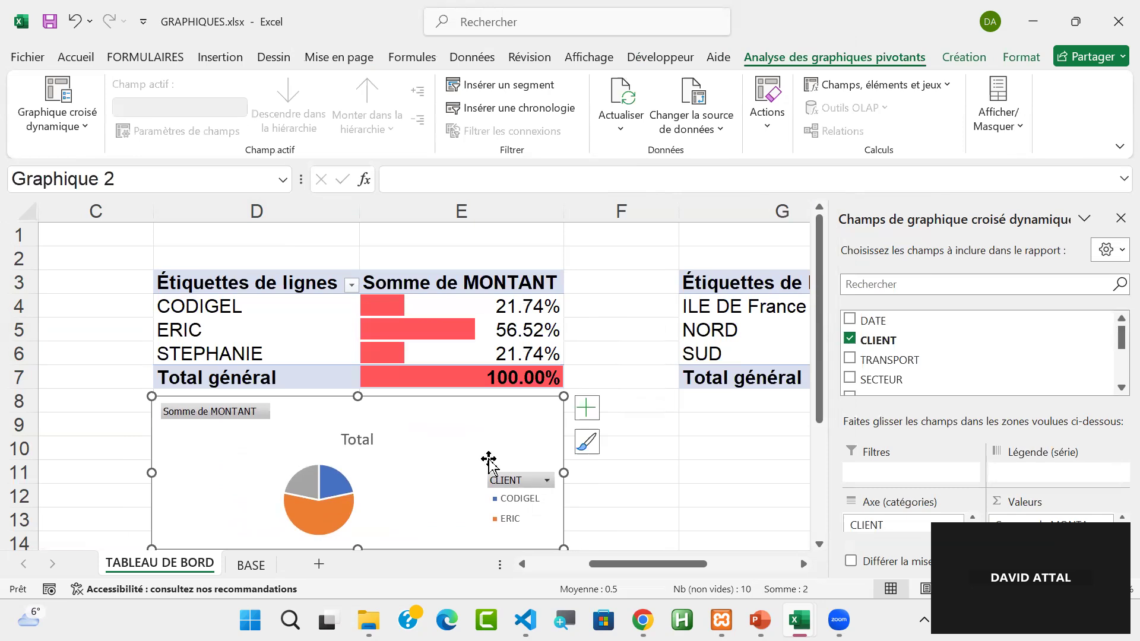
- Remove the title and the legend from the client MONTANT pie chart
{"action": "left_click", "coordinate": [587, 407]}
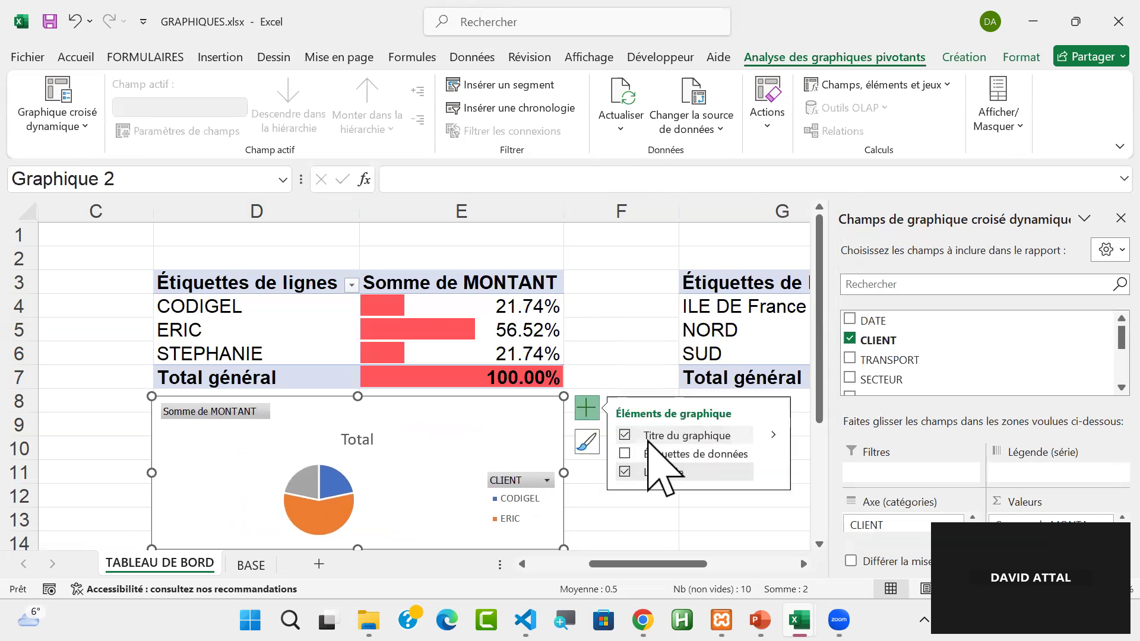
{"action": "left_click", "coordinate": [625, 436]}
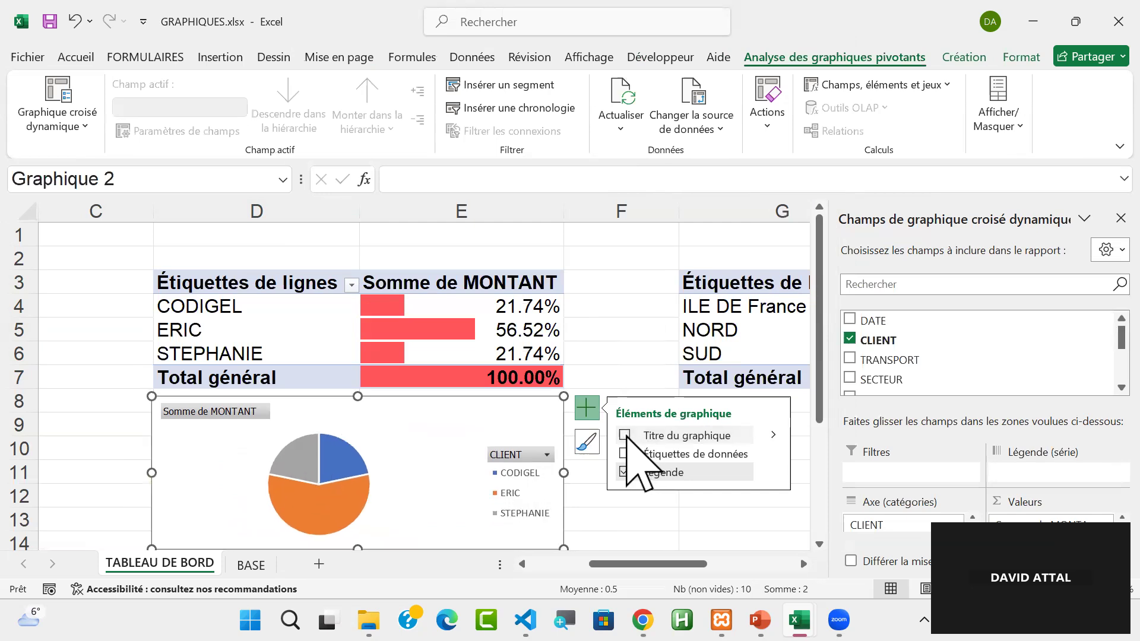
{"action": "left_click", "coordinate": [624, 472]}
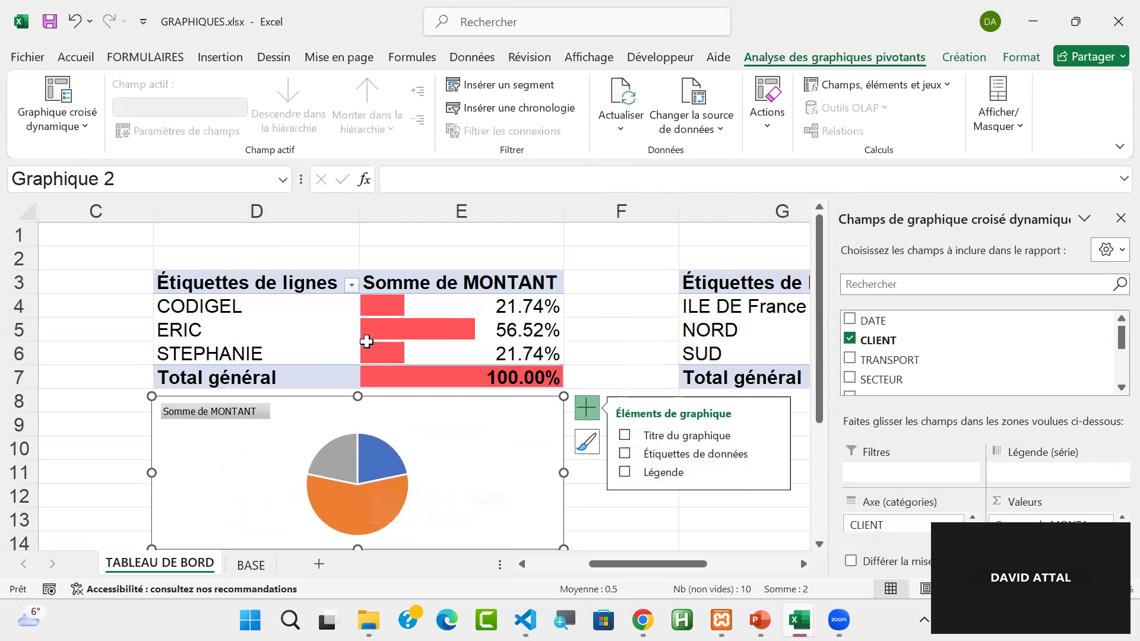
- Pull the CODIGEL slice out of the client MONTANT pie to a point explosion of about 58 %
{"action": "left_click", "coordinate": [375, 469]}
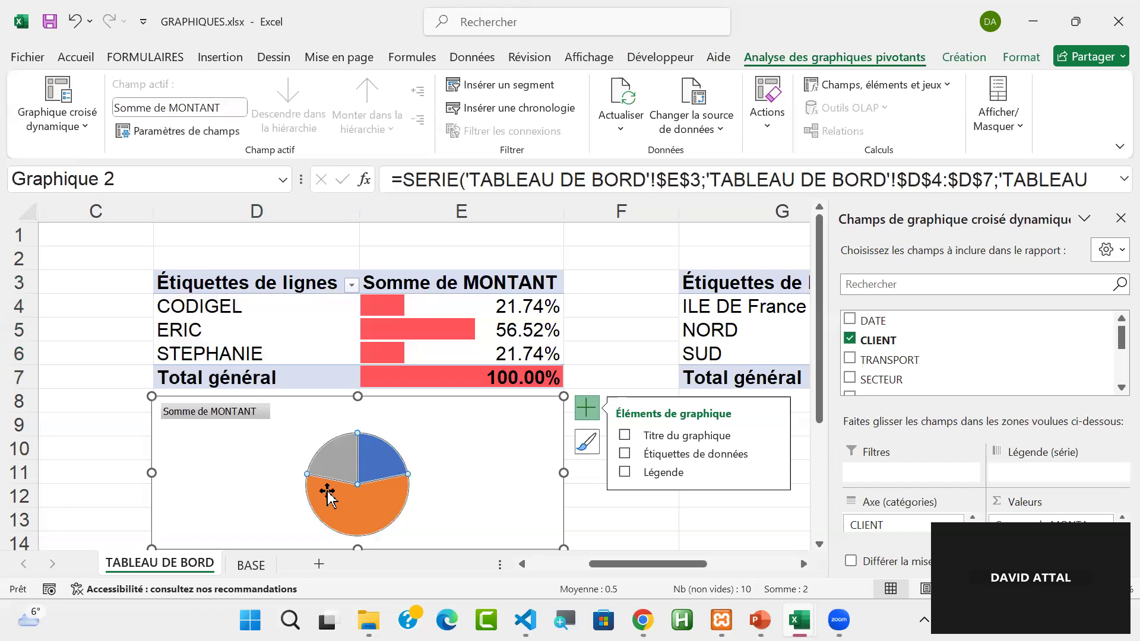
{"action": "mouse_move", "coordinate": [373, 460]}
{"action": "left_mouse_down"}
{"action": "mouse_move", "coordinate": [403, 446]}
{"action": "mouse_move", "coordinate": [376, 455]}
{"action": "mouse_move", "coordinate": [386, 458]}
{"action": "left_mouse_up"}
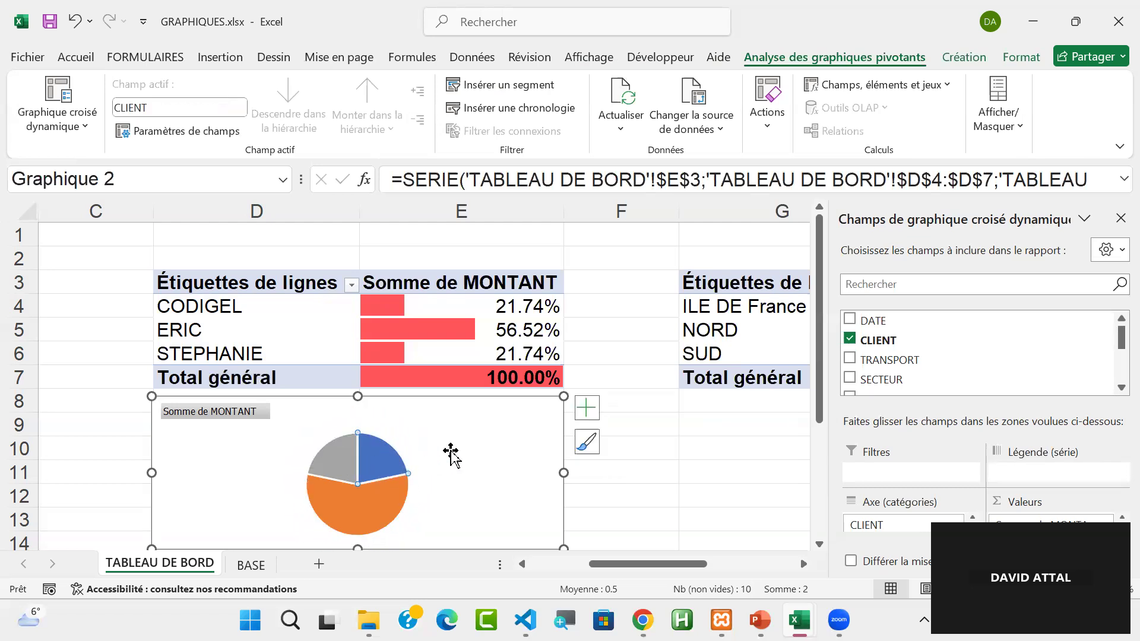
{"action": "double_click", "coordinate": [378, 460]}
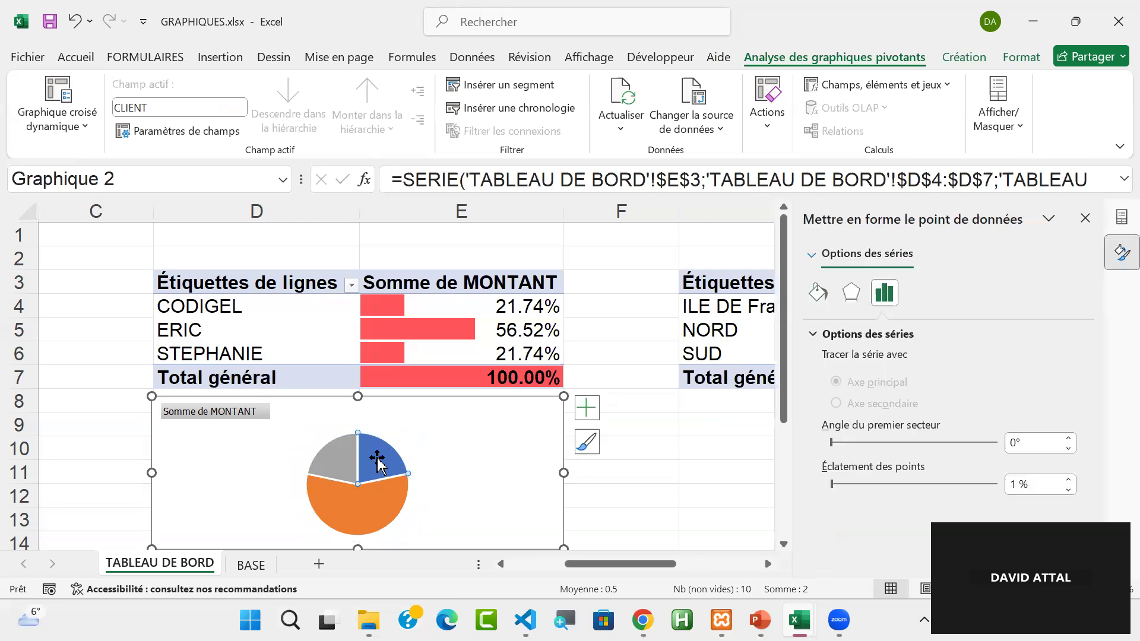
{"action": "left_click_drag", "start_coordinate": [377, 457], "coordinate": [402, 440]}
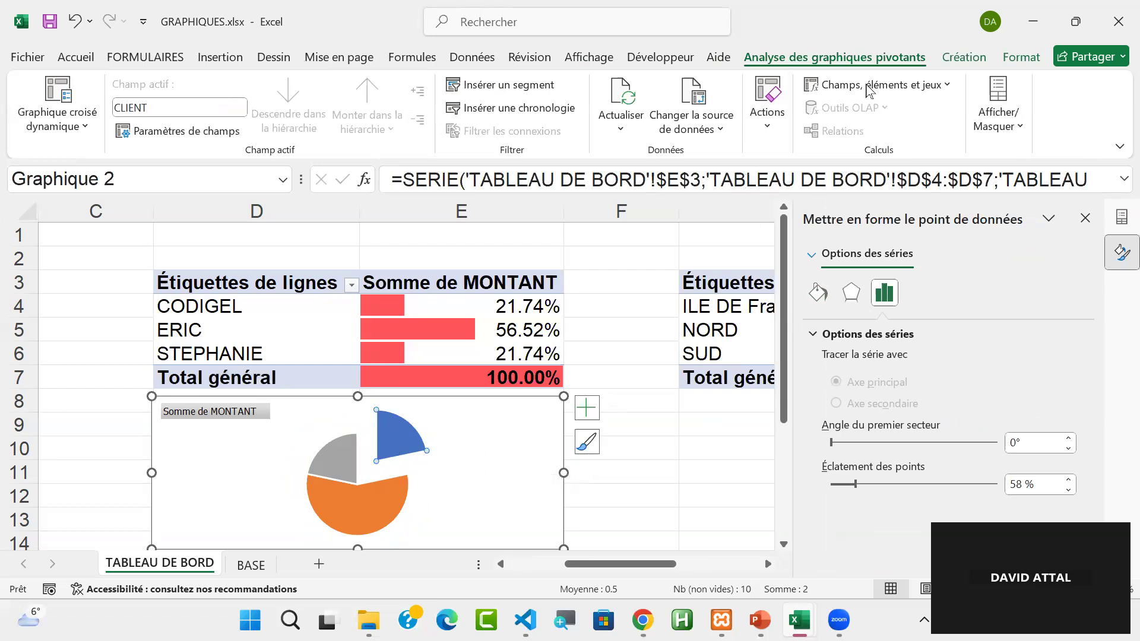
- Fill the exploded CODIGEL slice with a lighter theme blue and close the formatting pane
{"action": "left_click", "coordinate": [1021, 59]}
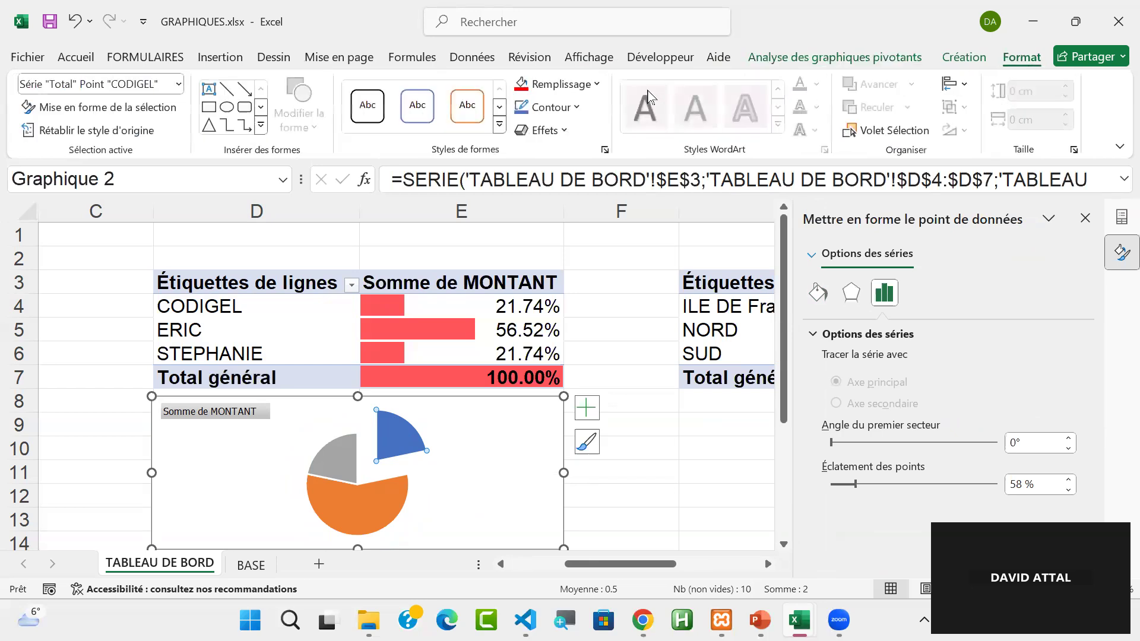
{"action": "left_click", "coordinate": [593, 84]}
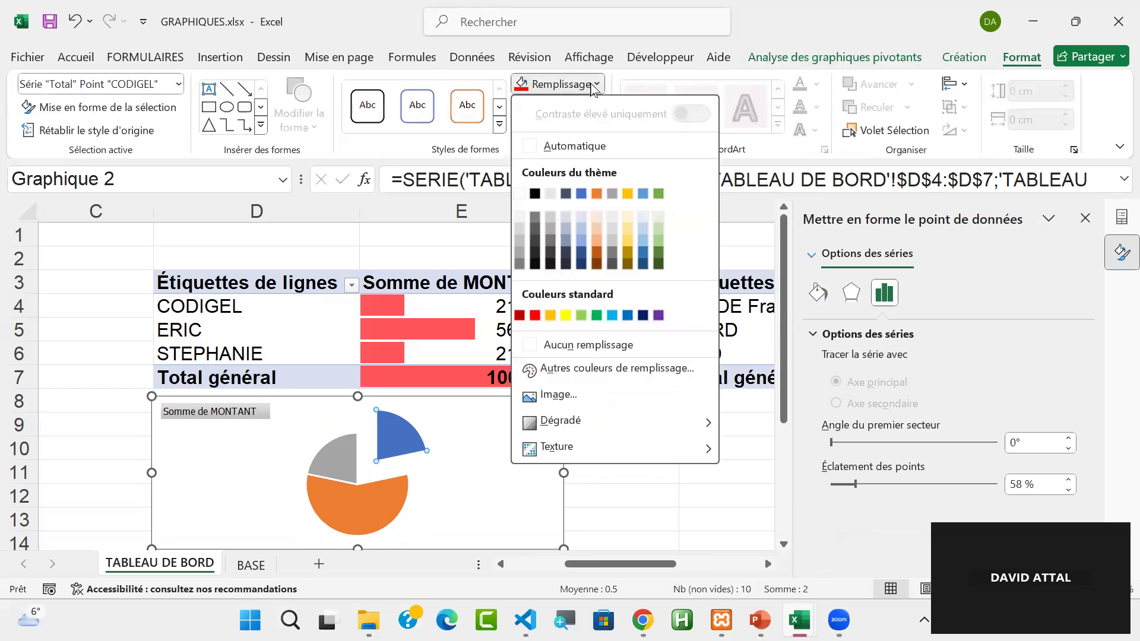
{"action": "left_click", "coordinate": [582, 242]}
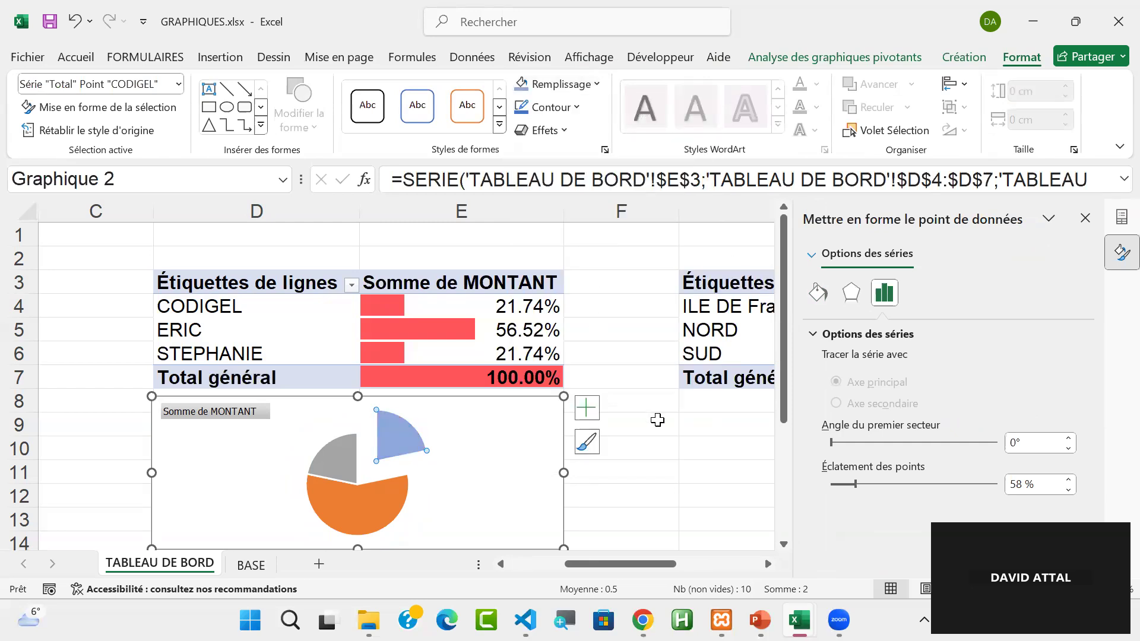
{"action": "left_click", "coordinate": [691, 420]}
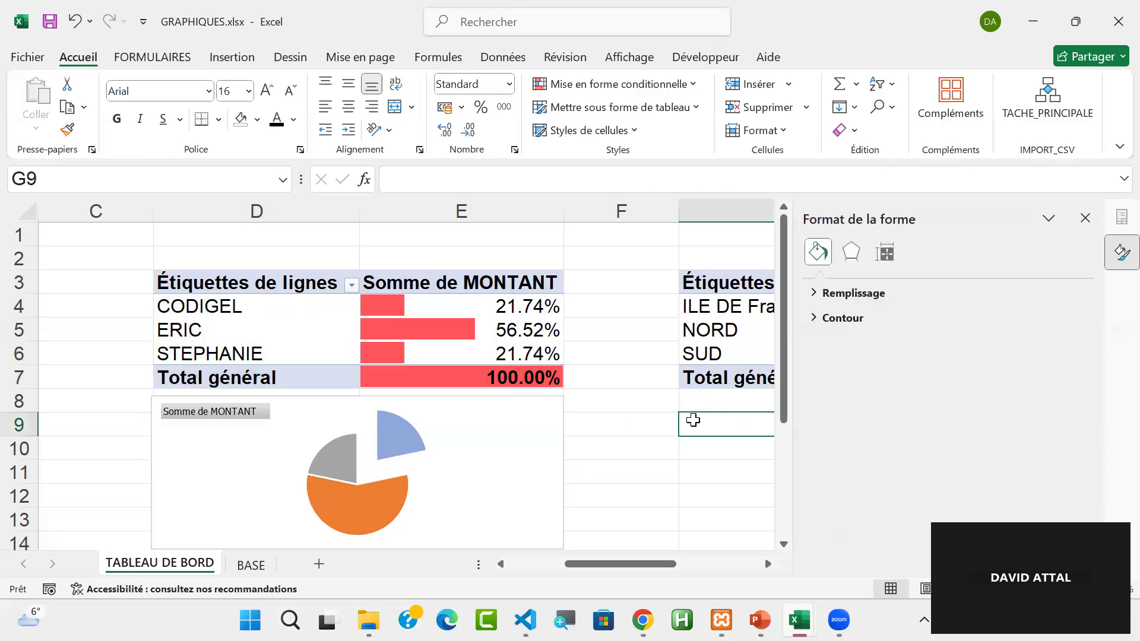
{"action": "left_click", "coordinate": [1085, 217]}
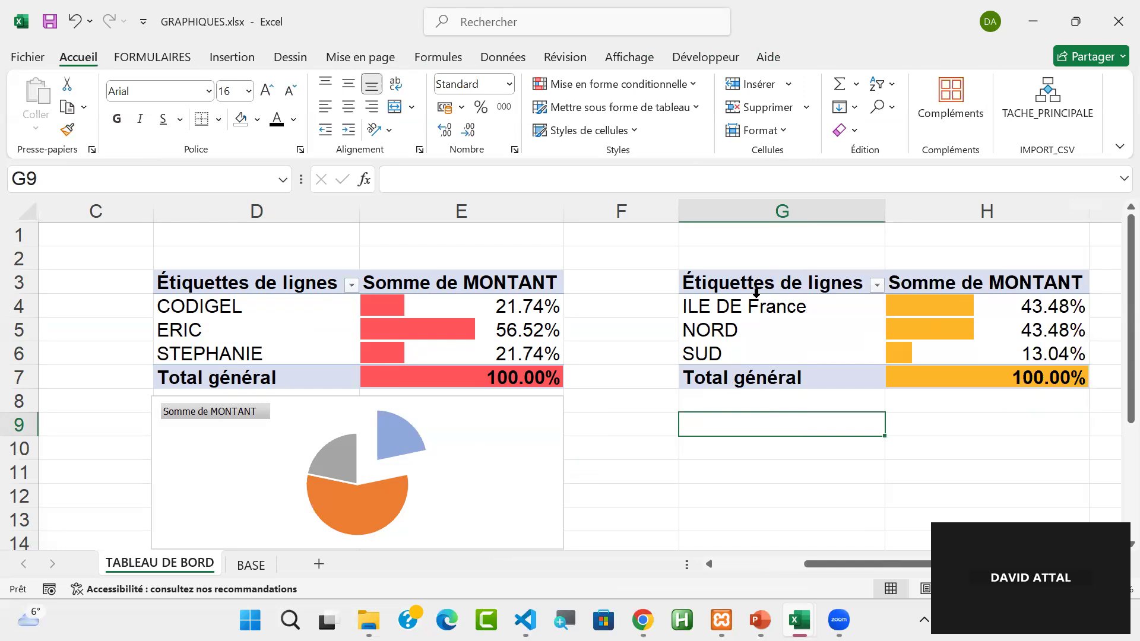
- Insert a Histogramme groupé pivot chart from the sector pivot table G3:H7 and place it directly below that table
{"action": "left_click_drag", "start_coordinate": [758, 287], "coordinate": [1012, 377]}
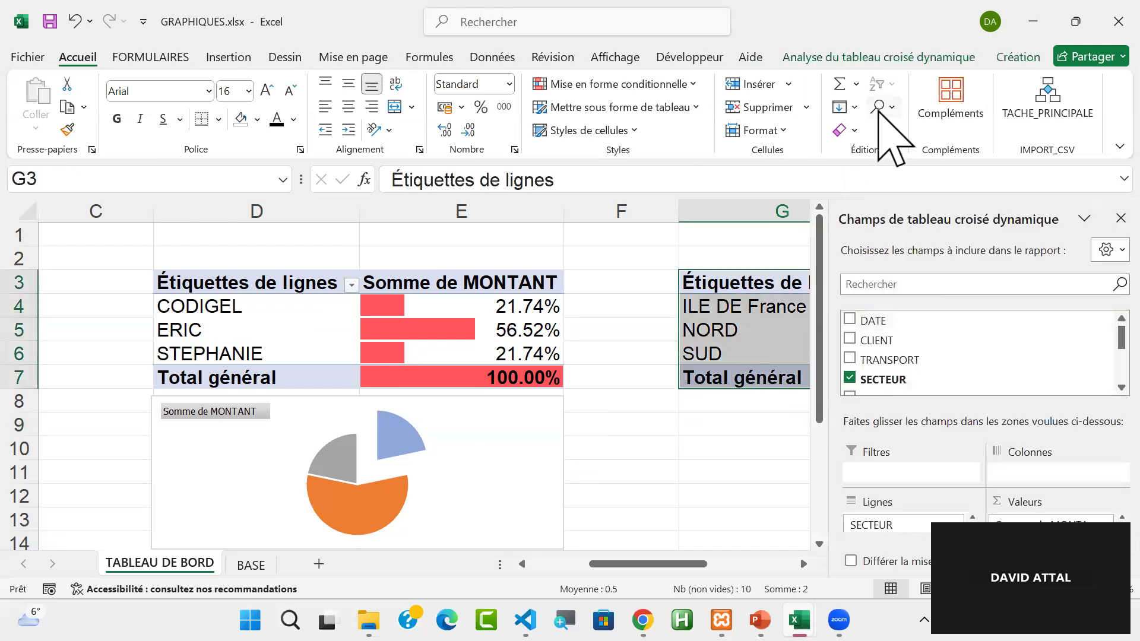
{"action": "left_click", "coordinate": [228, 57]}
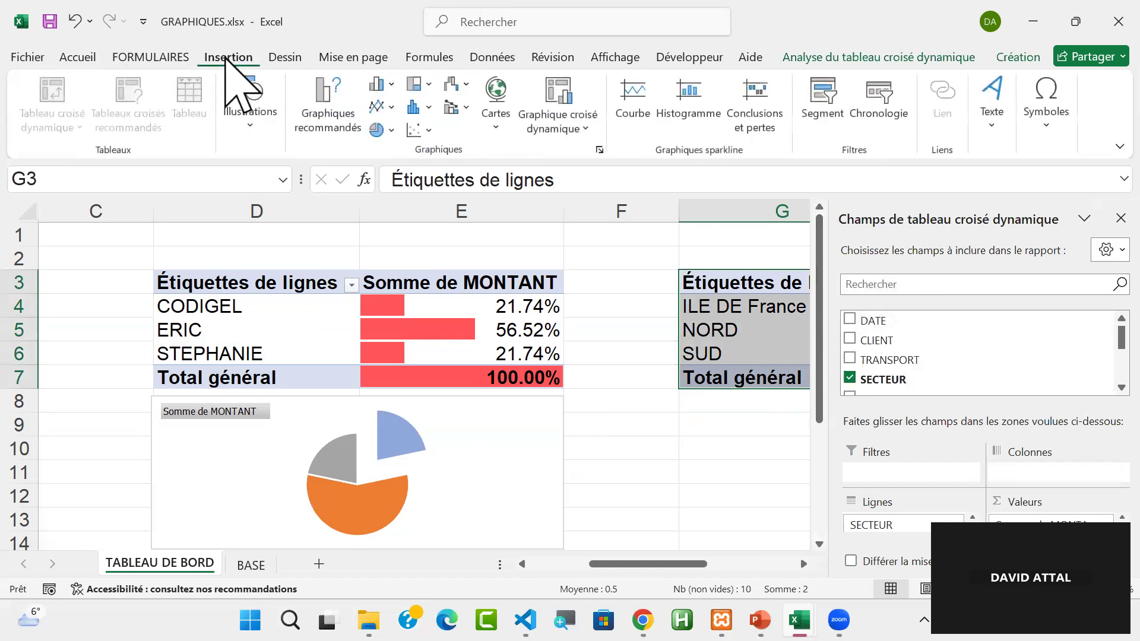
{"action": "left_click", "coordinate": [326, 111]}
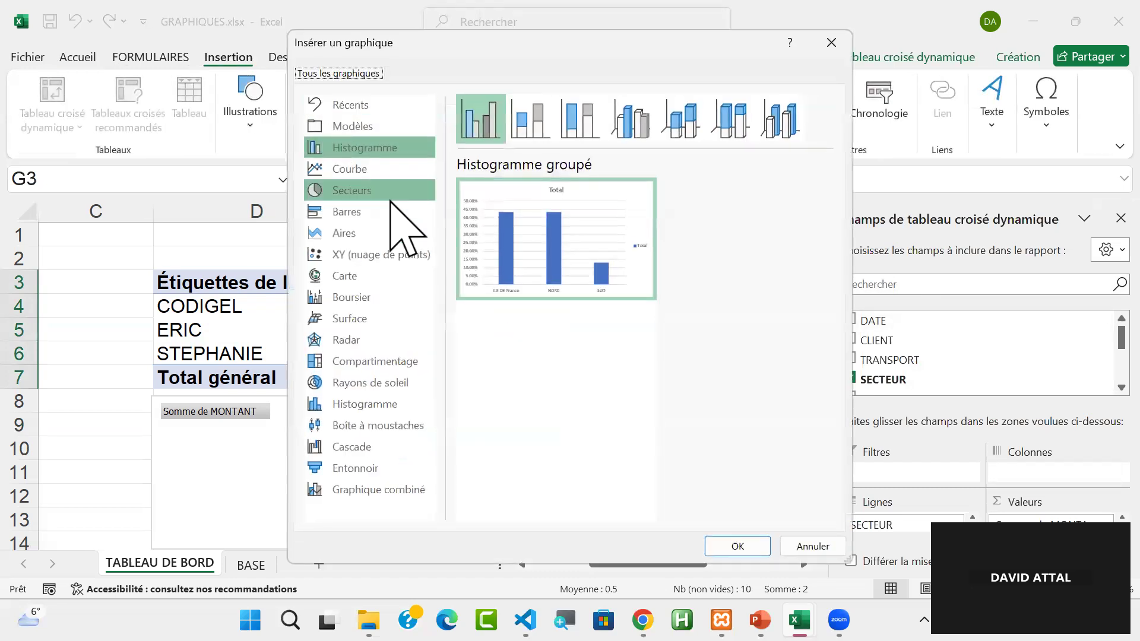
{"action": "mouse_move", "coordinate": [543, 228]}
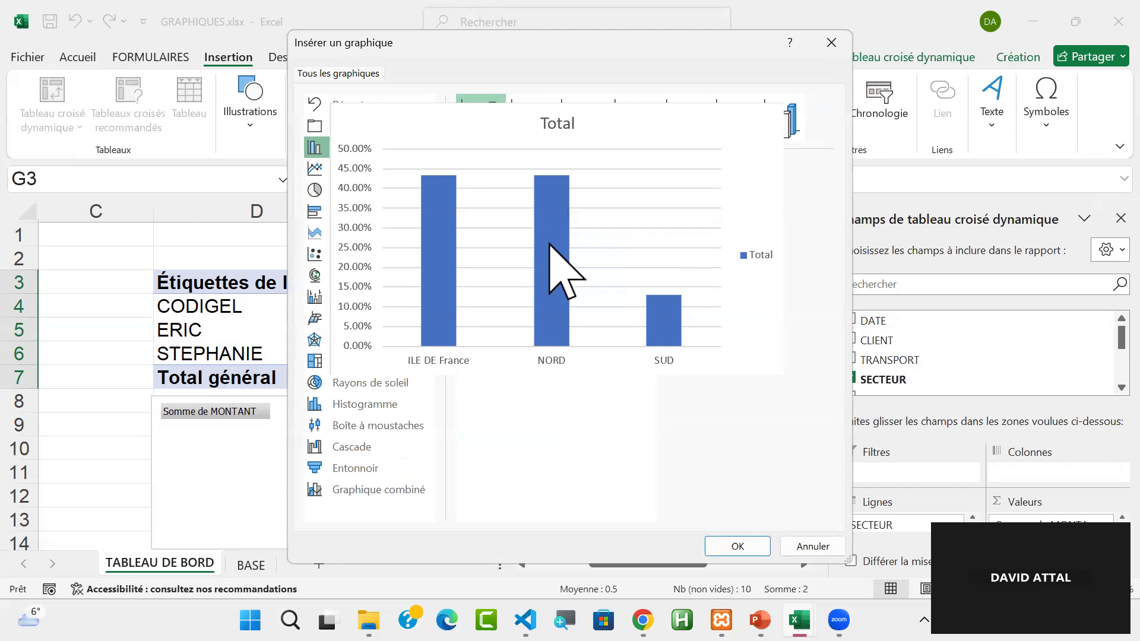
{"action": "left_click", "coordinate": [737, 542]}
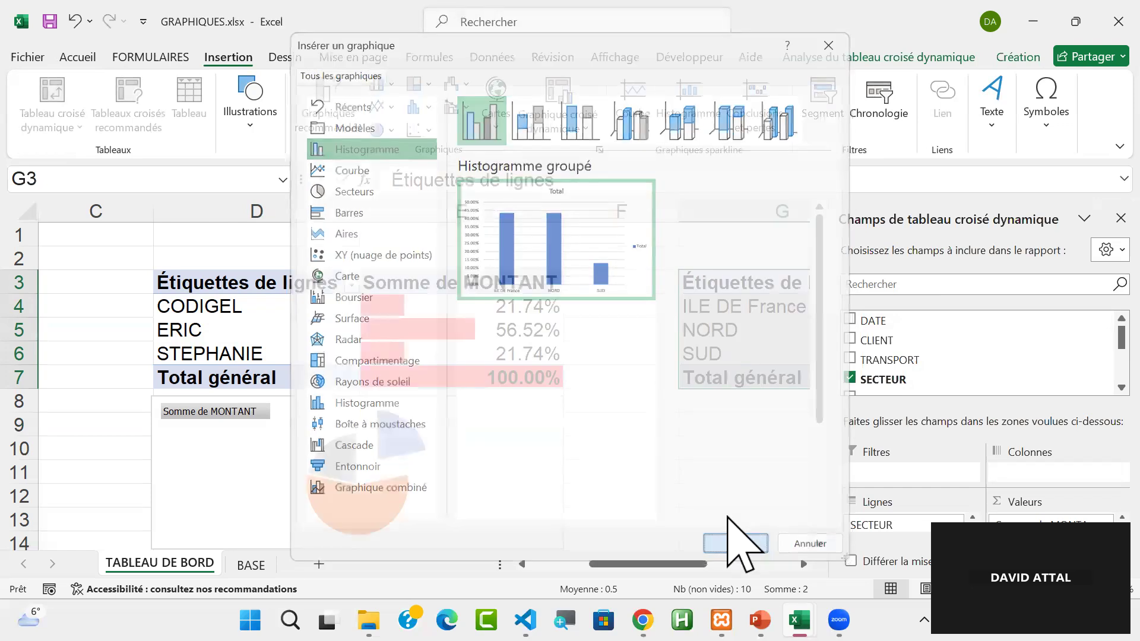
{"action": "mouse_move", "coordinate": [383, 262]}
{"action": "left_mouse_down"}
{"action": "mouse_move", "coordinate": [582, 338]}
{"action": "mouse_move", "coordinate": [652, 386]}
{"action": "mouse_move", "coordinate": [738, 408]}
{"action": "mouse_move", "coordinate": [811, 406]}
{"action": "mouse_move", "coordinate": [710, 390]}
{"action": "mouse_move", "coordinate": [734, 407]}
{"action": "left_mouse_up"}
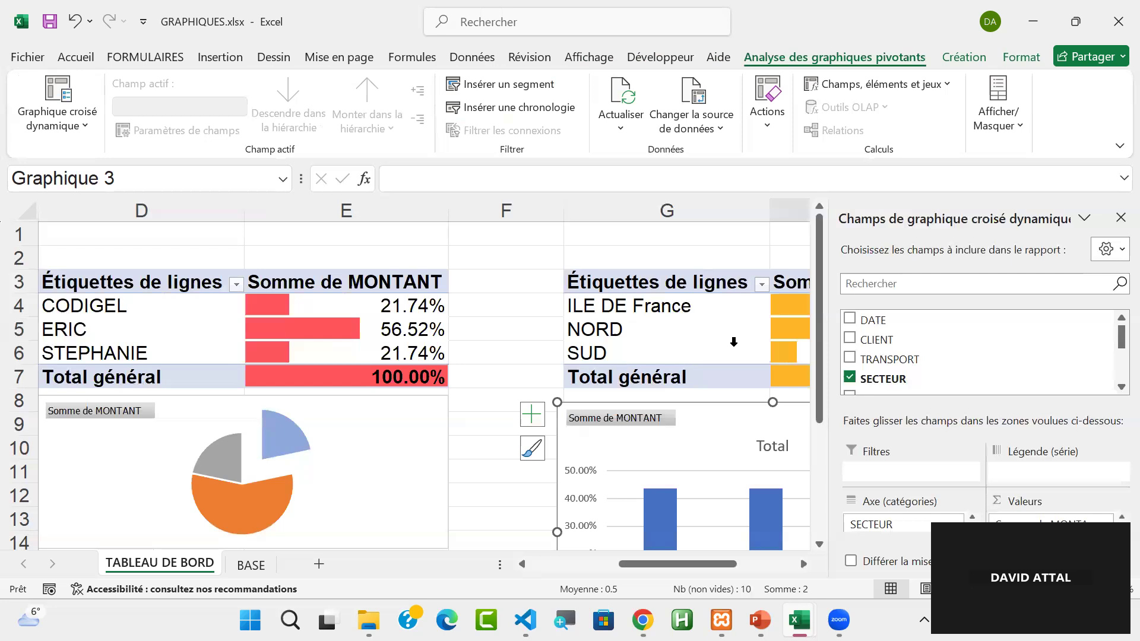
- Insert a CLIENT slicer for the client MONTANT pivot table and place it at the right edge of the sector pivot table
{"action": "left_click", "coordinate": [298, 320]}
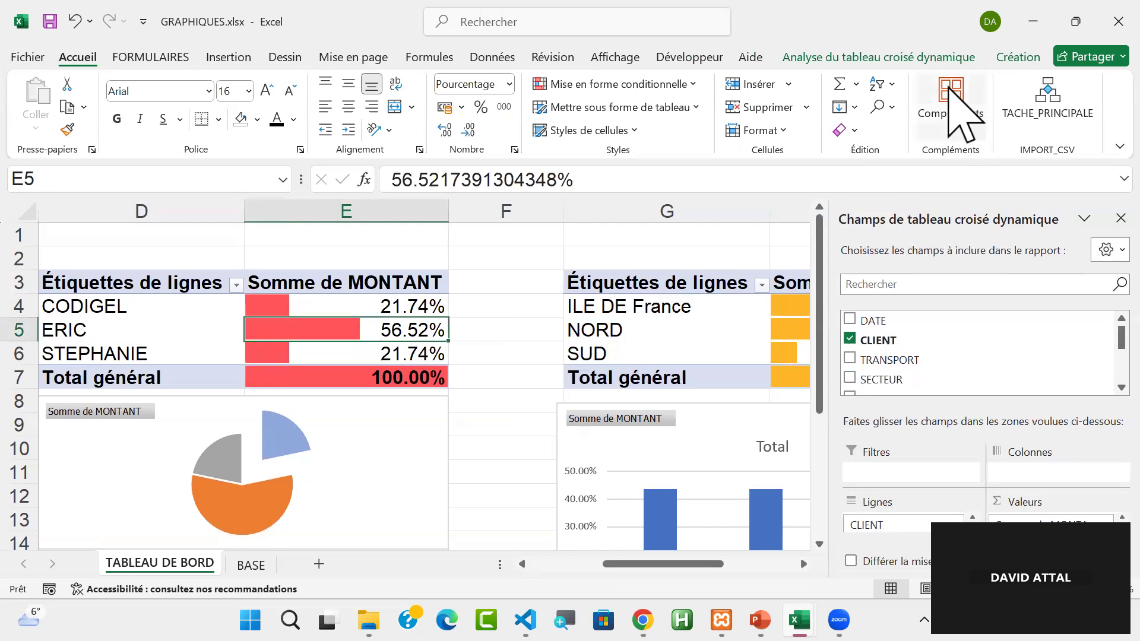
{"action": "left_click", "coordinate": [883, 57]}
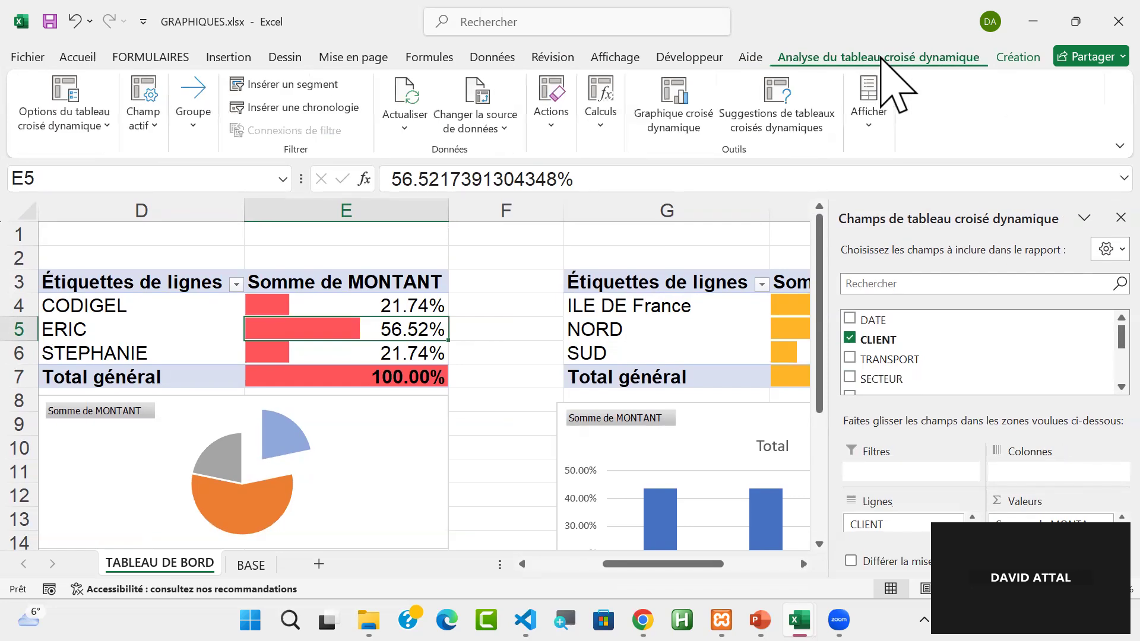
{"action": "left_click", "coordinate": [316, 86]}
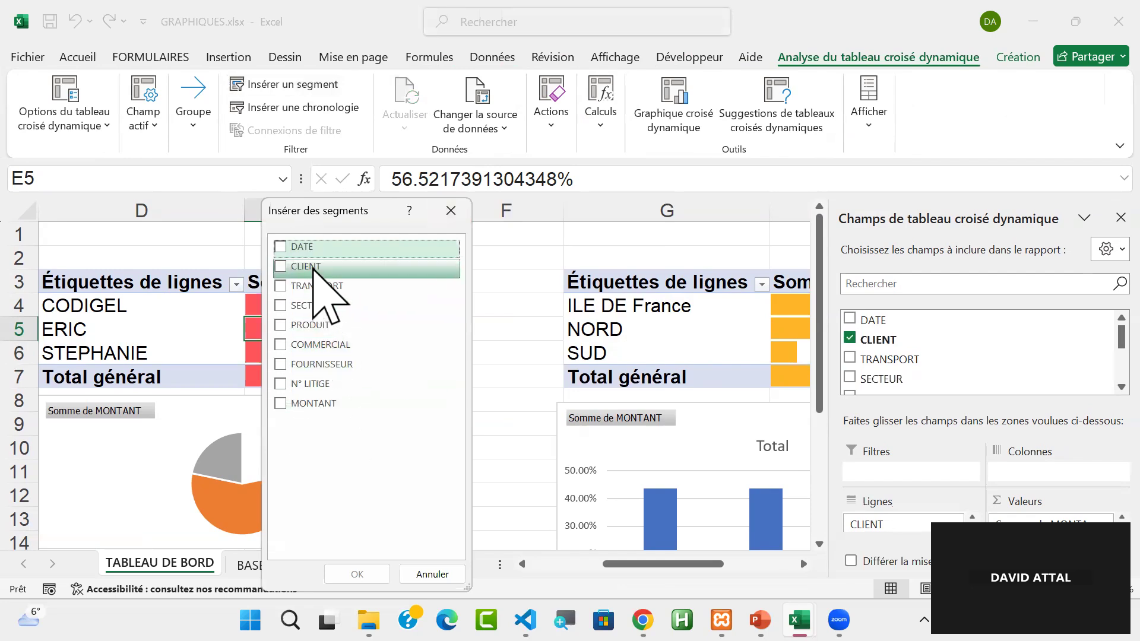
{"action": "left_click", "coordinate": [289, 267]}
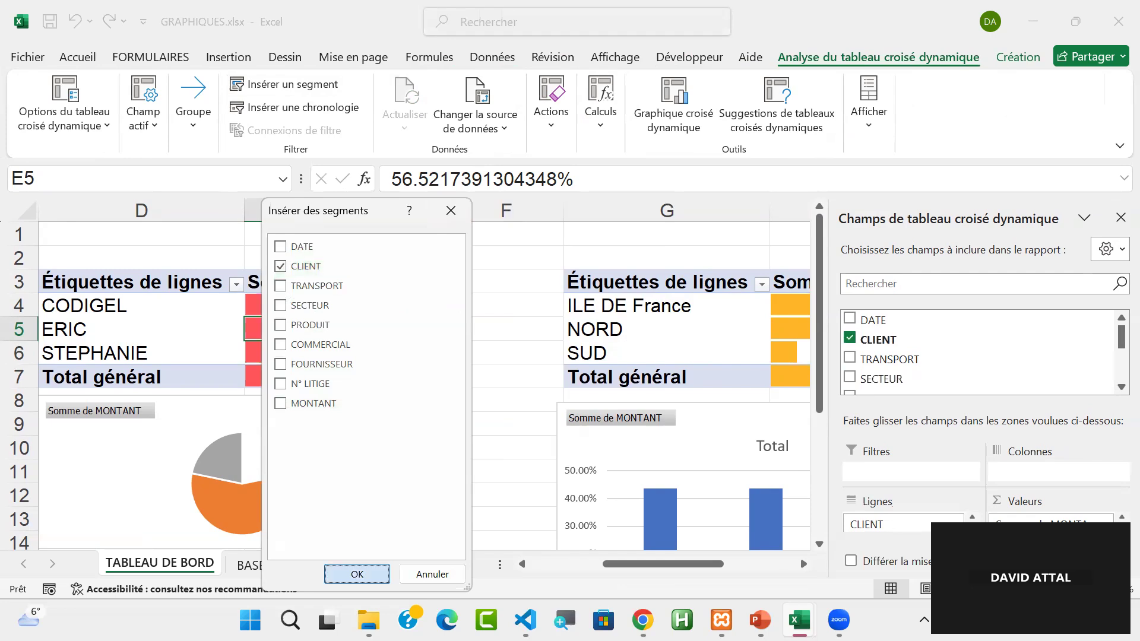
{"action": "left_click", "coordinate": [357, 574]}
{"action": "left_click_drag", "start_coordinate": [447, 281], "coordinate": [1049, 247]}
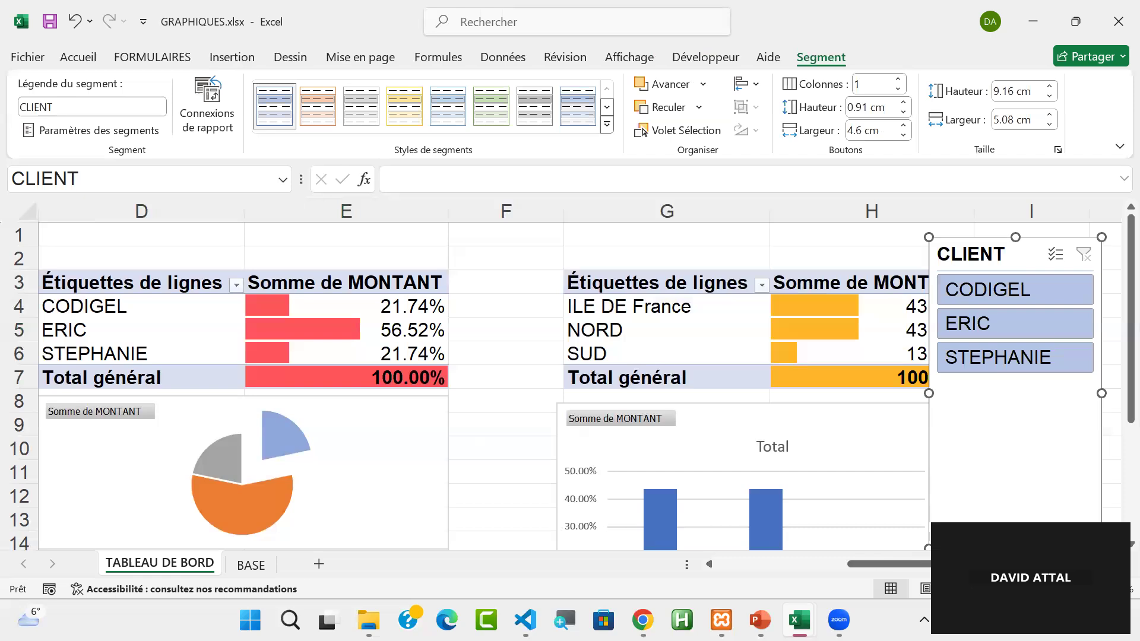
- Test the CLIENT slicer by filtering on the second client, and clear the filter with the whole dashboard in view
{"action": "left_click", "coordinate": [988, 589]}
{"action": "left_click", "coordinate": [988, 589]}
{"action": "left_click", "coordinate": [987, 589]}
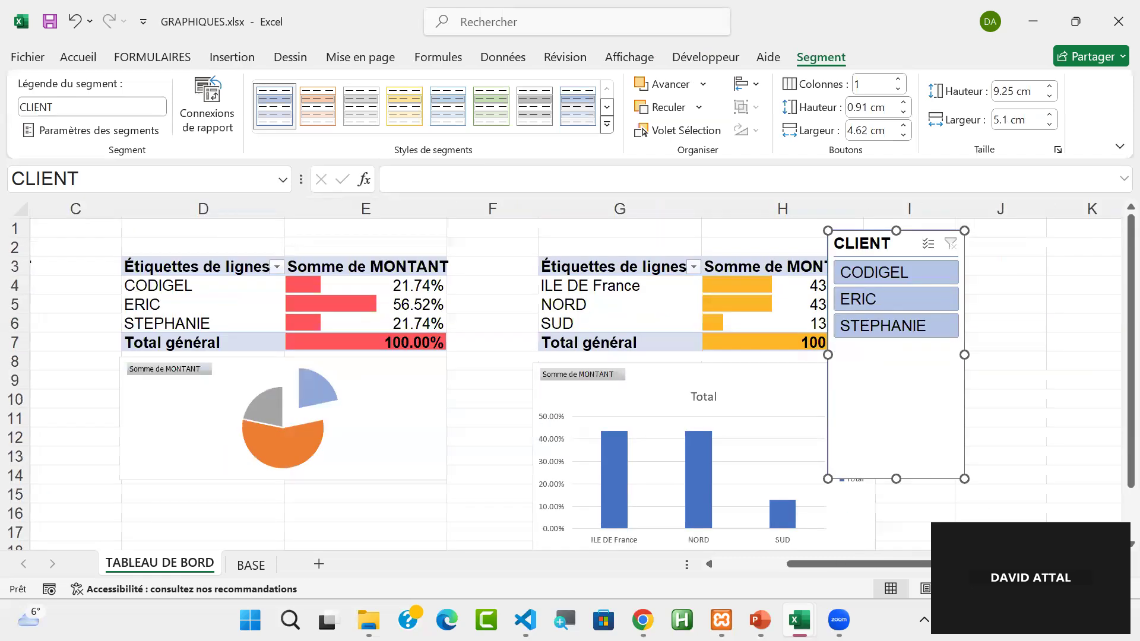
{"action": "left_click", "coordinate": [988, 588]}
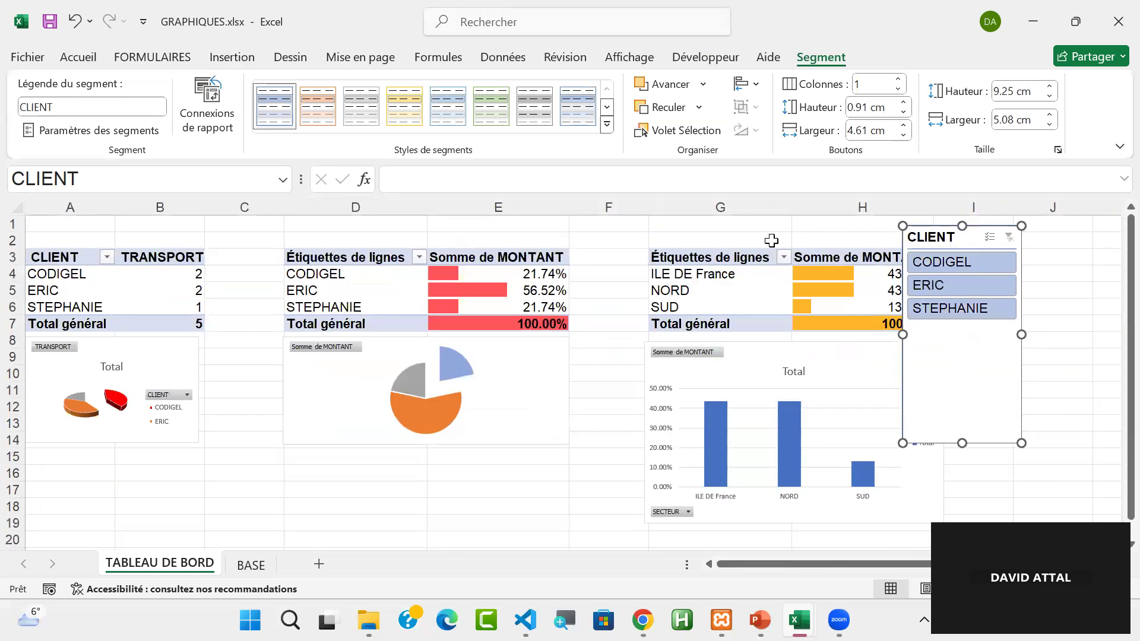
{"action": "left_click", "coordinate": [960, 289]}
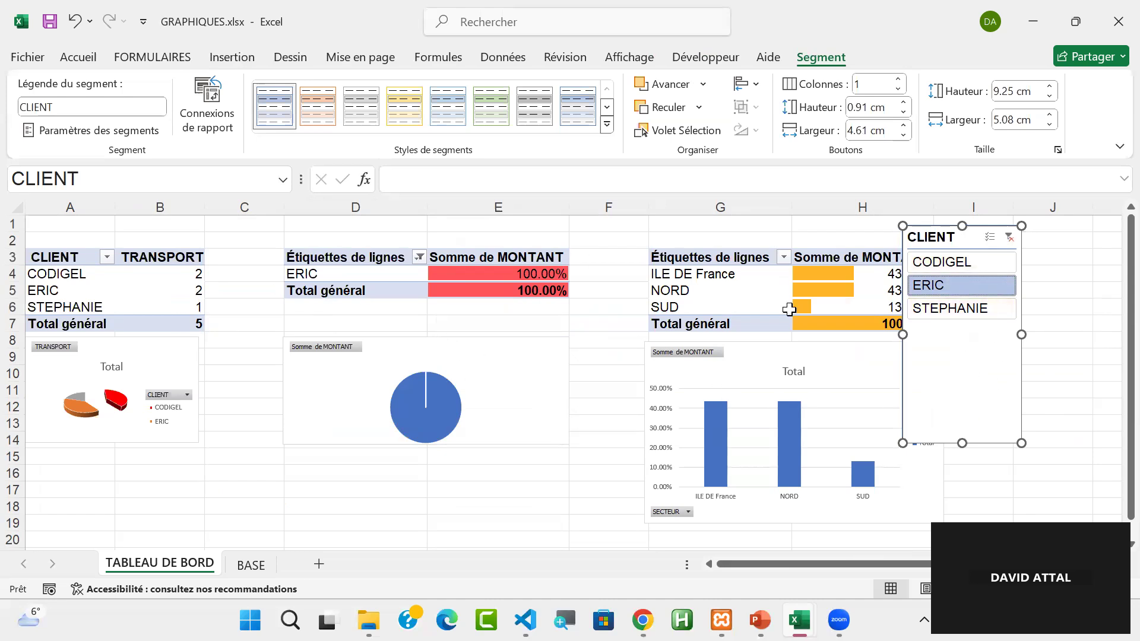
{"action": "left_click", "coordinate": [1009, 238]}
- Move the CLIENT slicer clear of the sector table and also connect it to the CLIENTS_TRANSPORT and SECTEUR_MONTANT pivot tables
{"action": "left_click_drag", "start_coordinate": [976, 371], "coordinate": [1009, 383]}
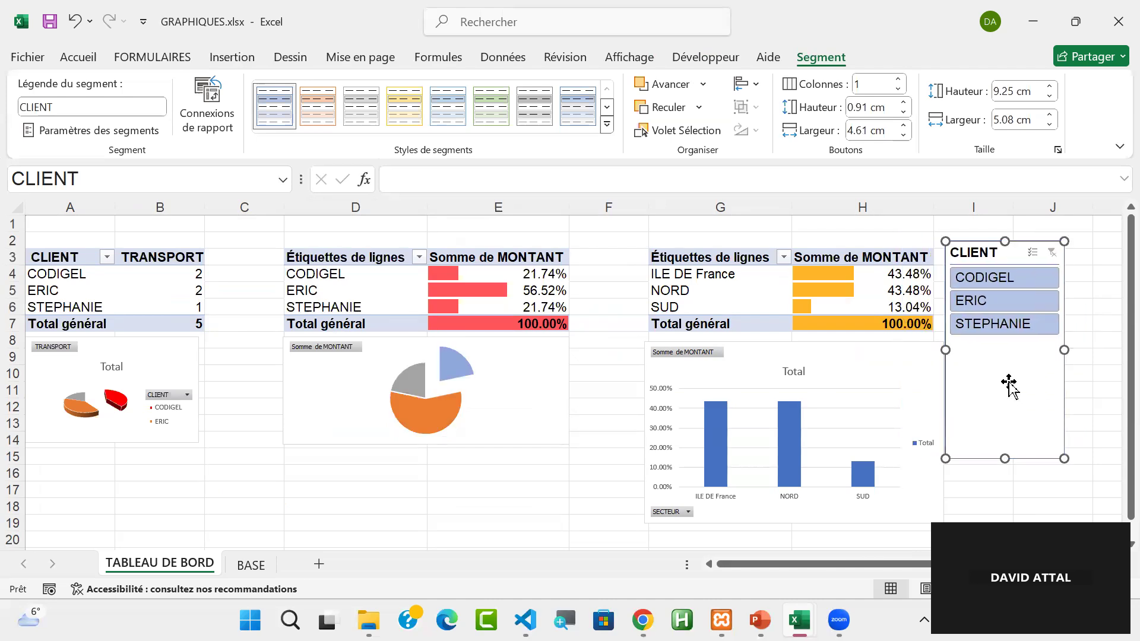
{"action": "right_click", "coordinate": [1008, 382]}
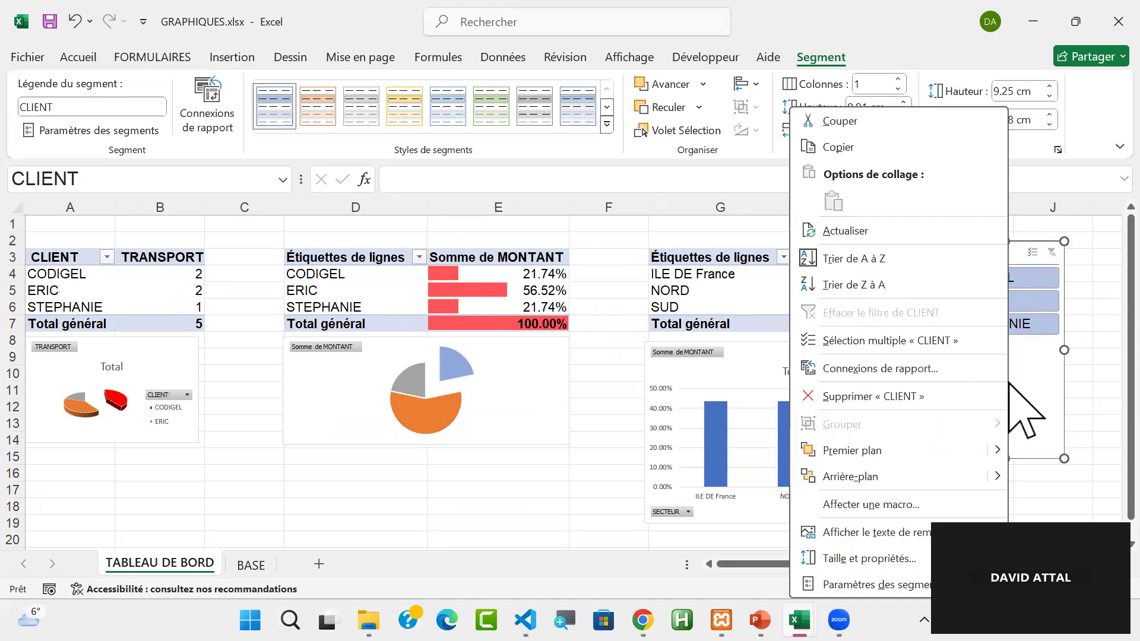
{"action": "left_click", "coordinate": [913, 369]}
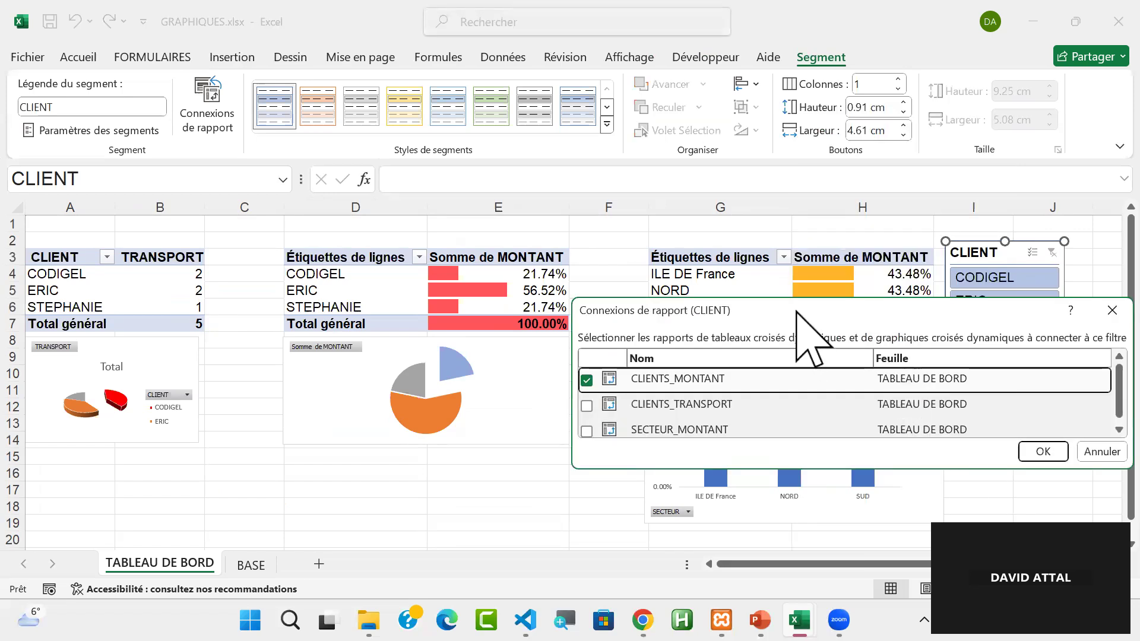
{"action": "left_click_drag", "start_coordinate": [795, 311], "coordinate": [545, 235]}
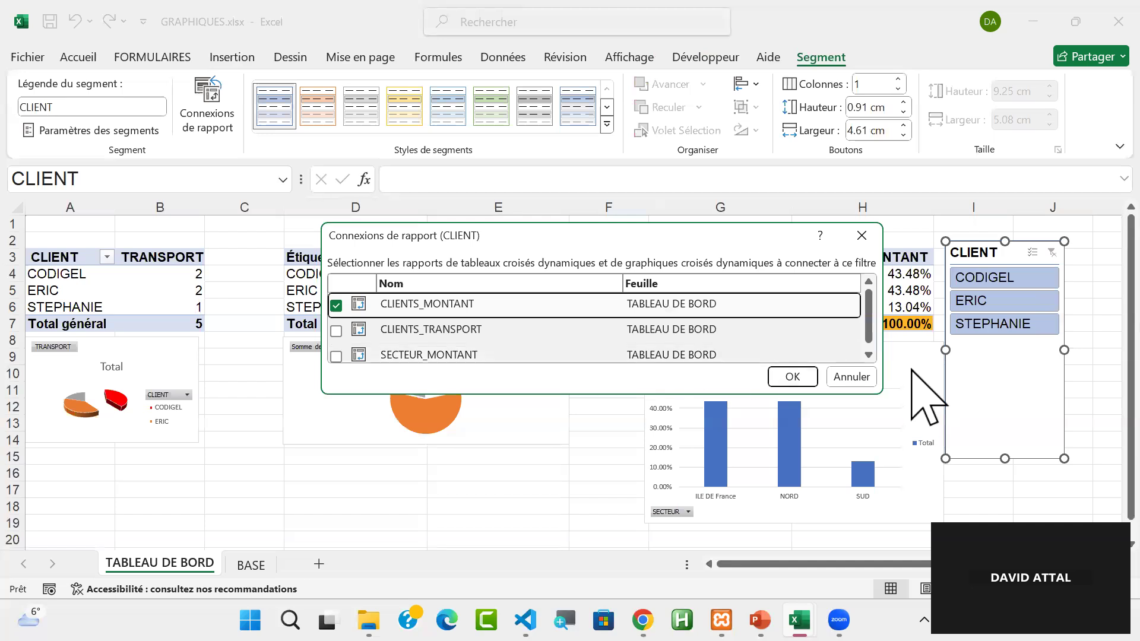
{"action": "scroll", "coordinate": [585, 356], "scroll_direction": "down", "scroll_amount": 1}
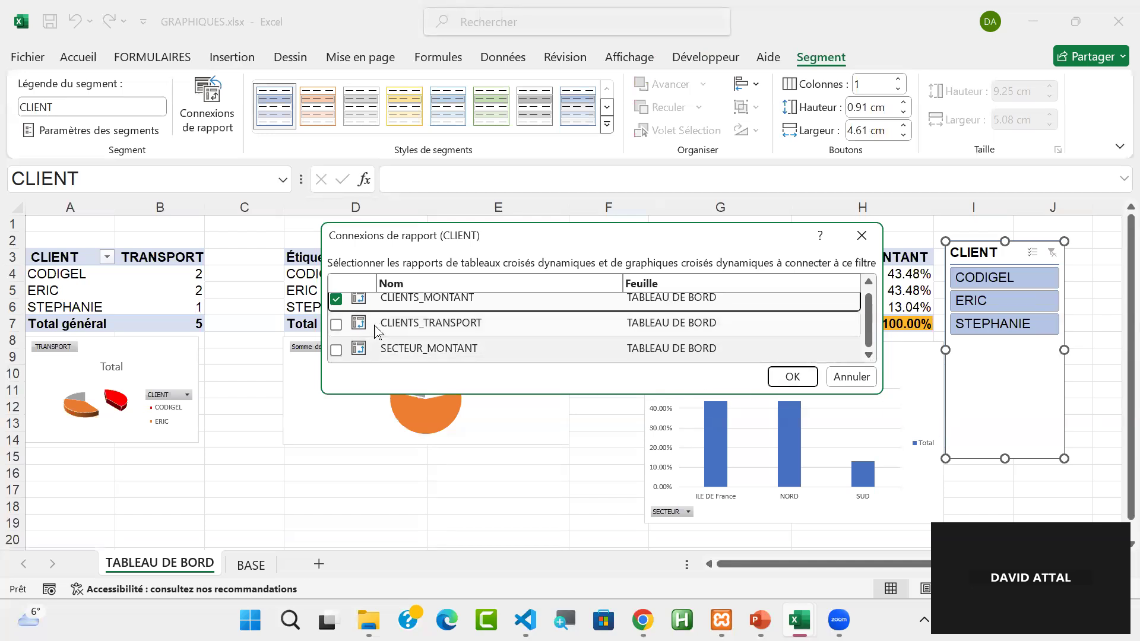
{"action": "left_click", "coordinate": [336, 325]}
{"action": "left_click", "coordinate": [336, 353]}
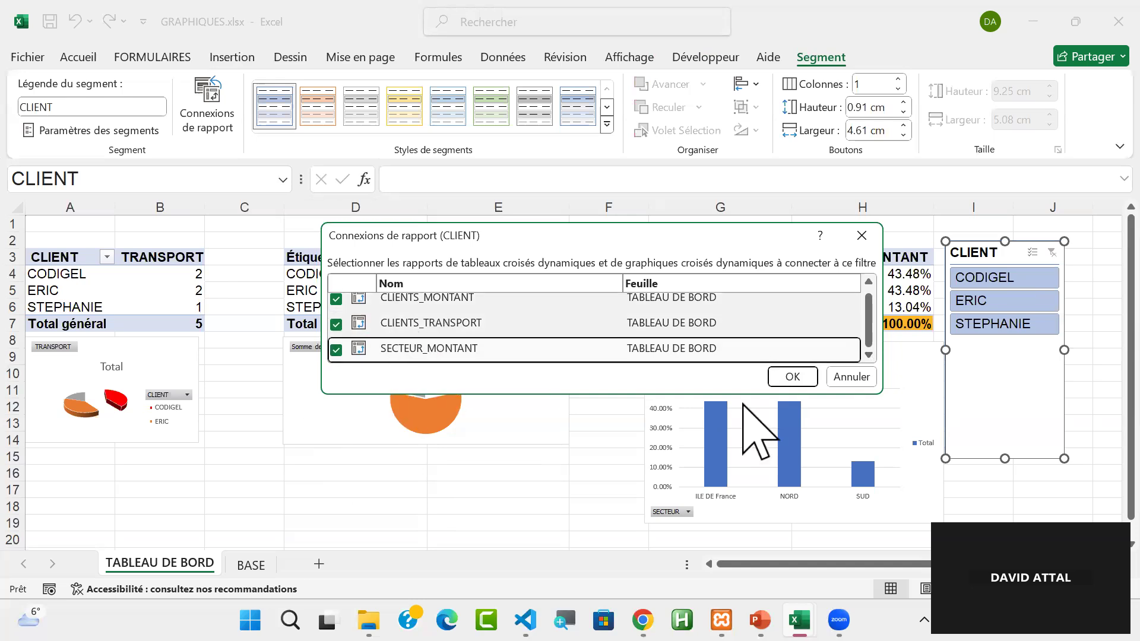
{"action": "left_click", "coordinate": [794, 377]}
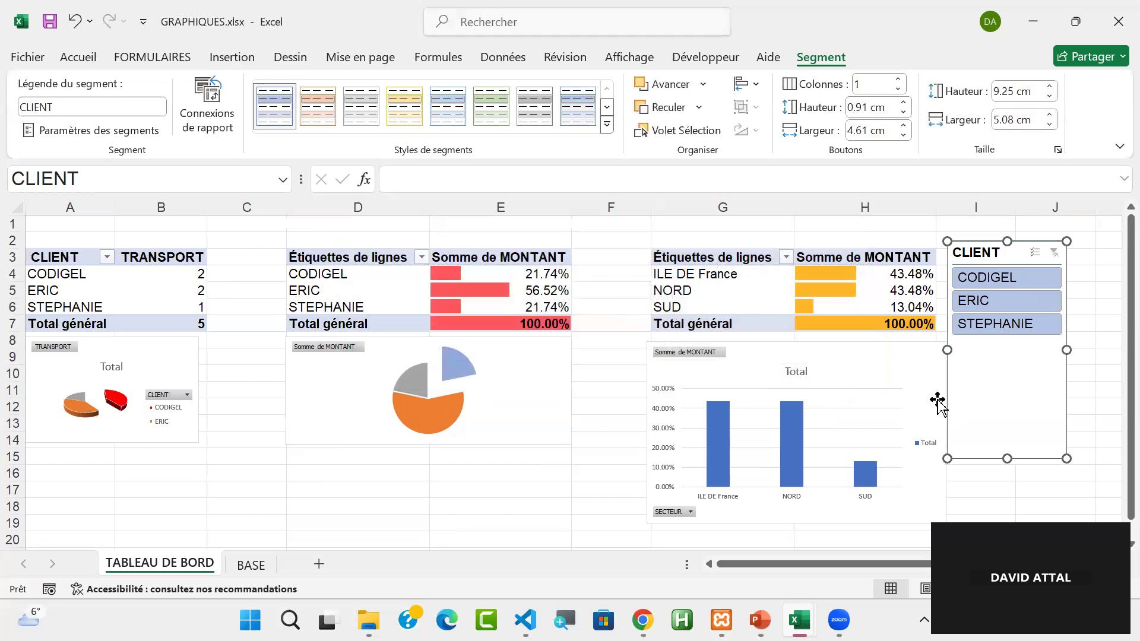
- Filter the connected pivot tables with the CLIENT slicer, first by the second client and finally by the third
{"action": "left_click", "coordinate": [1003, 308]}
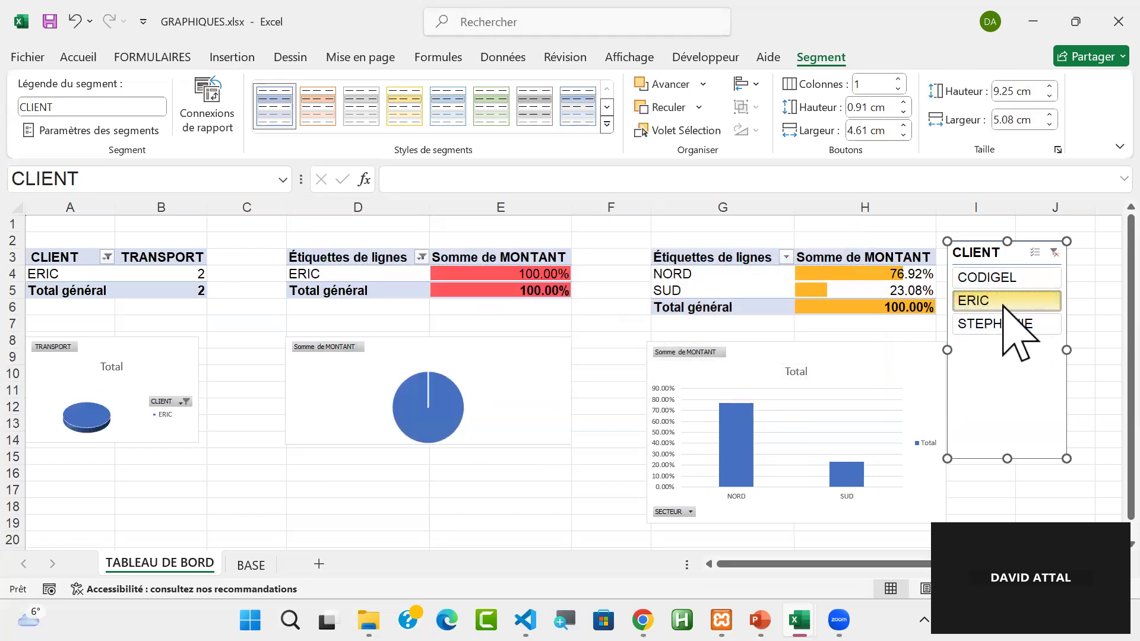
{"action": "left_click", "coordinate": [1006, 325]}
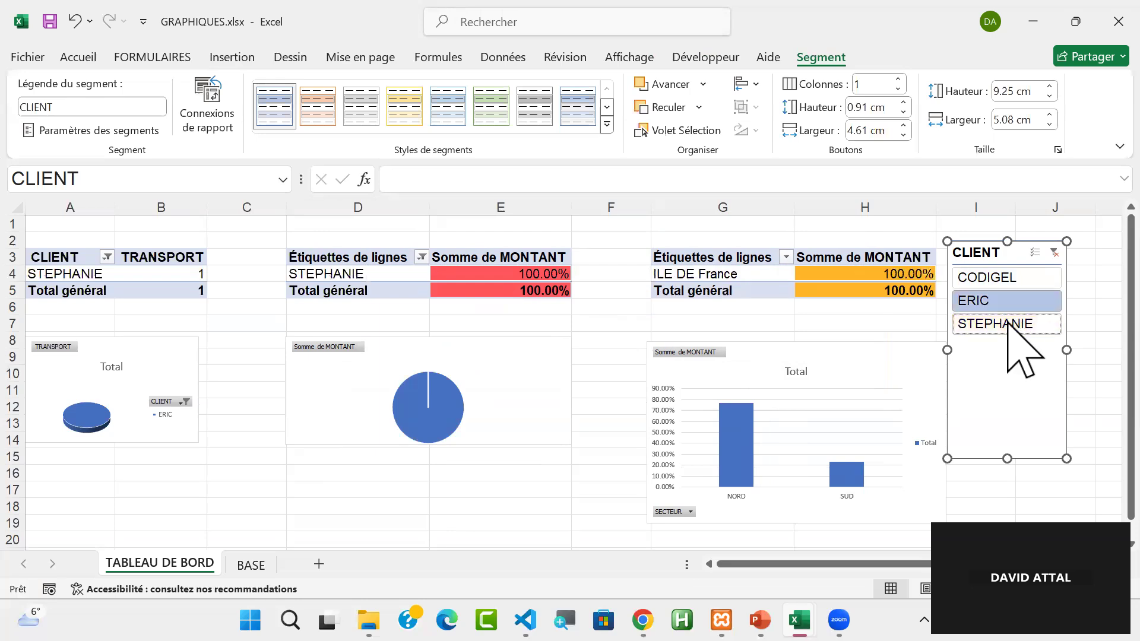
- Test the CLIENT slicer on the first client, the second client and both together with multi-select, and clear the filter
{"action": "left_click", "coordinate": [1006, 280]}
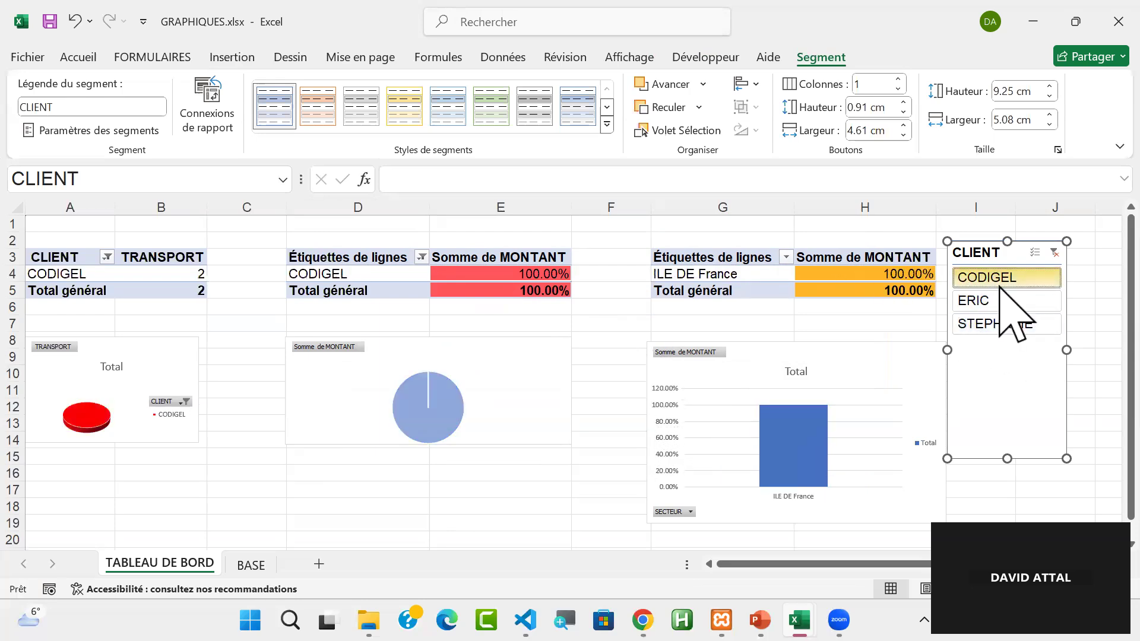
{"action": "left_click", "coordinate": [1016, 304]}
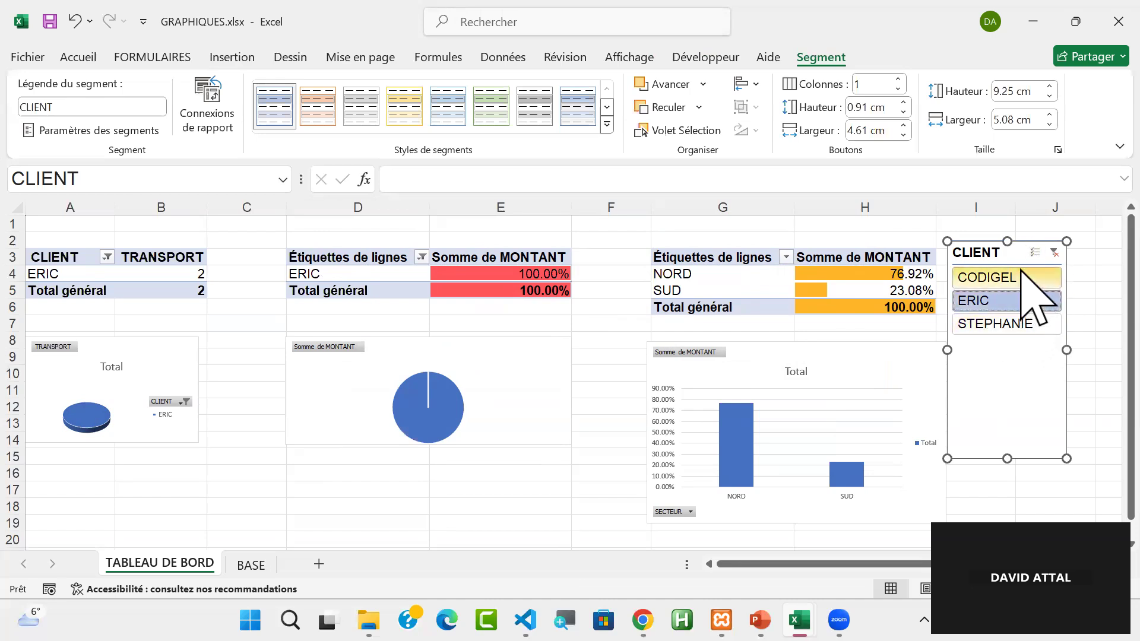
{"action": "left_click", "coordinate": [1035, 252]}
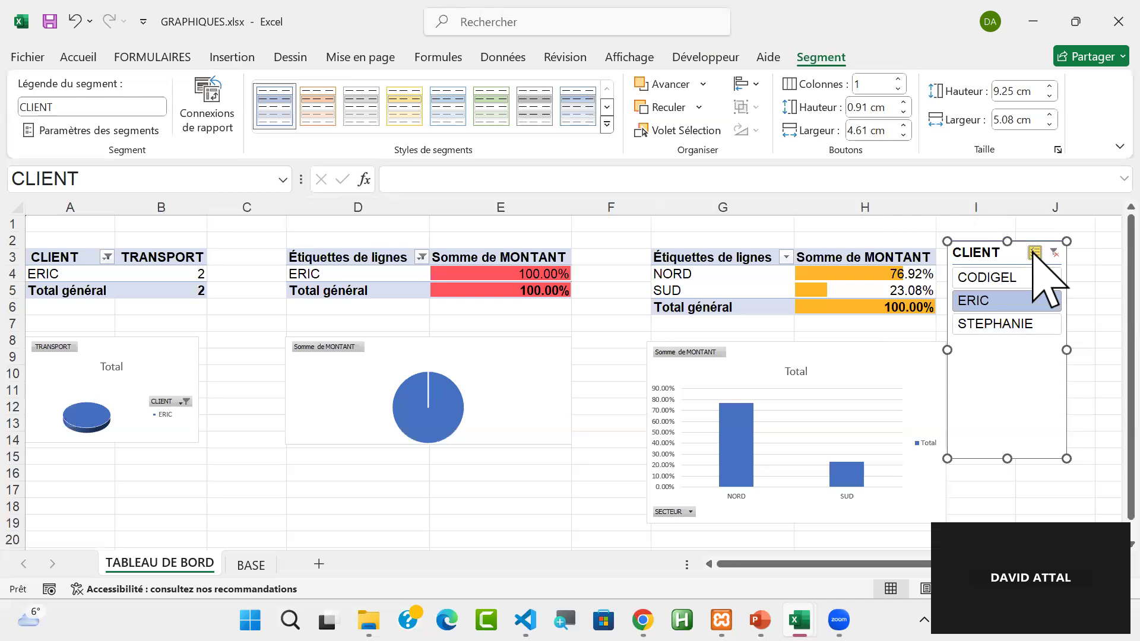
{"action": "left_click", "coordinate": [1014, 281]}
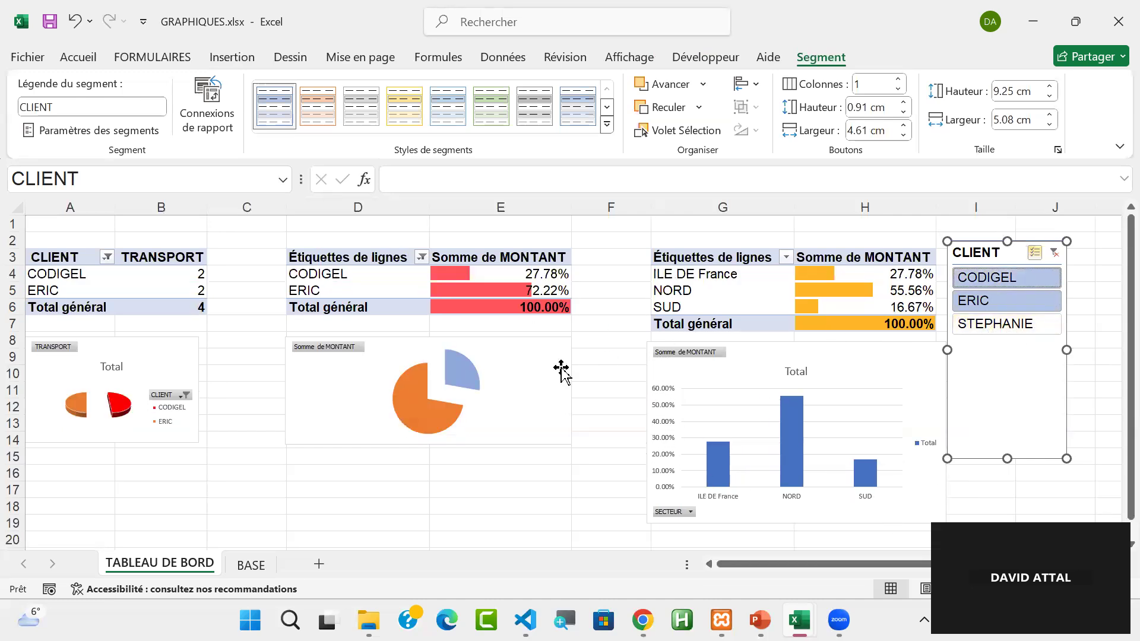
{"action": "left_click", "coordinate": [1055, 254]}
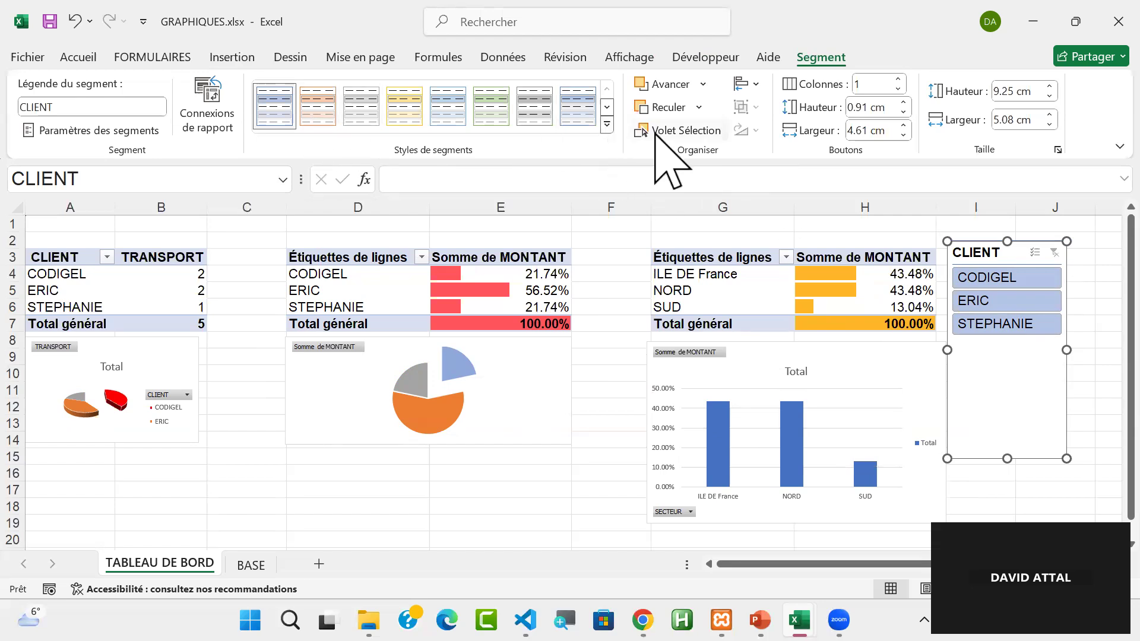
- Arrange the CLIENT slicer's buttons in two columns at an overall width of about 6.5 cm and apply the dark orange slicer style
{"action": "left_click_drag", "start_coordinate": [991, 255], "coordinate": [996, 248]}
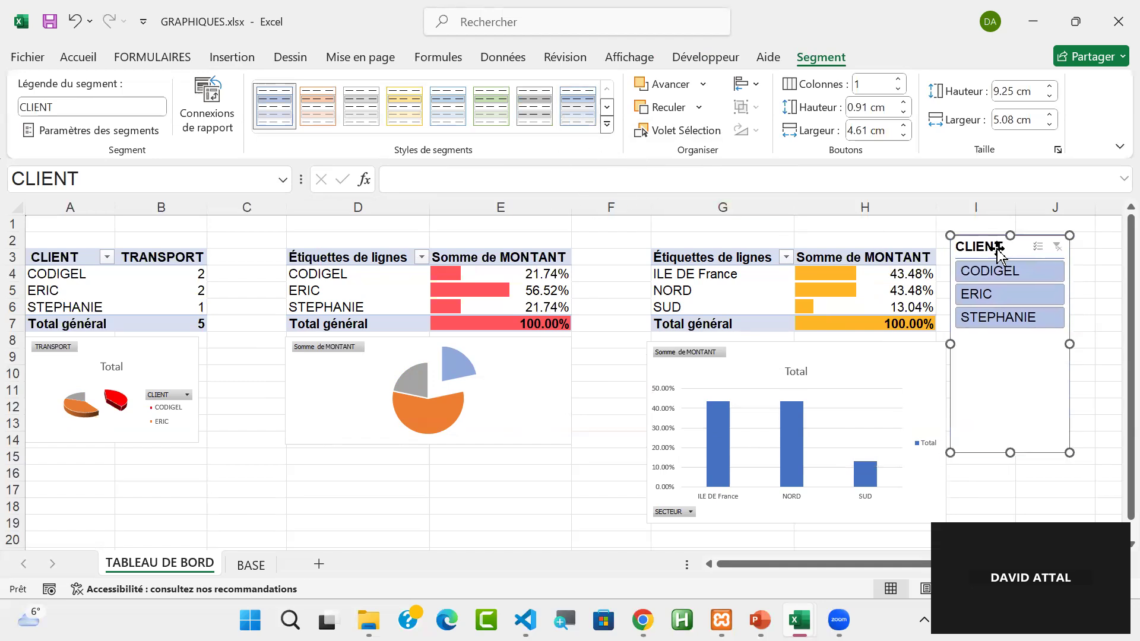
{"action": "left_click", "coordinate": [896, 79]}
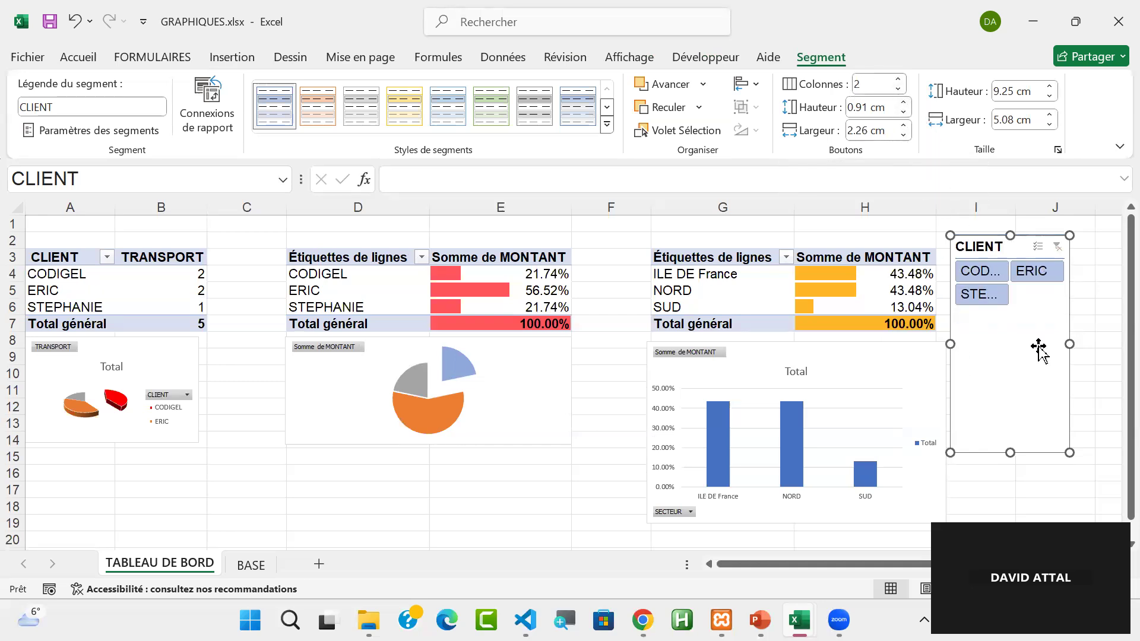
{"action": "left_click_drag", "start_coordinate": [1069, 344], "coordinate": [1102, 344]}
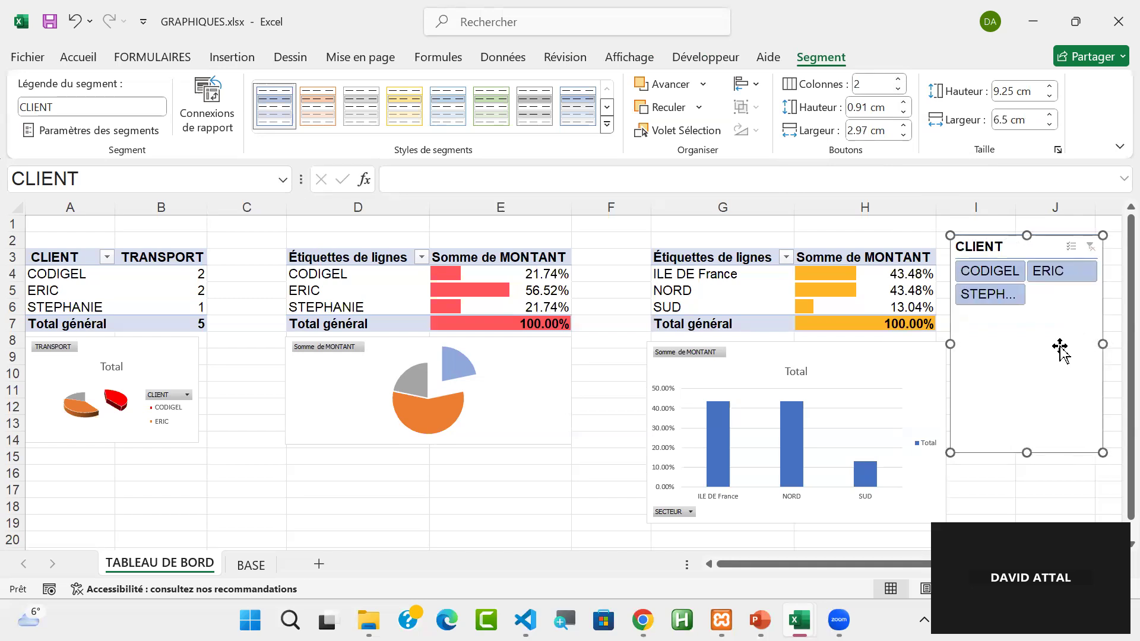
{"action": "left_click", "coordinate": [607, 124]}
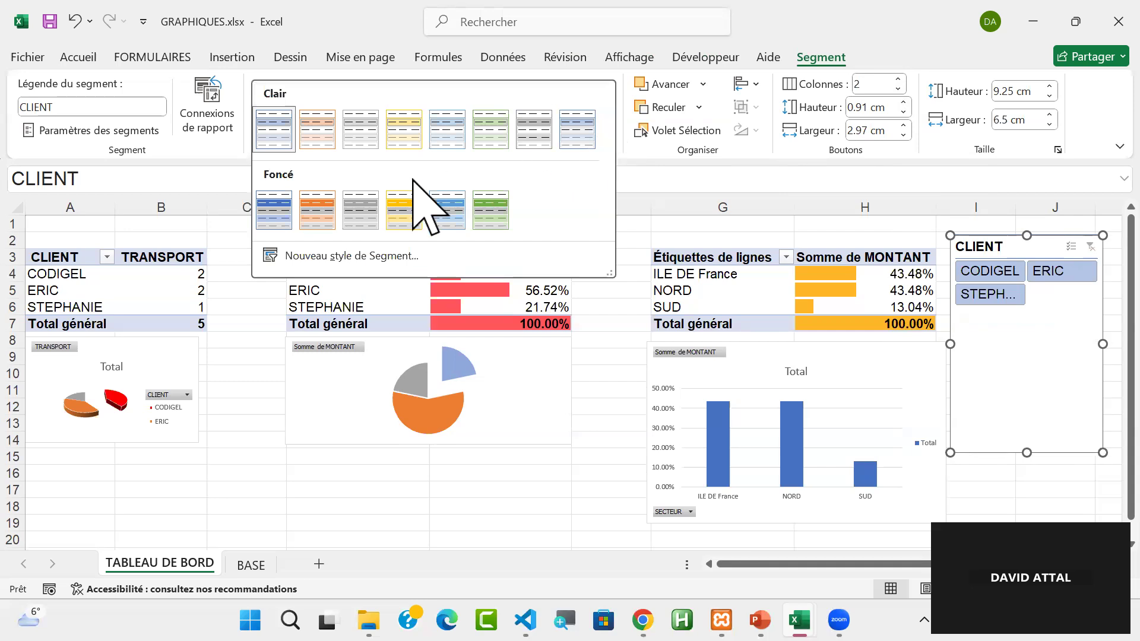
{"action": "left_click", "coordinate": [321, 214]}
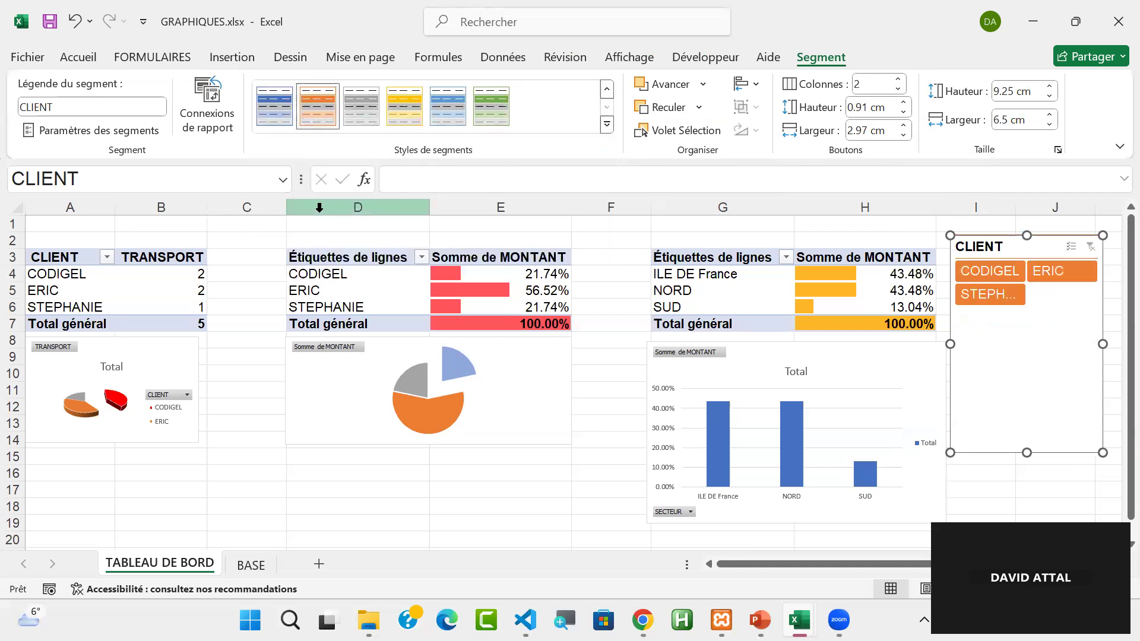